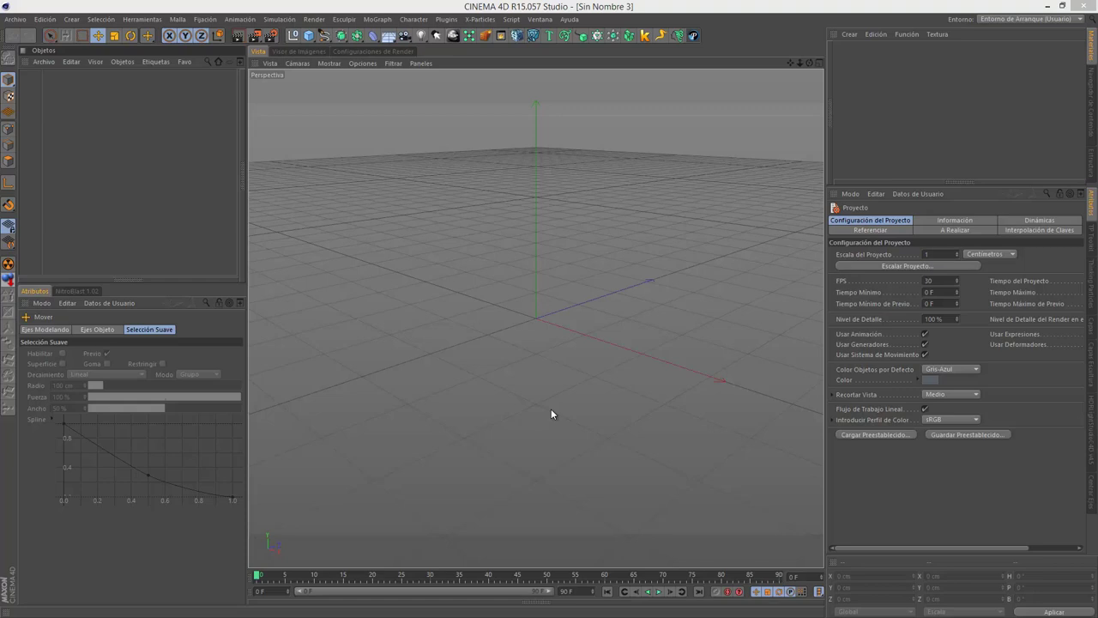
Step: Tear off the spline palette as a floating window with large icons (Iconos Grandes)
click(324, 36)
click(402, 38)
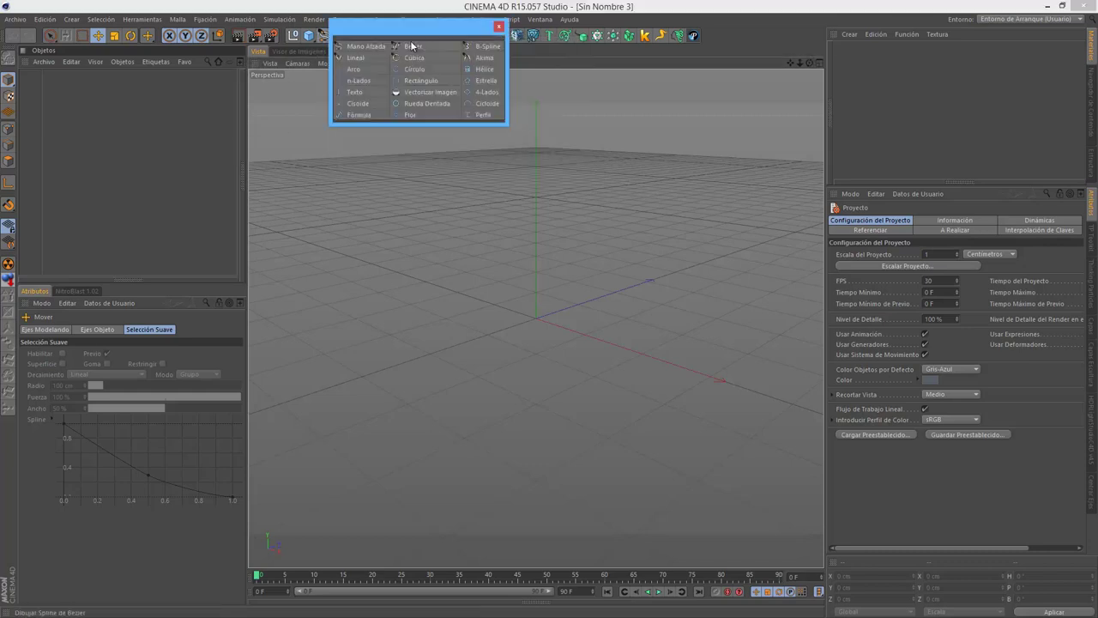
drag(435, 28, 497, 187)
right_click(495, 203)
mouse_move(550, 246)
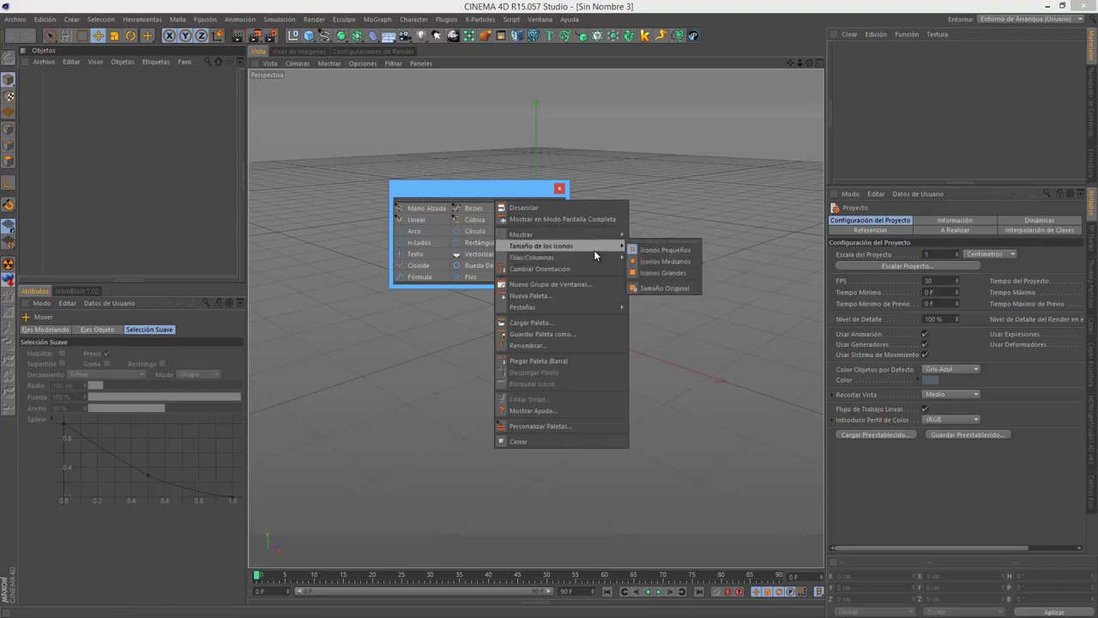
click(657, 272)
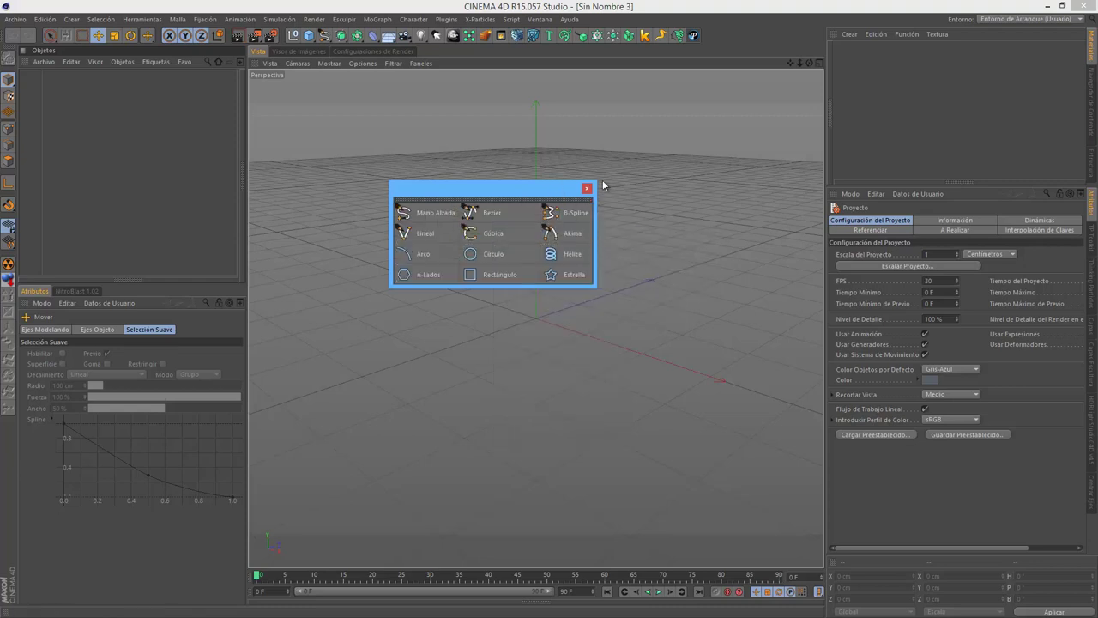
Step: Resize the spline palette to show every spline type and park it at the upper right
drag(592, 184, 892, 66)
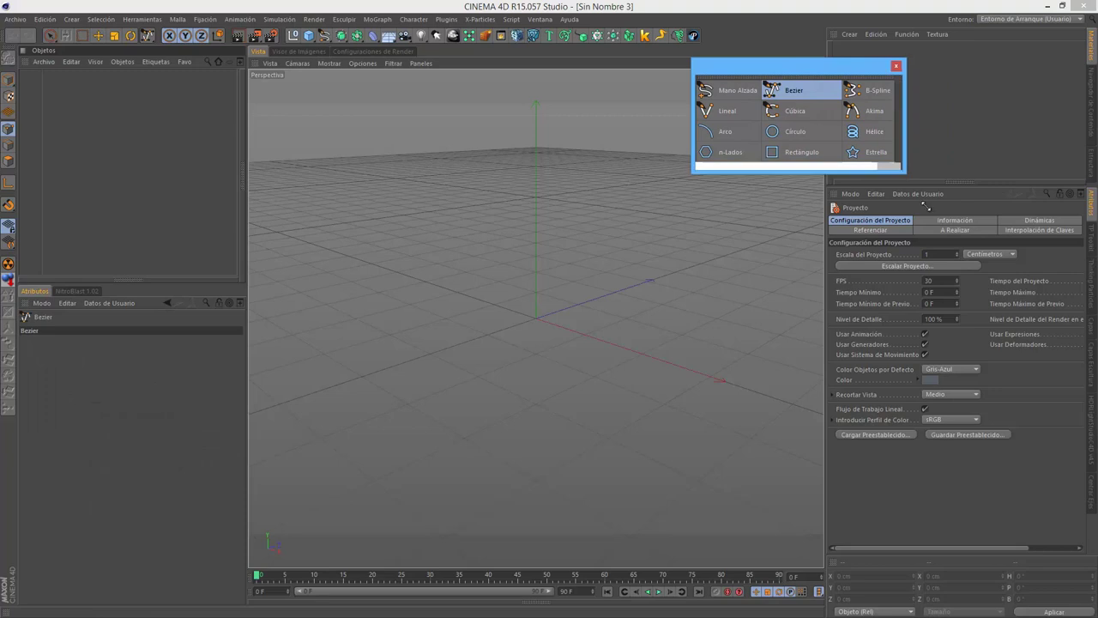
mouse_move(898, 165)
mouse_down()
mouse_move(917, 259)
mouse_move(898, 230)
mouse_up()
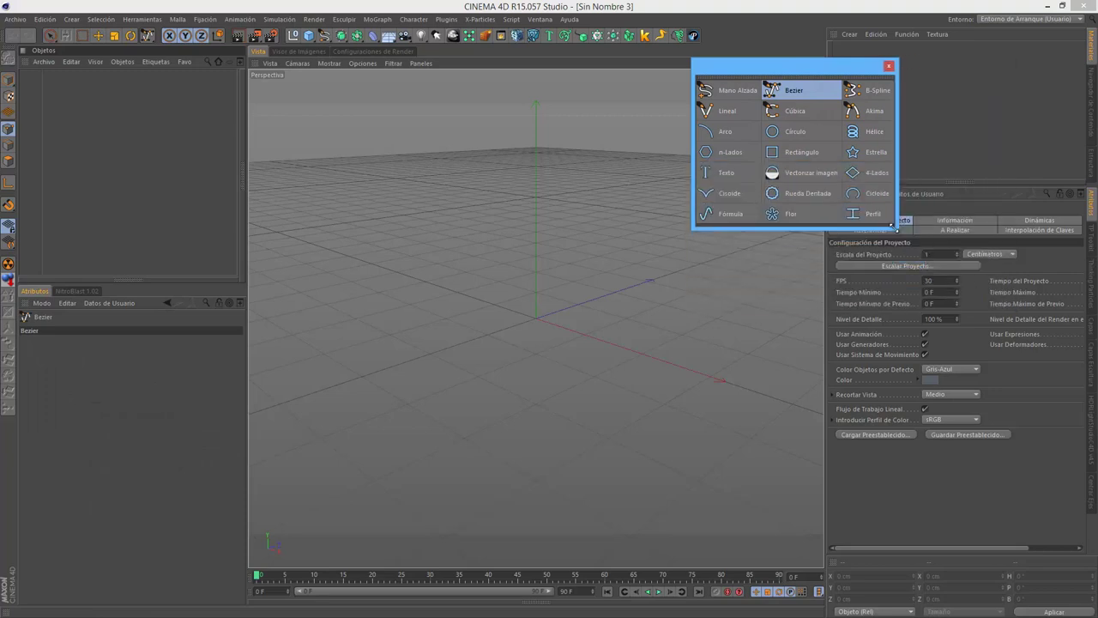
drag(811, 63, 975, 149)
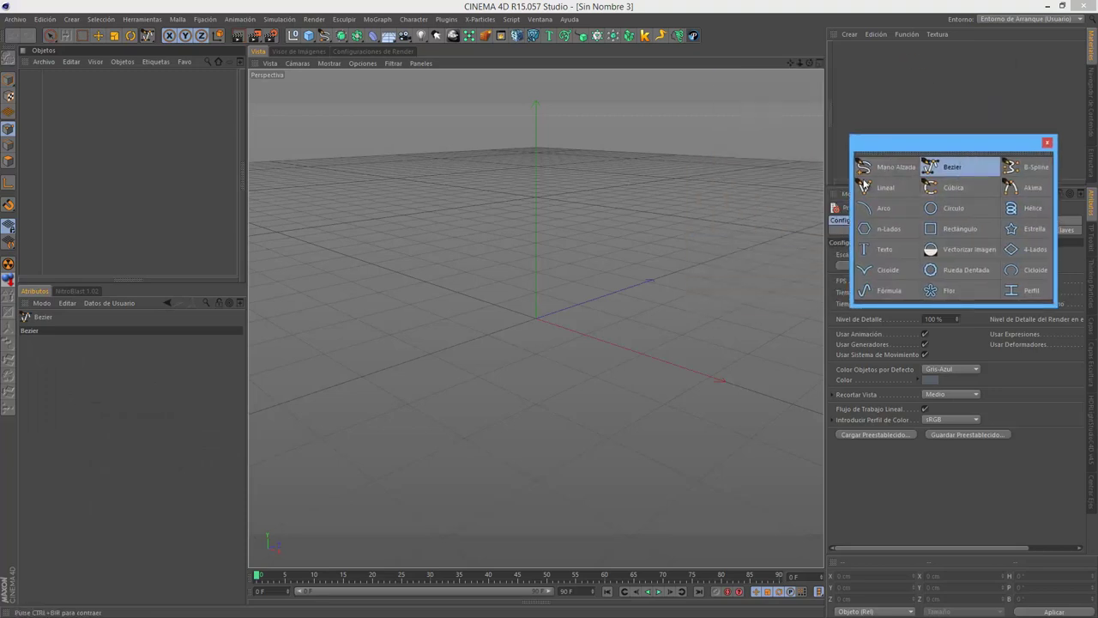
Step: Draw a two-point Bezier spline in the single Perspective view
middle_click(548, 266)
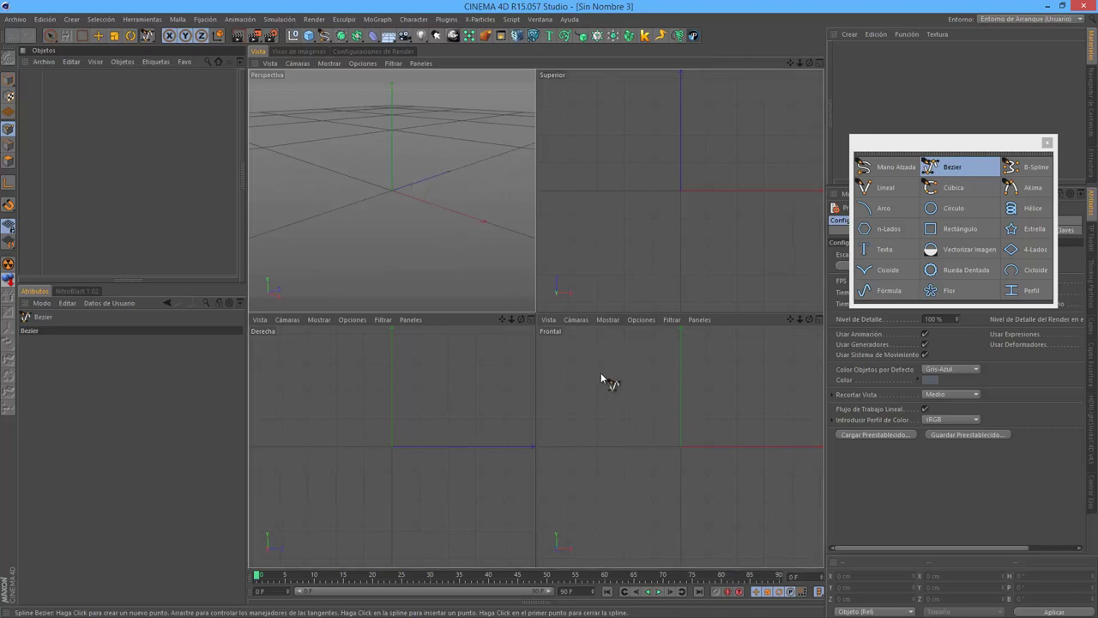
key(F1)
click(442, 182)
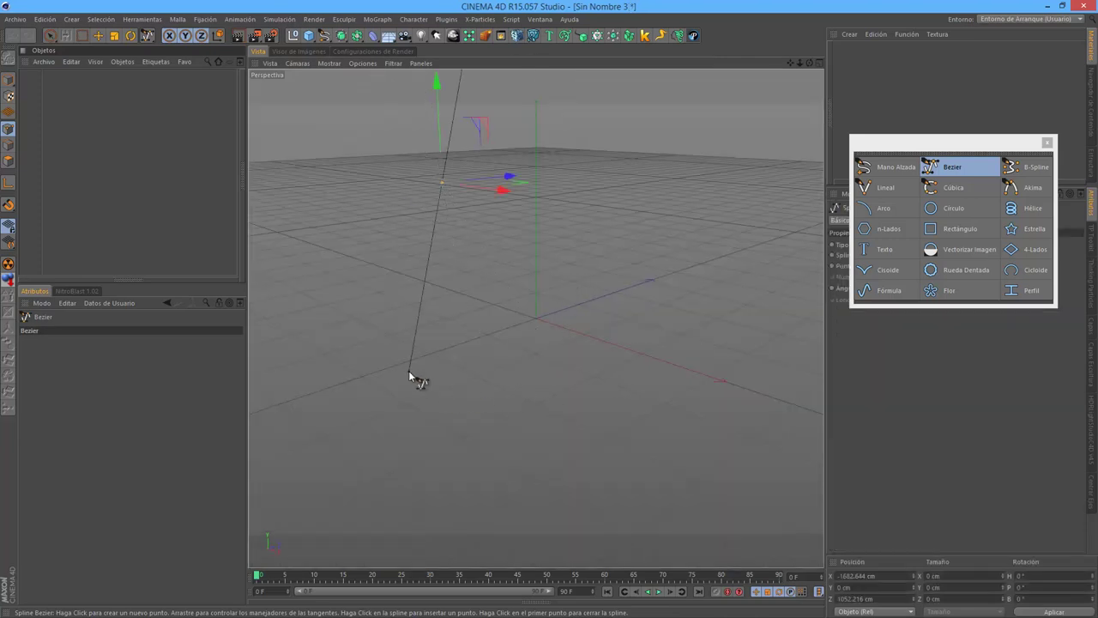
click(416, 299)
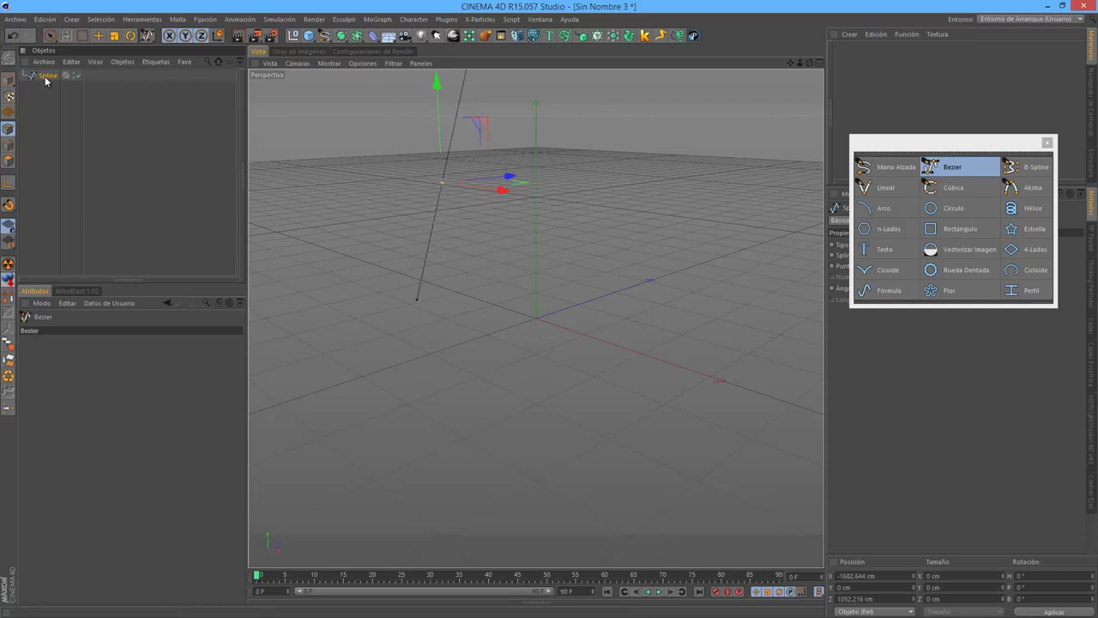
key(e)
key(Delete)
Step: Sketch a looping freehand spline in the perspective view
click(883, 167)
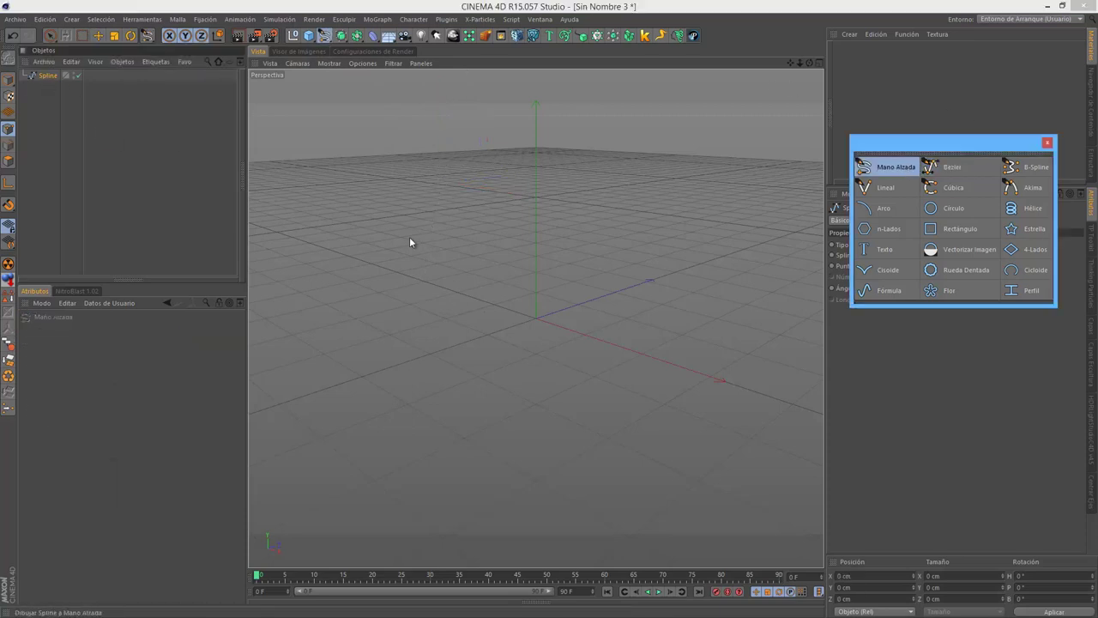
mouse_move(563, 151)
mouse_down()
mouse_move(690, 491)
mouse_move(480, 169)
mouse_up()
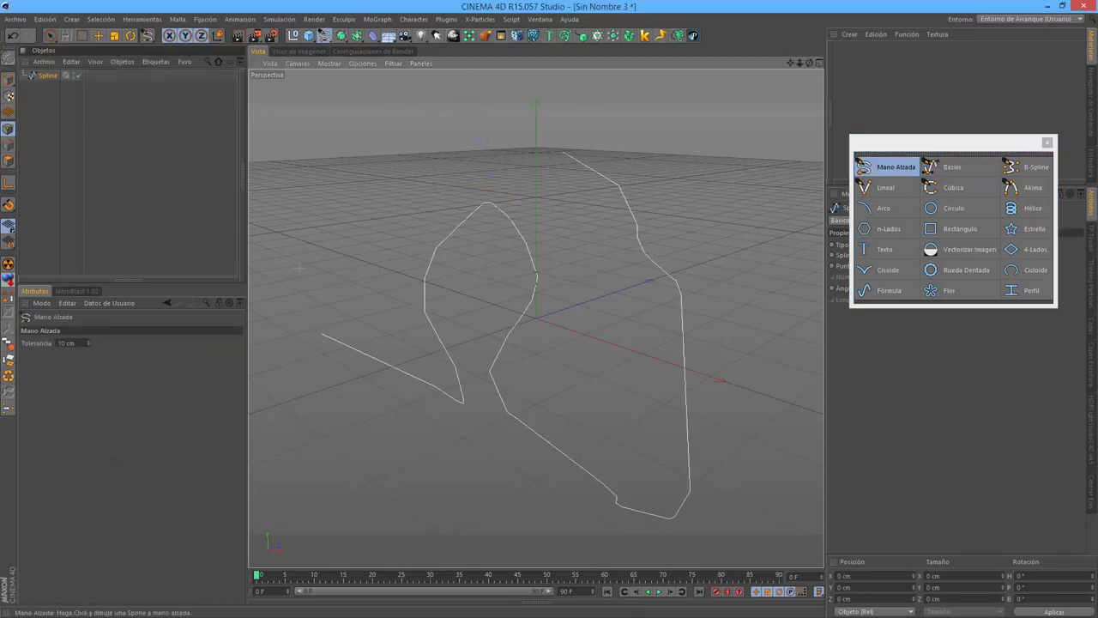
drag(566, 157, 565, 155)
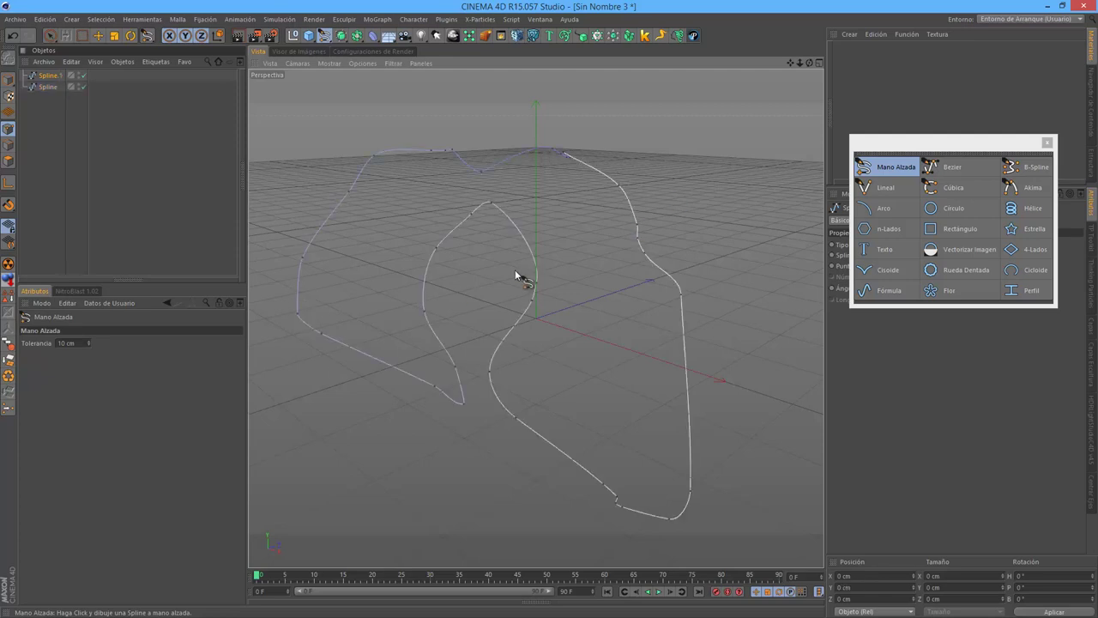
Step: Review the splines across the four views, then select all and delete them
middle_click(574, 352)
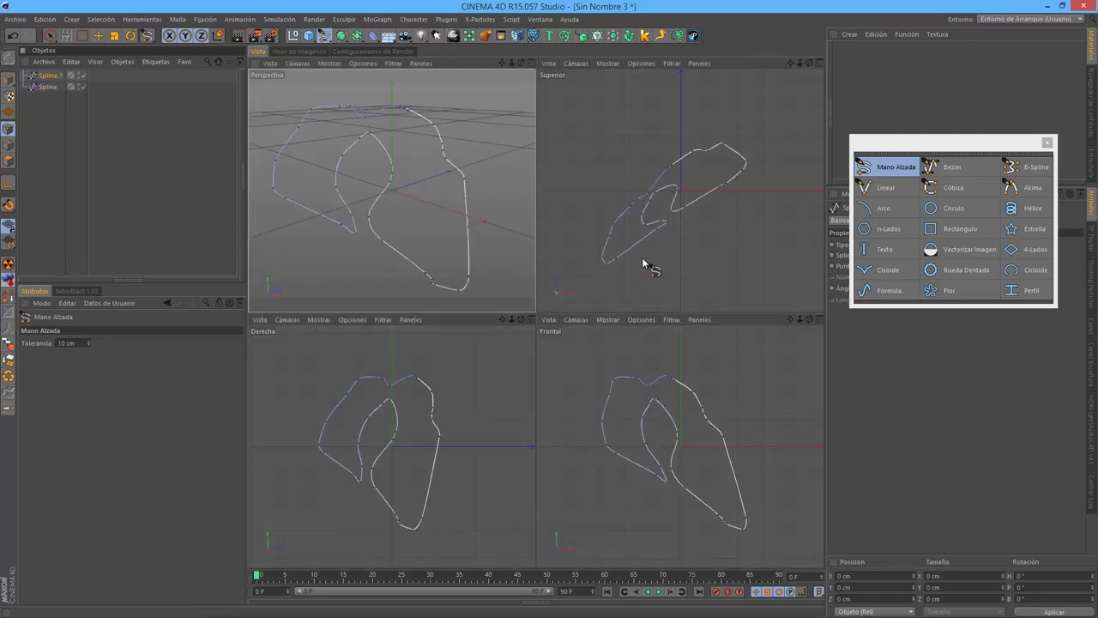
middle_click(679, 236)
middle_click(680, 260)
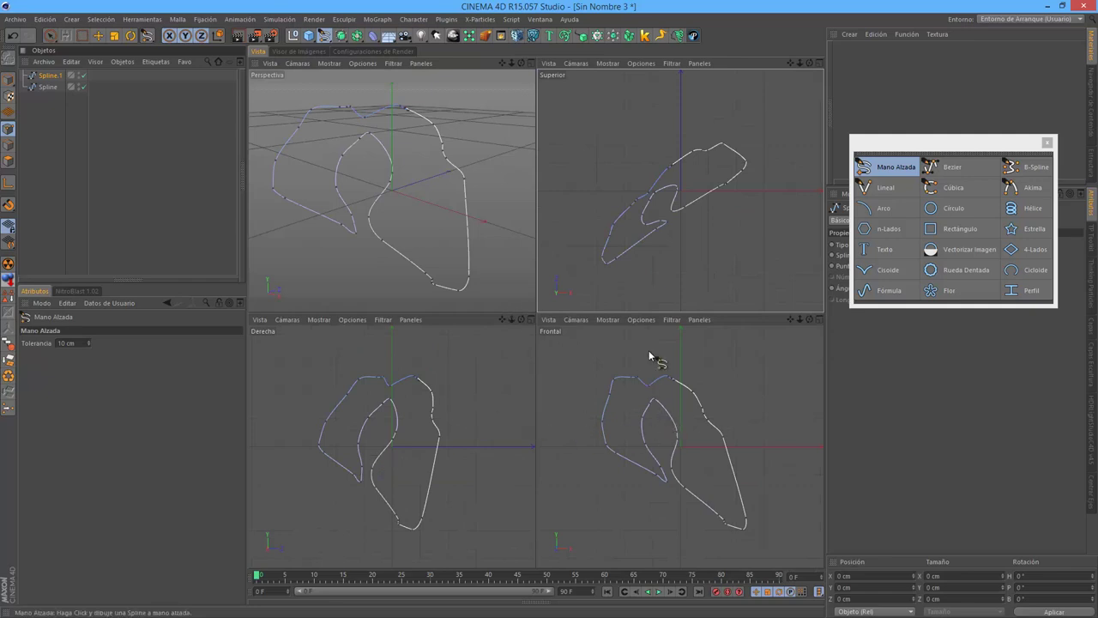
middle_click(506, 225)
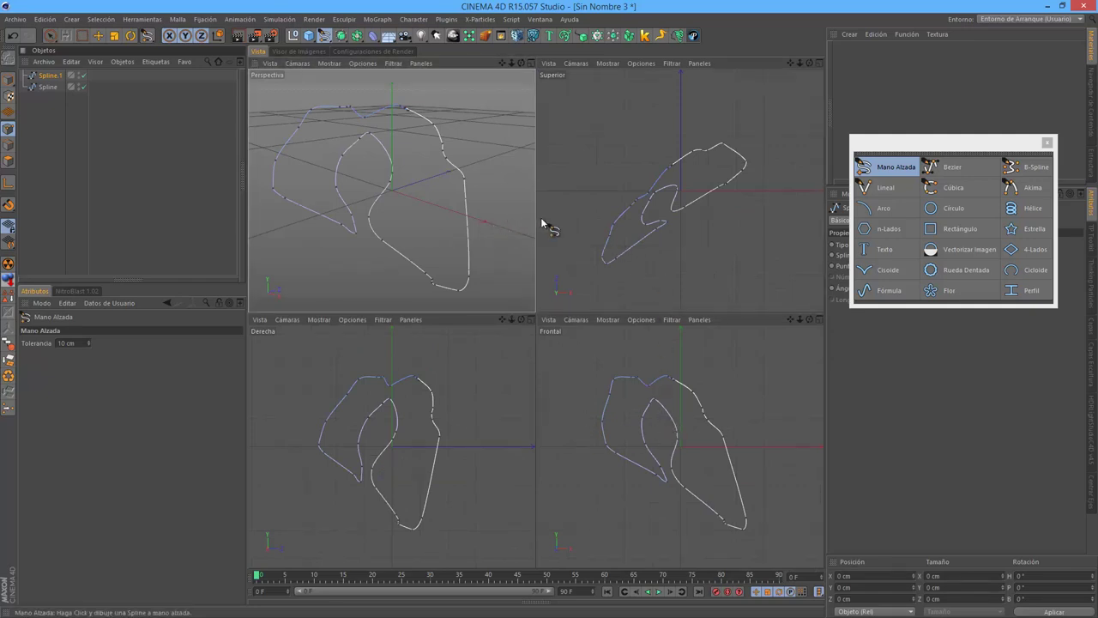
mouse_move(623, 274)
alt+mouse_down()
mouse_move(474, 212)
mouse_move(378, 155)
mouse_move(380, 100)
mouse_move(500, 149)
mouse_move(580, 266)
mouse_move(465, 377)
mouse_move(431, 181)
mouse_move(505, 255)
mouse_move(484, 276)
mouse_move(506, 235)
alt+mouse_up()
middle_click(506, 235)
key(ctrl+a)
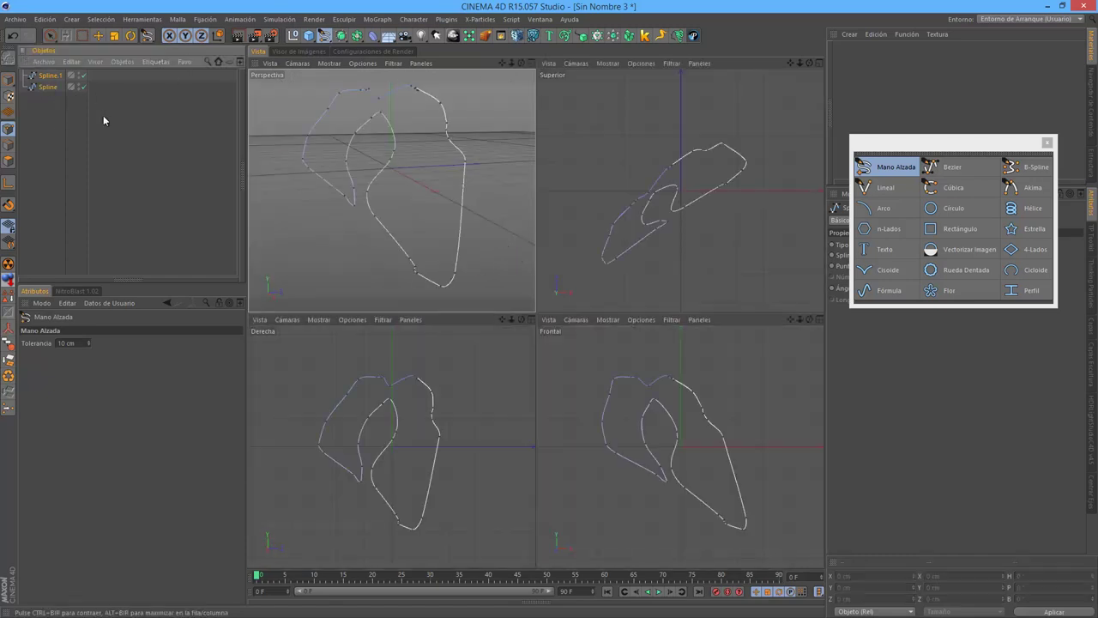
key(Delete)
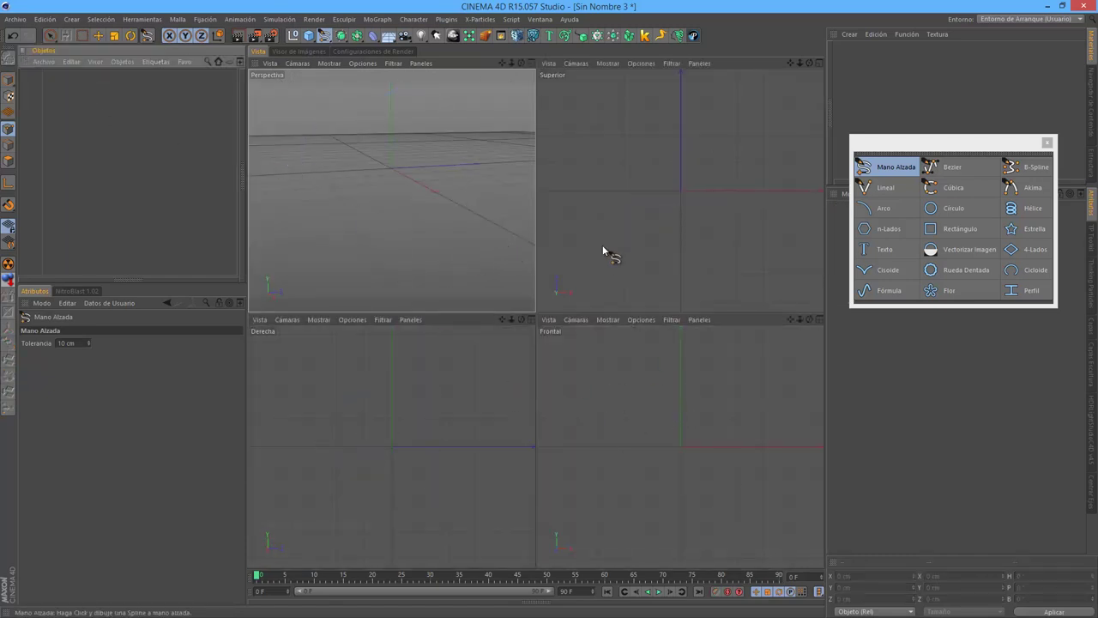
Step: Sketch a looping S-shaped freehand curve in the maximized front view and tick Spline Cerrada
middle_click(679, 177)
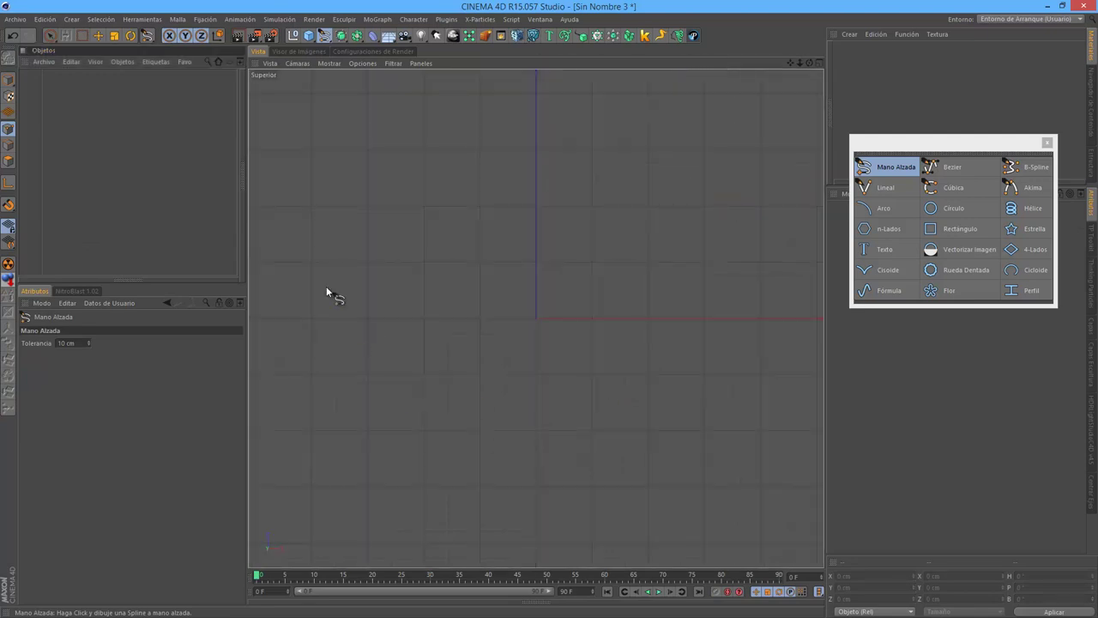
middle_click(591, 316)
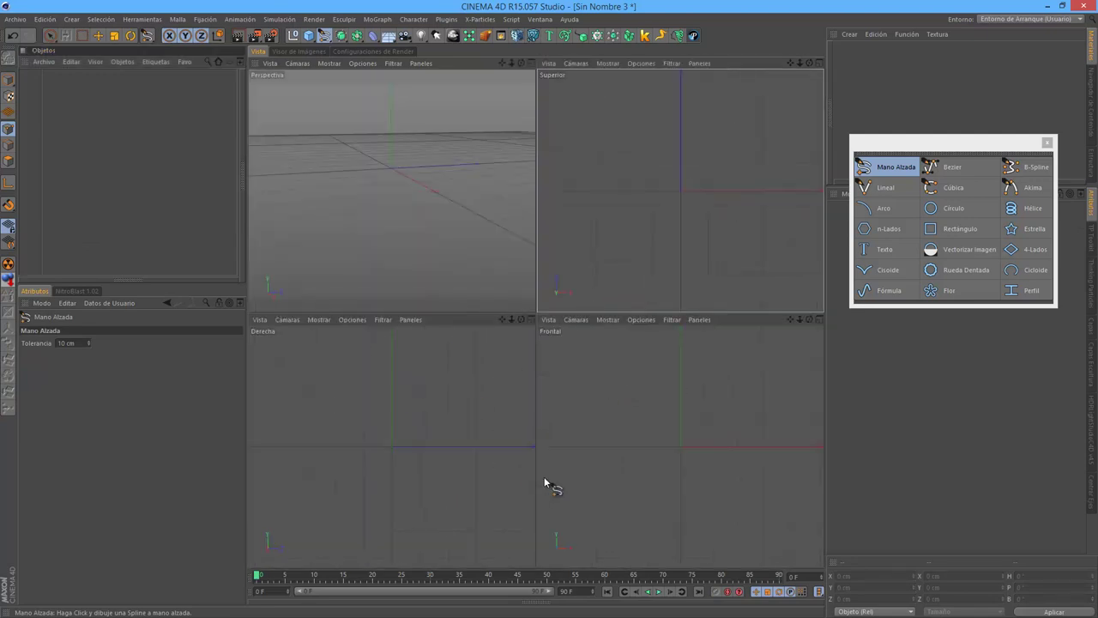
middle_click(668, 429)
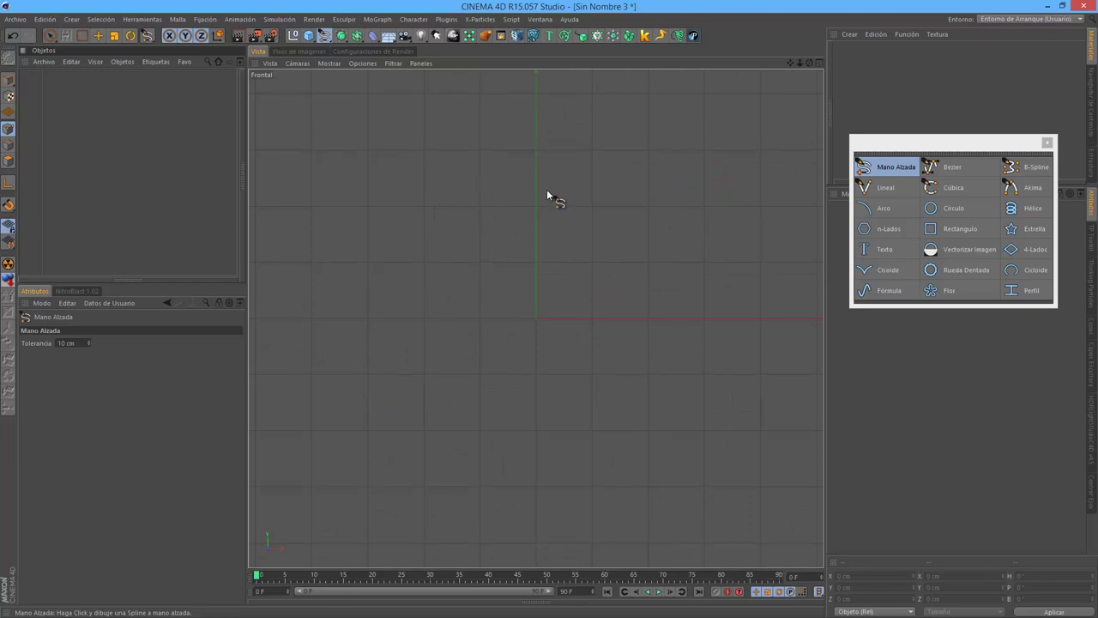
mouse_move(546, 161)
mouse_down()
mouse_move(456, 203)
mouse_move(495, 414)
mouse_move(417, 297)
mouse_move(335, 290)
mouse_up()
mouse_move(310, 357)
mouse_down()
mouse_move(571, 372)
mouse_move(569, 206)
mouse_up()
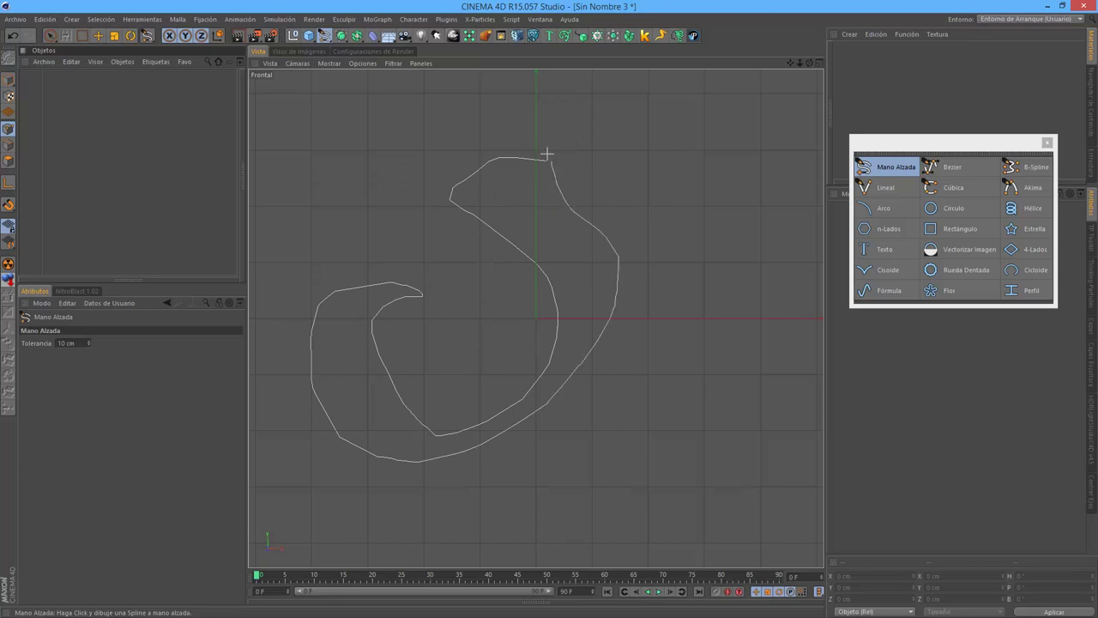
drag(546, 154, 545, 158)
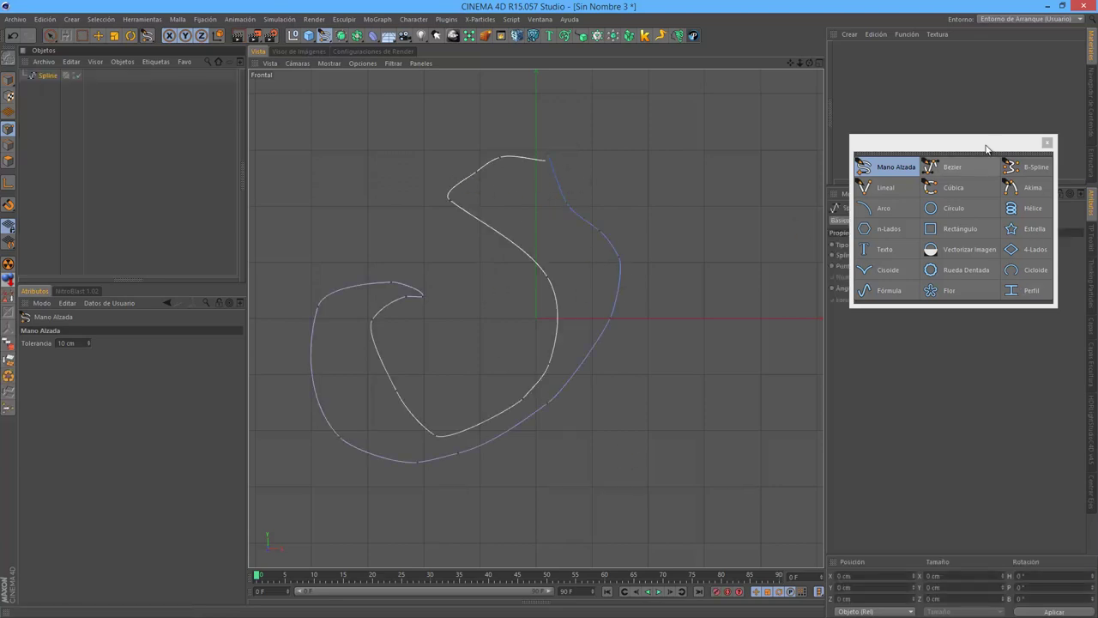
mouse_move(987, 142)
mouse_down()
mouse_move(962, 345)
mouse_move(971, 325)
mouse_up()
click(899, 256)
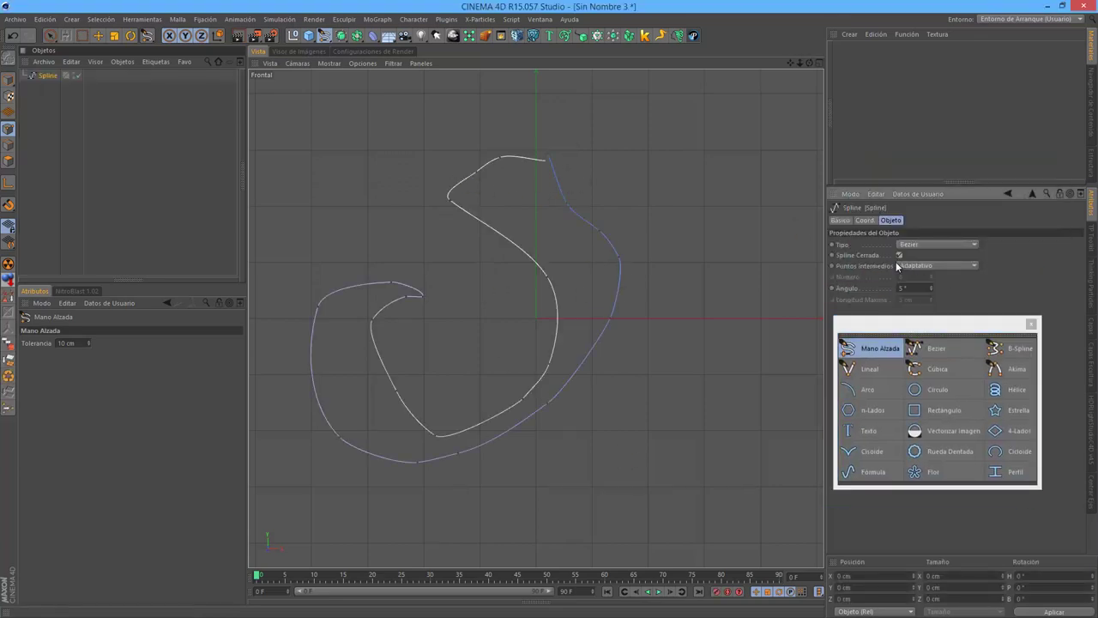
Step: Reshape the spline by moving its top and upper-right points in the front view
scroll(523, 159, up, 3)
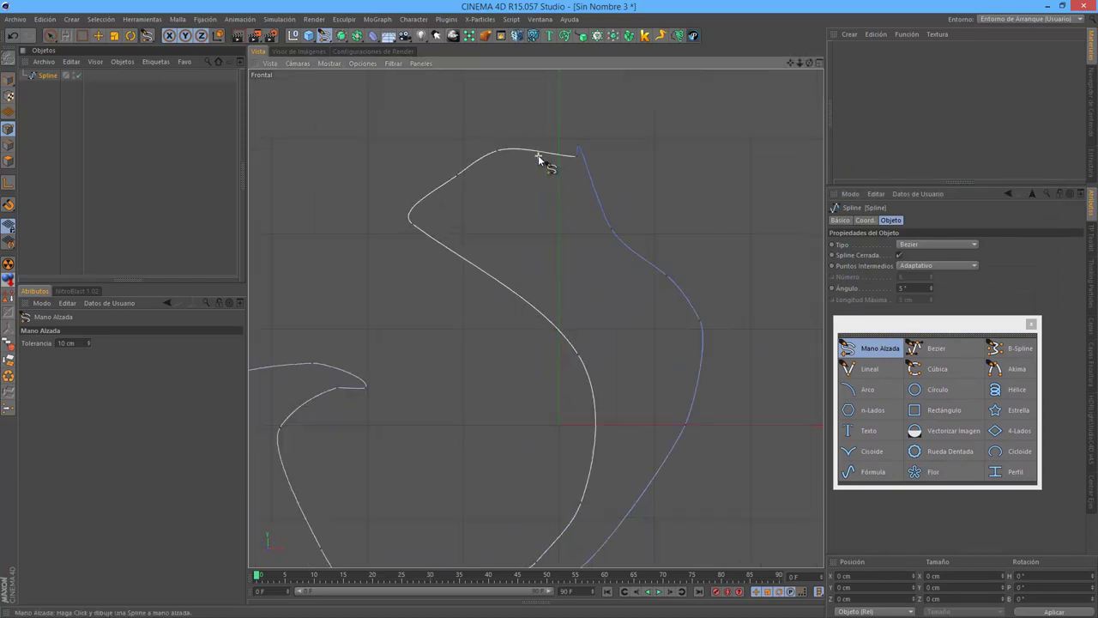
scroll(538, 154, up, 3)
key(space)
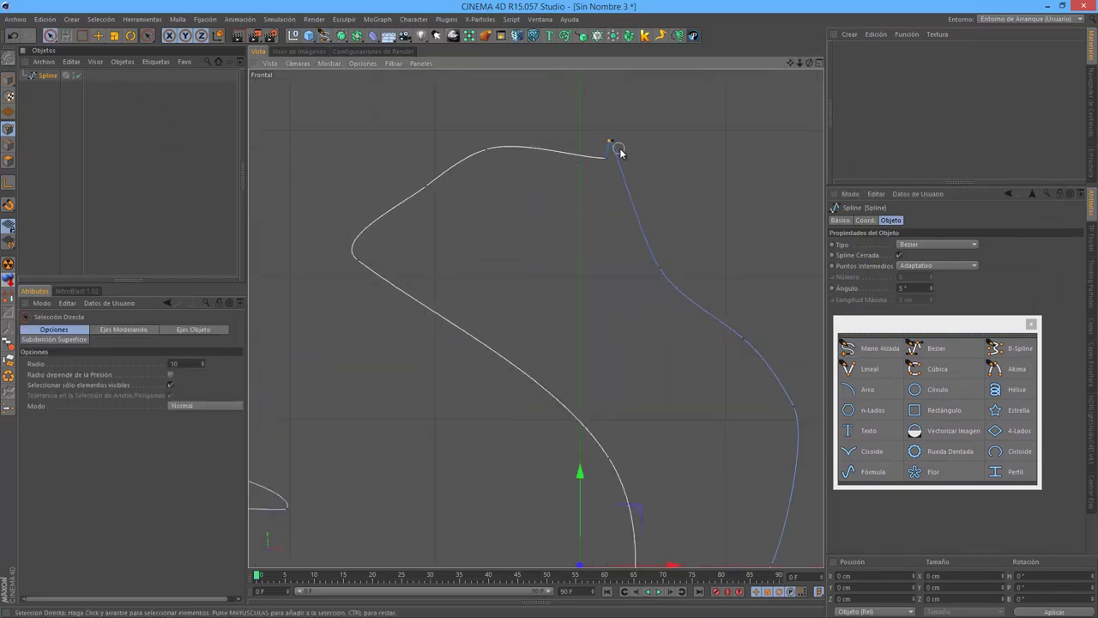
key(e)
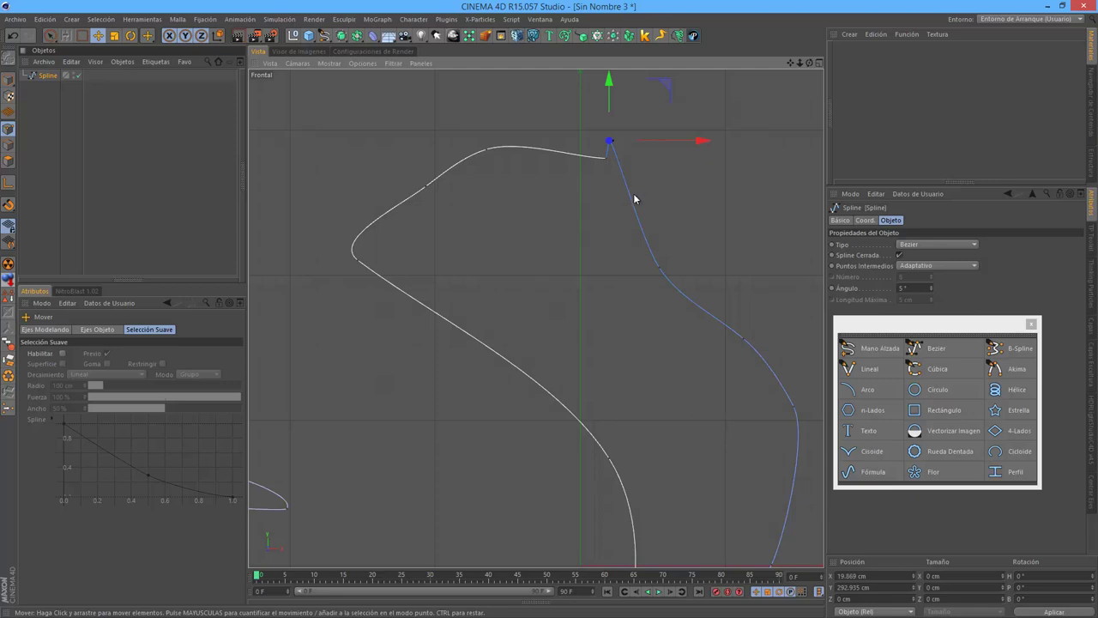
drag(633, 199, 614, 292)
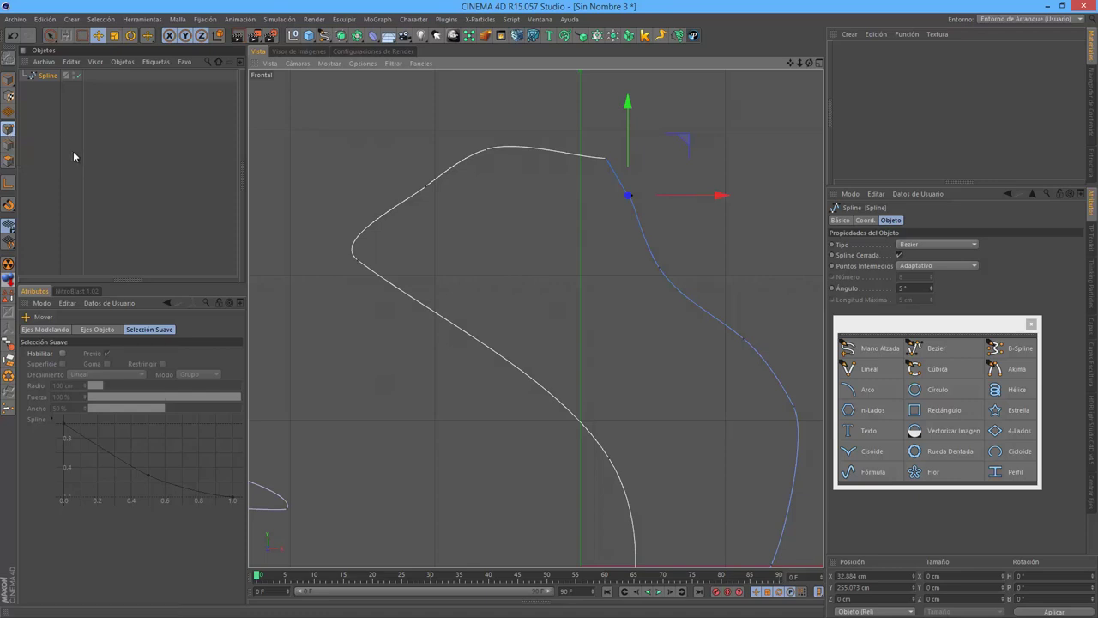
click(8, 79)
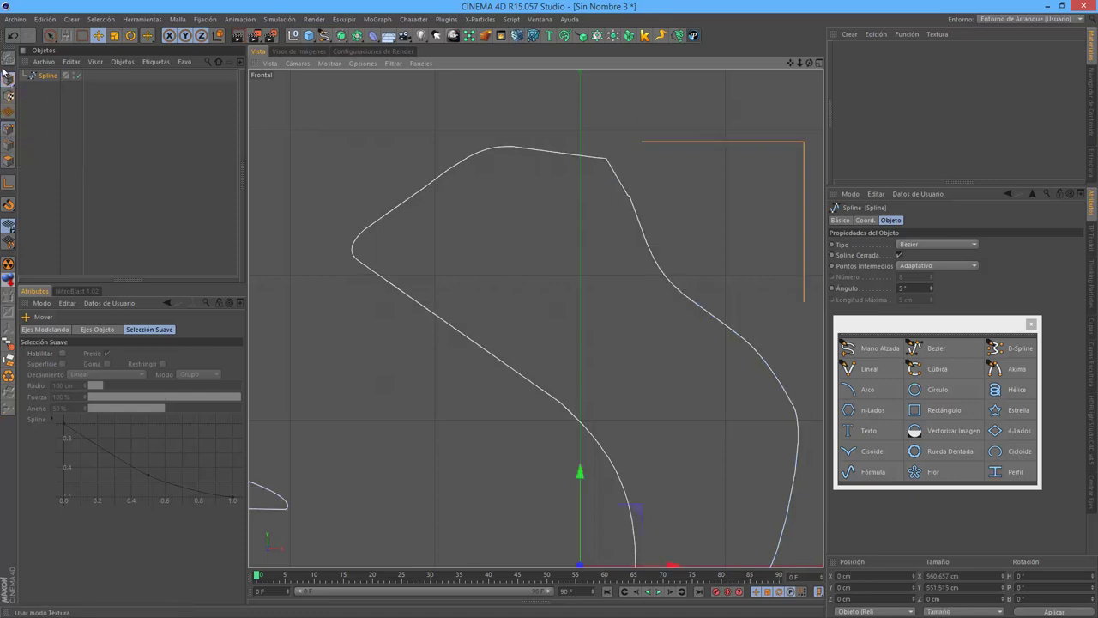
click(9, 129)
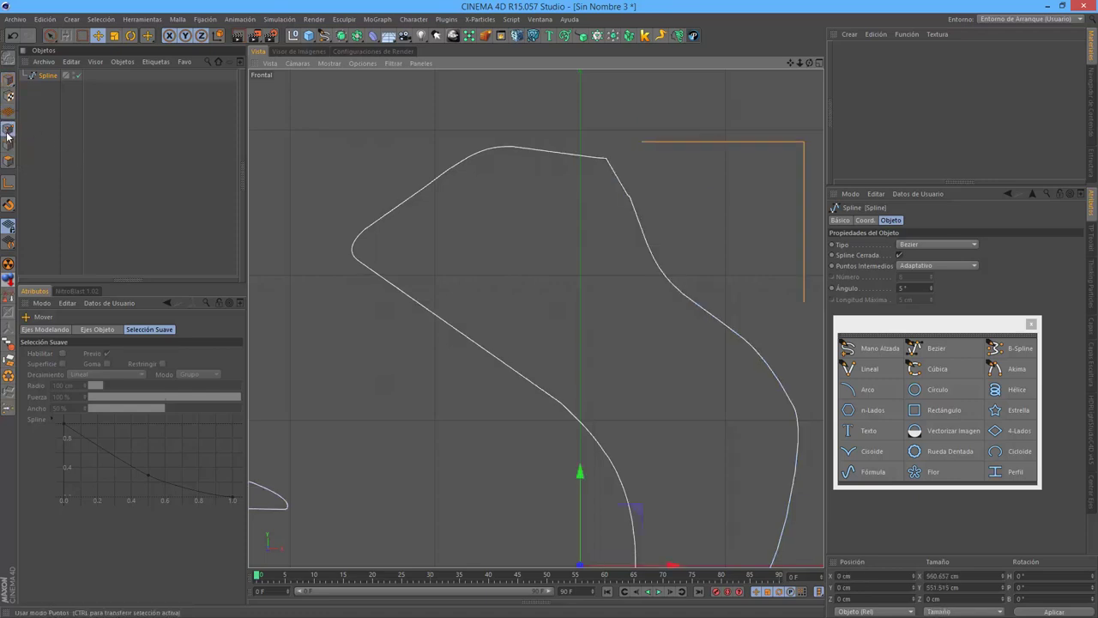
scroll(573, 266, down, 2)
click(591, 265)
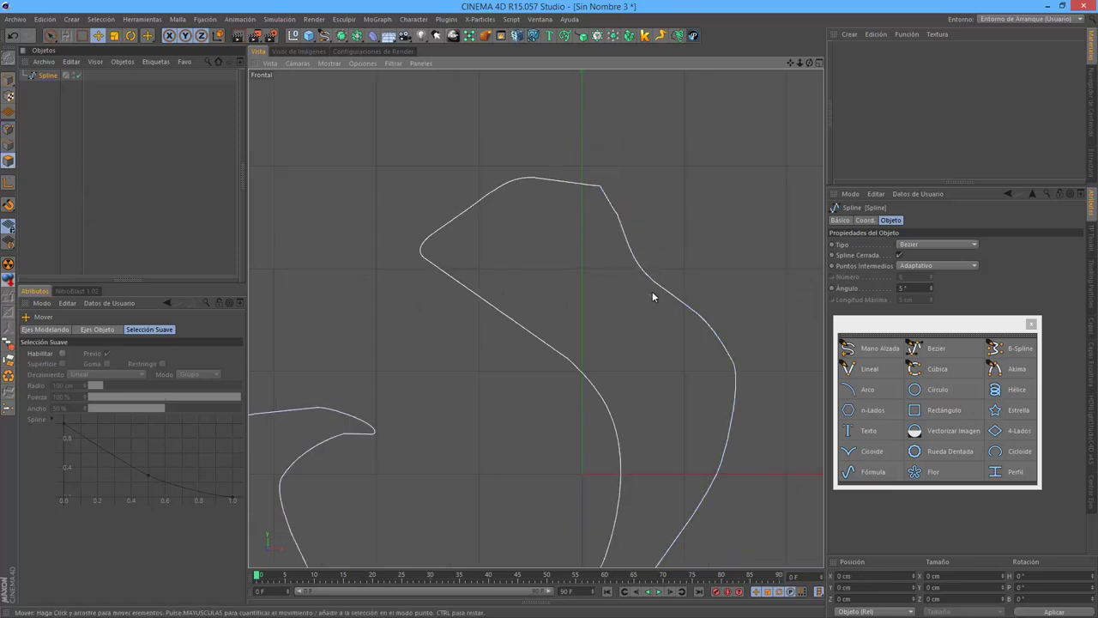
click(614, 211)
alt+middle_drag(625, 323, 665, 263)
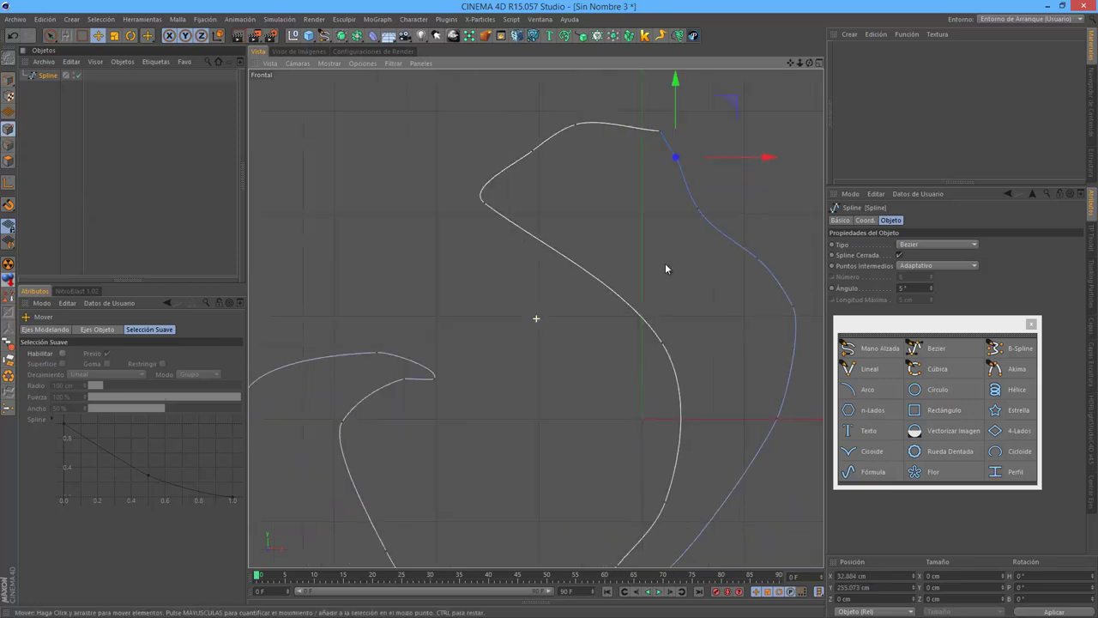
Step: Orbit the maximized perspective view to inspect the S-shaped spline in 3D
middle_click(629, 291)
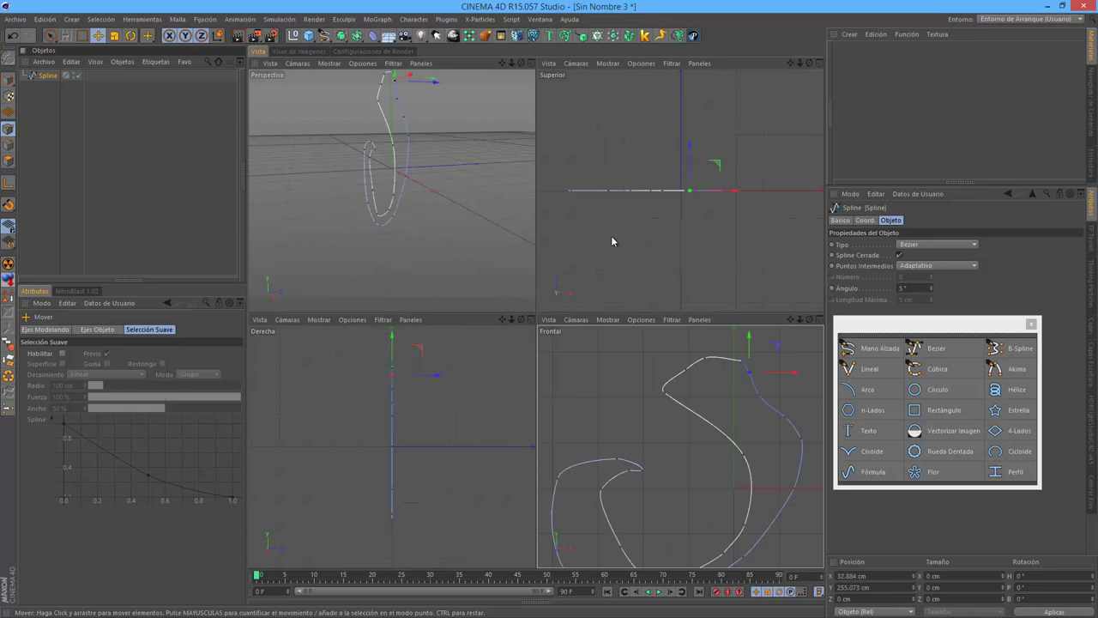
middle_click(453, 201)
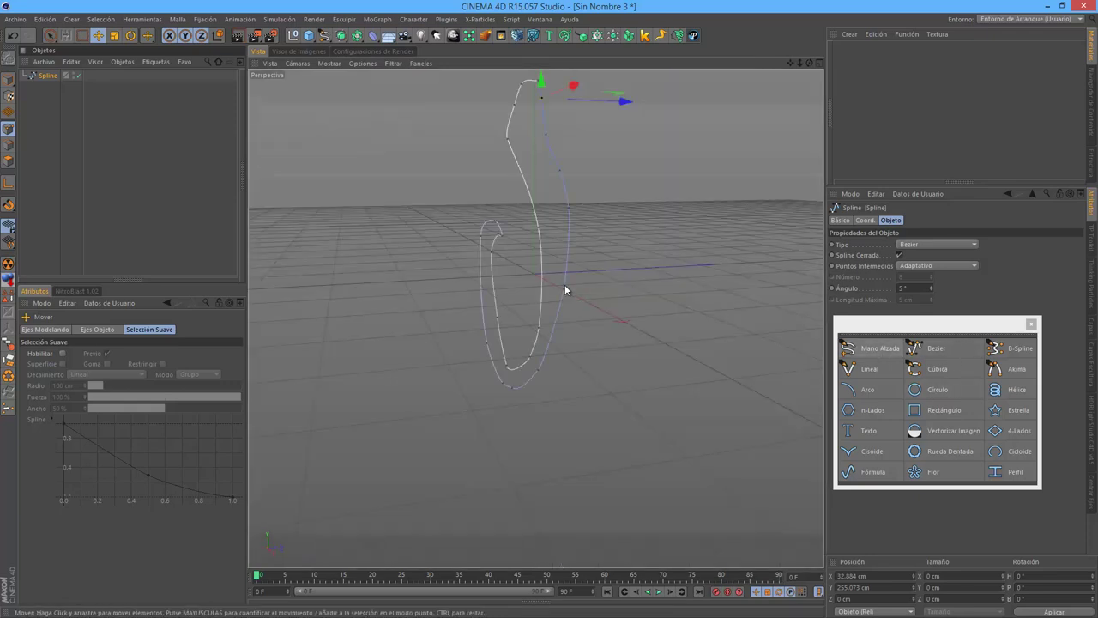
mouse_move(485, 285)
alt+mouse_down()
mouse_move(607, 277)
mouse_move(424, 370)
mouse_move(479, 344)
mouse_move(611, 332)
mouse_move(636, 295)
mouse_move(591, 307)
mouse_move(604, 314)
alt+mouse_up()
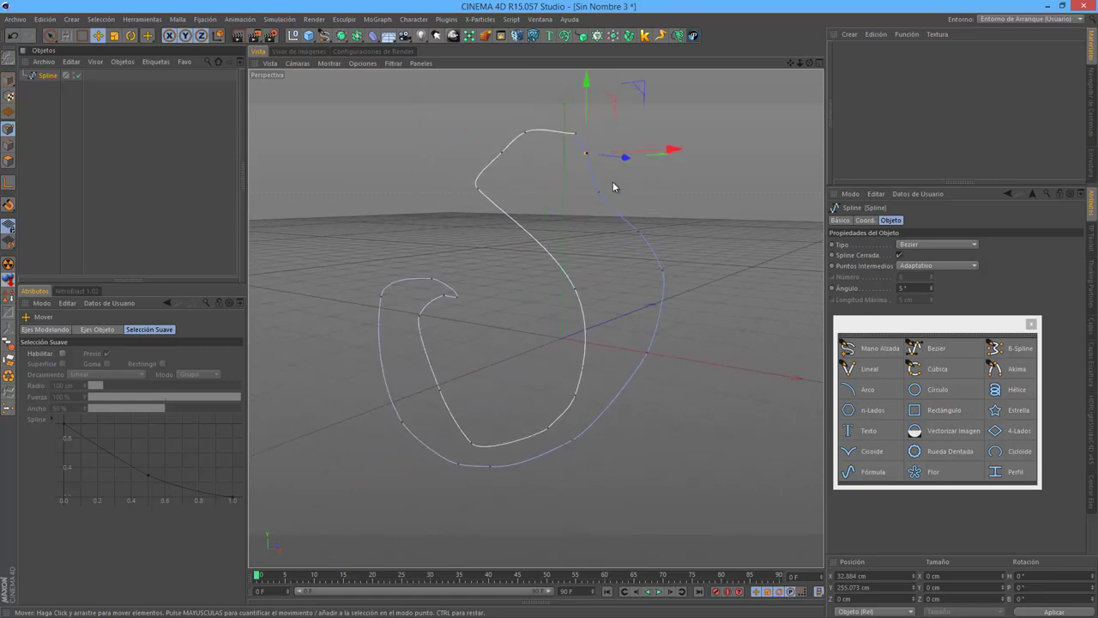
Step: Delete the S-shaped spline and maximize the front view
click(53, 78)
key(Delete)
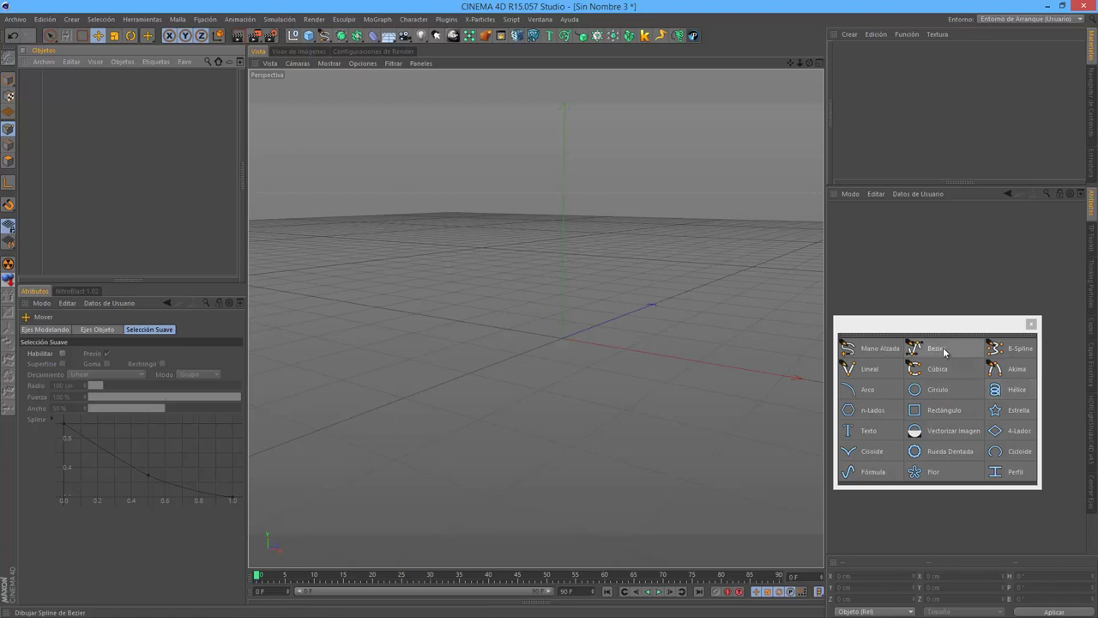
middle_click(648, 289)
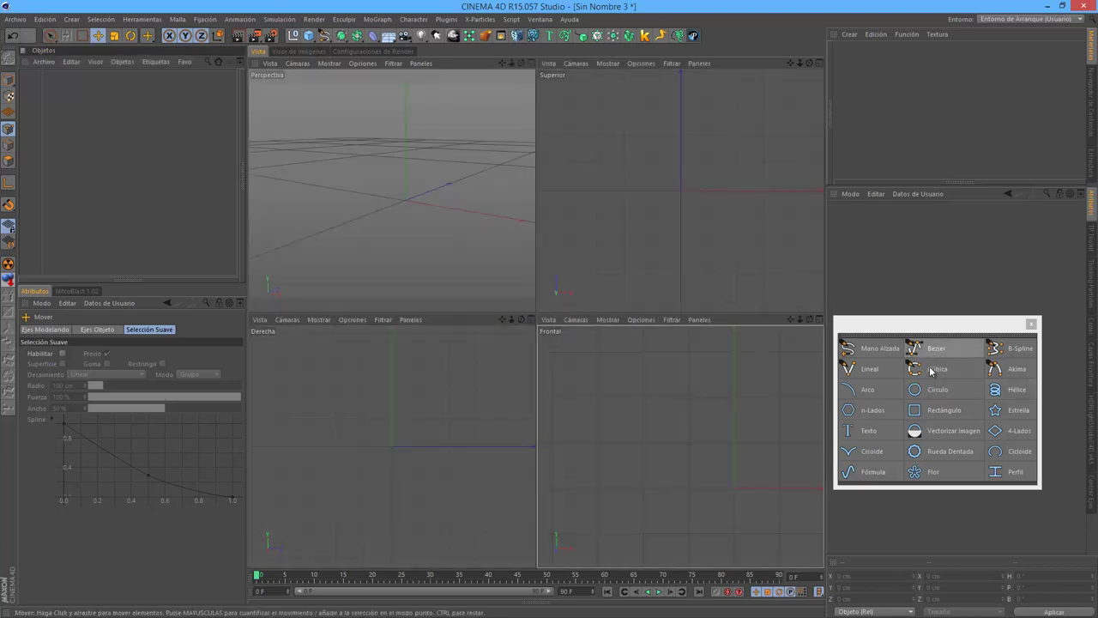
middle_click(661, 426)
middle_click(661, 425)
middle_click(646, 390)
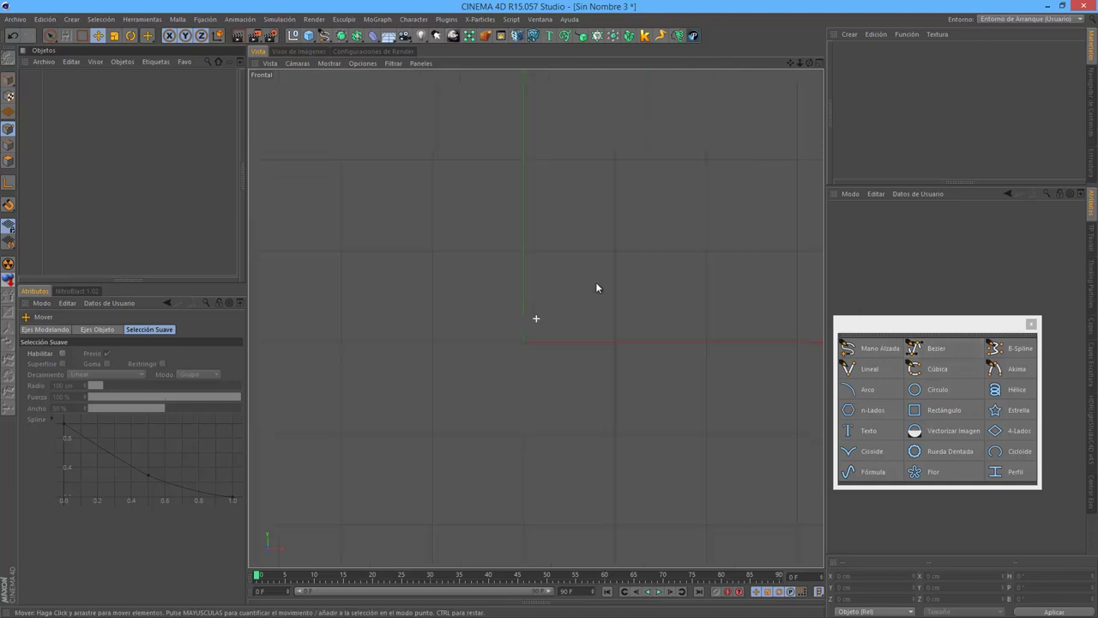
Step: Start a Bezier spline with curved points around the right side and bottom
click(935, 348)
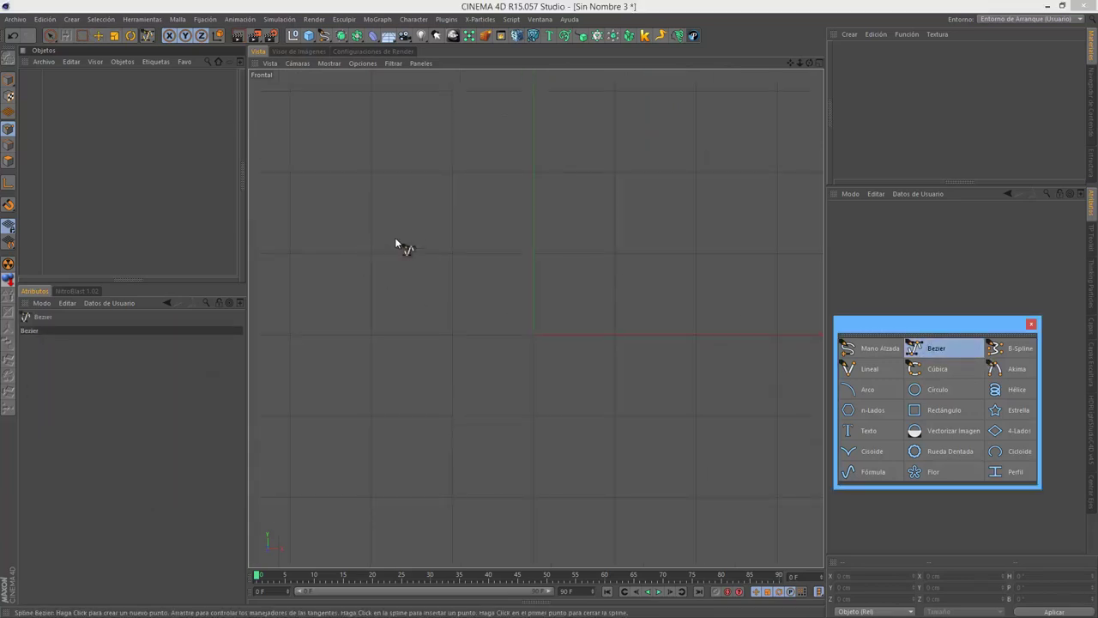
click(383, 165)
mouse_move(682, 198)
mouse_down()
mouse_move(701, 234)
mouse_move(717, 236)
mouse_up()
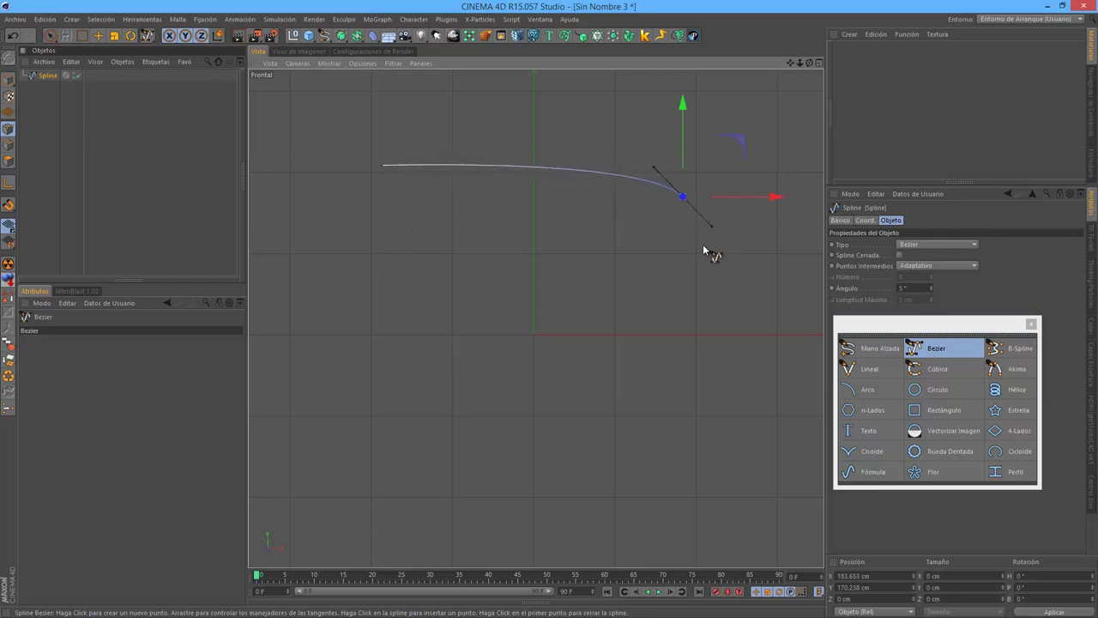
click(702, 243)
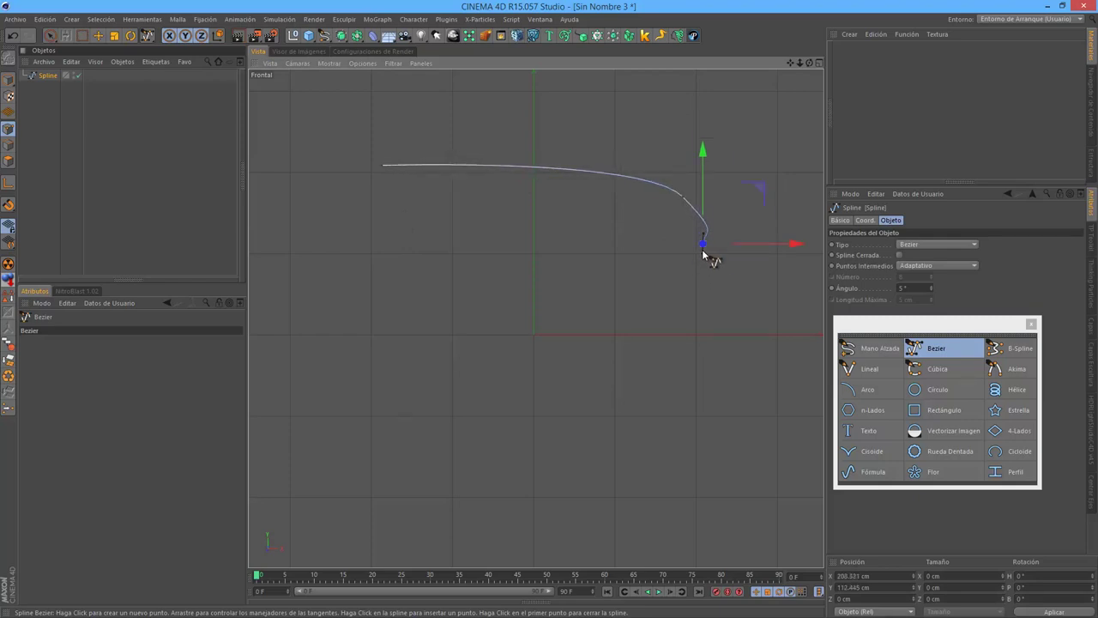
drag(669, 301, 619, 323)
drag(529, 338, 478, 284)
drag(414, 341, 447, 411)
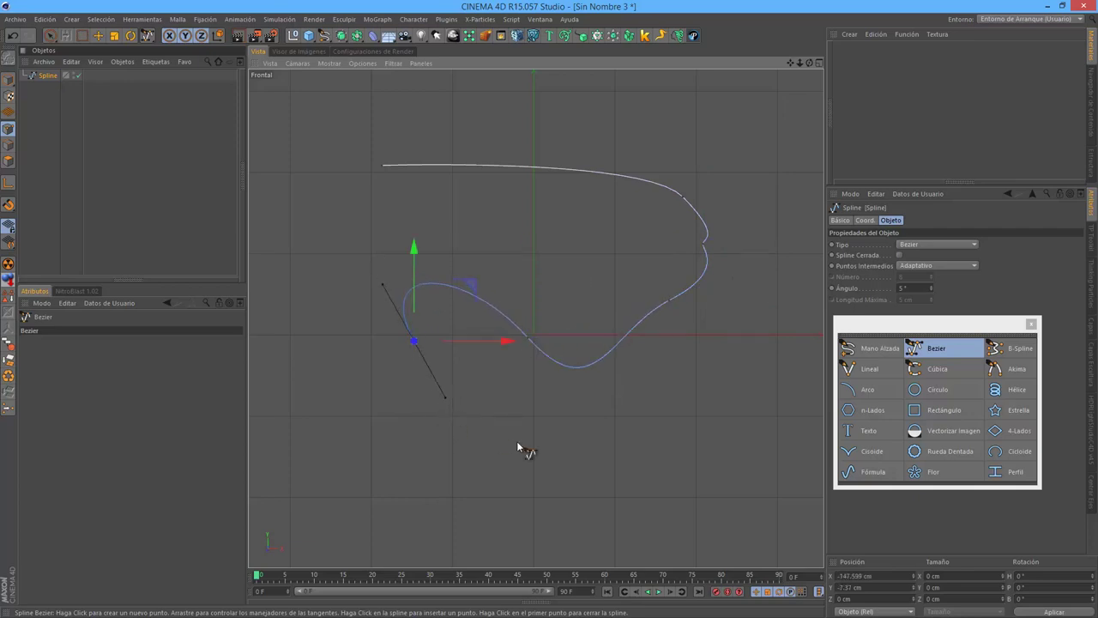
drag(562, 461, 677, 473)
Step: Add bottom-left and left points, toggling the Spline Cerrada option along the way
click(899, 254)
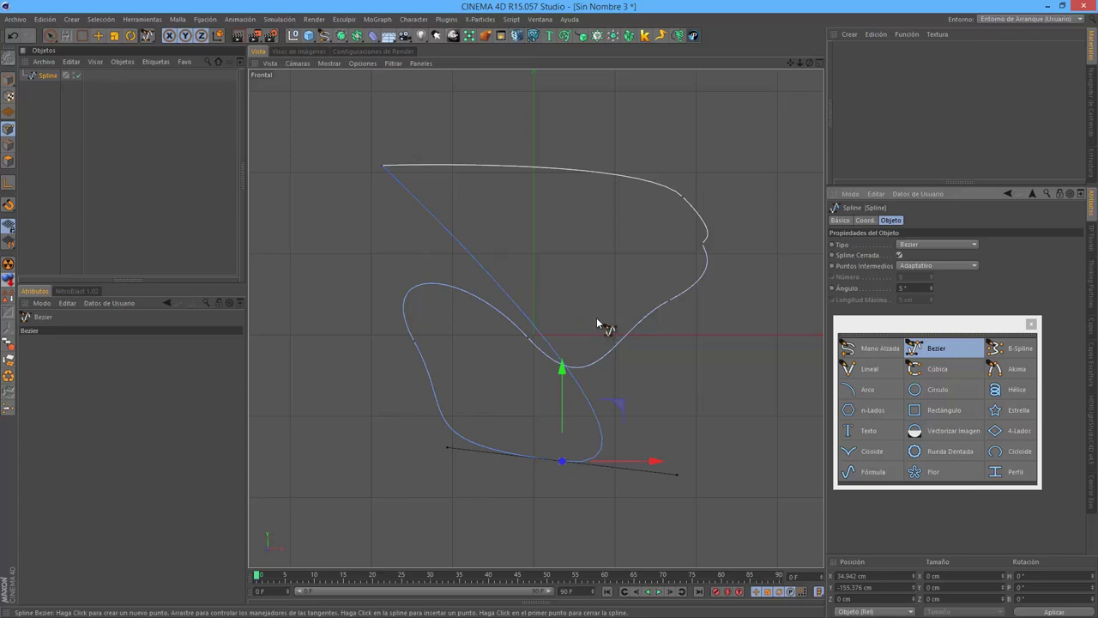
key(ctrl+z)
drag(387, 485, 339, 429)
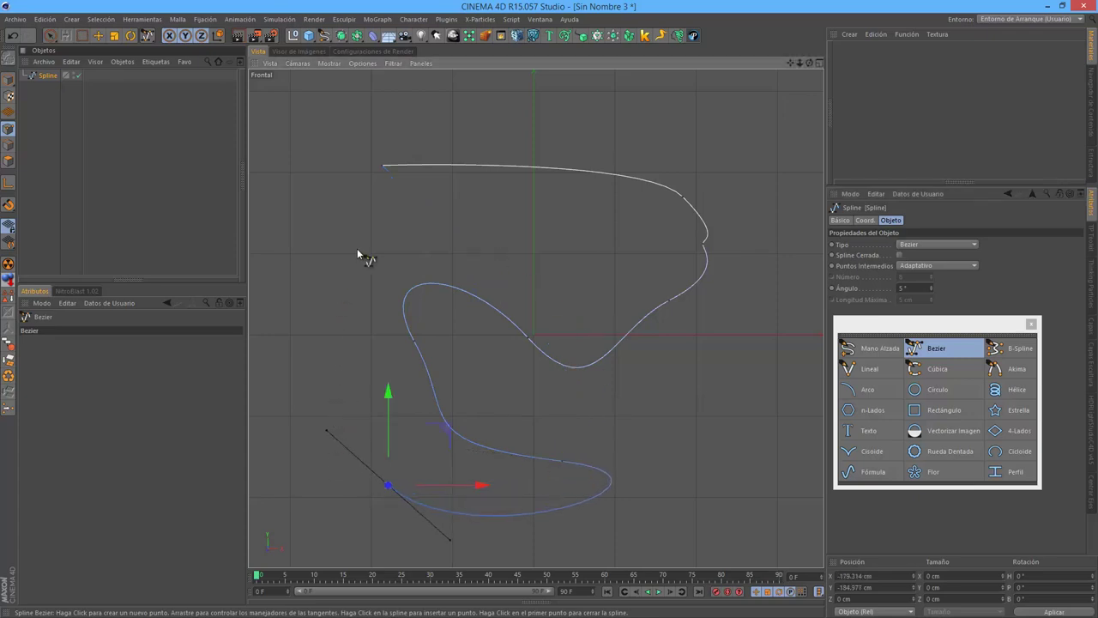
drag(326, 302, 416, 225)
click(899, 255)
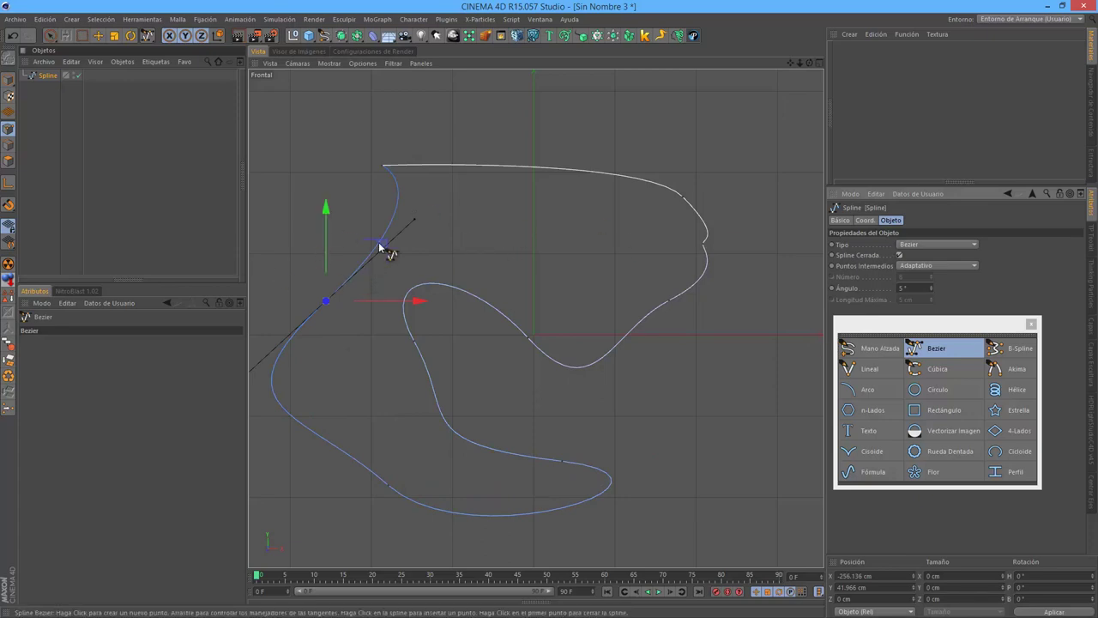
Step: Extend the open spline with points across the top, undoing the last one
drag(450, 266, 501, 256)
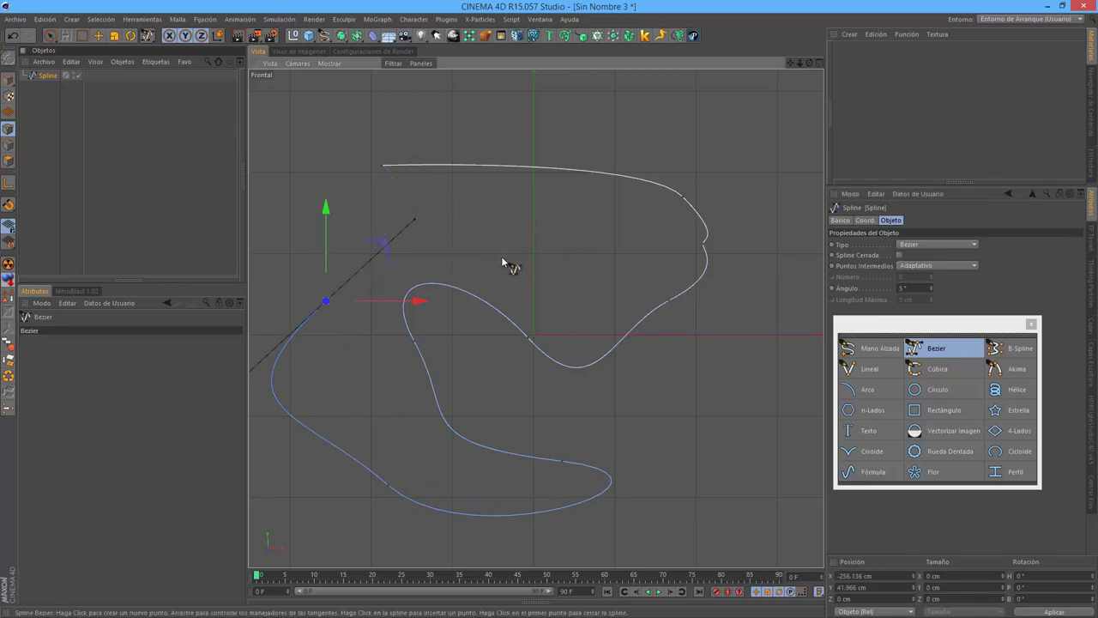
drag(597, 251, 562, 218)
drag(458, 215, 423, 214)
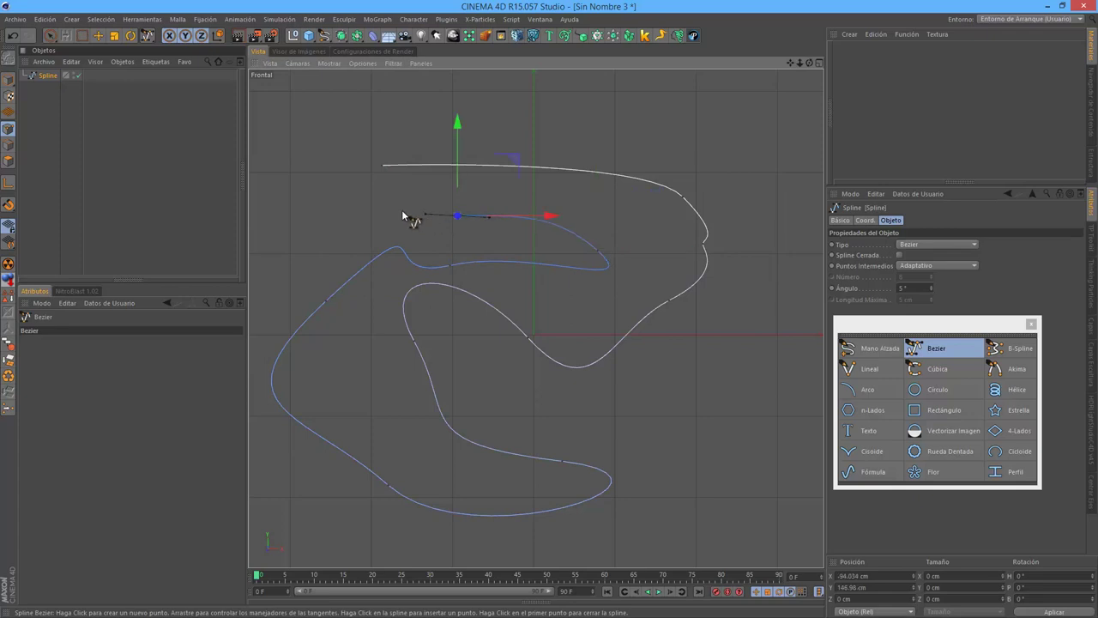
drag(320, 217, 341, 164)
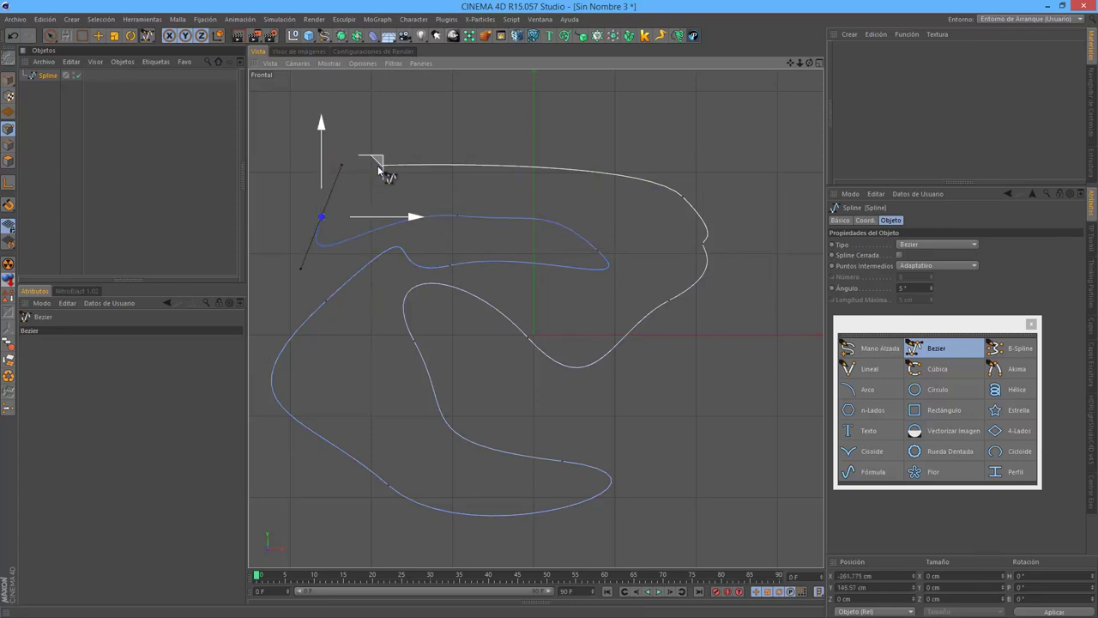
scroll(429, 331, down, 2)
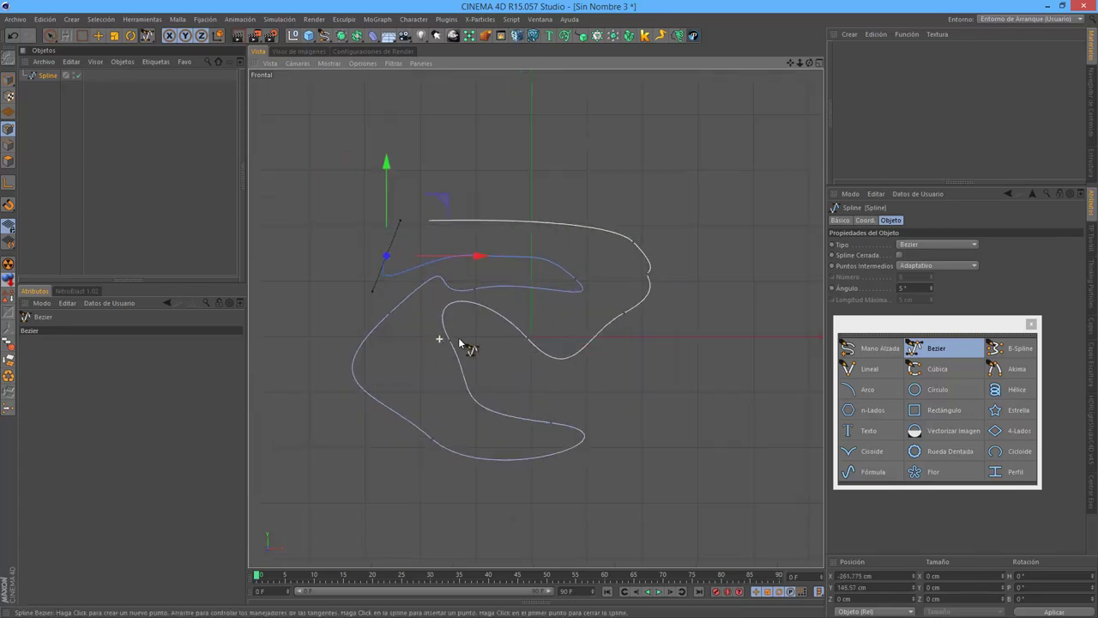
scroll(459, 335, up, 1)
key(ctrl+z)
key(space)
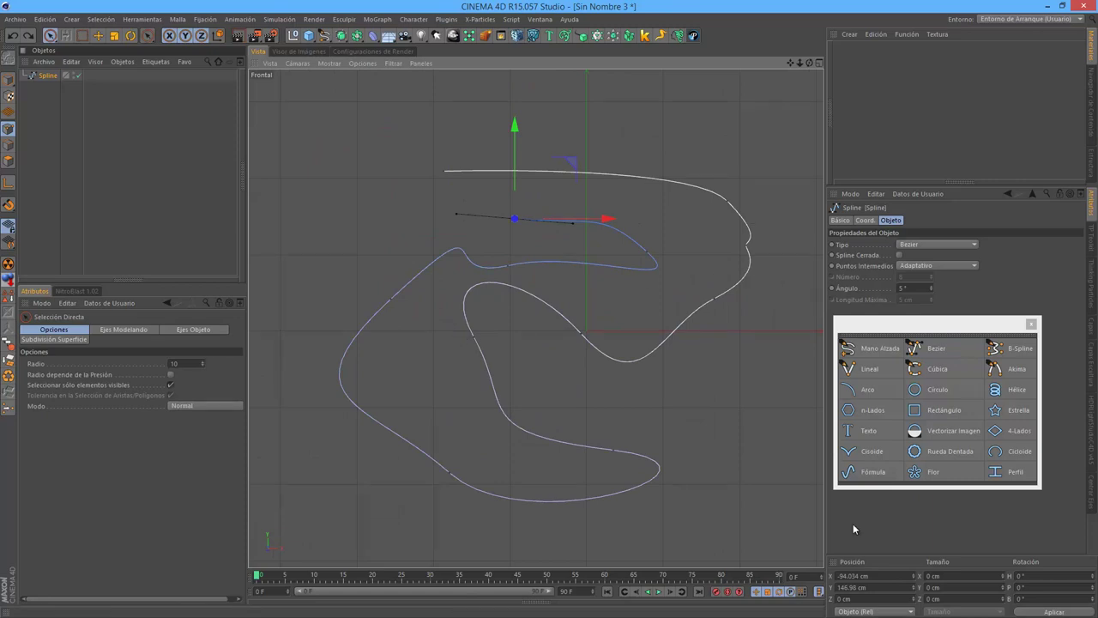
Step: Set Pictures\url.jpg as the front view's background image at about 68% transparency
key(shift+v)
drag(990, 322, 970, 347)
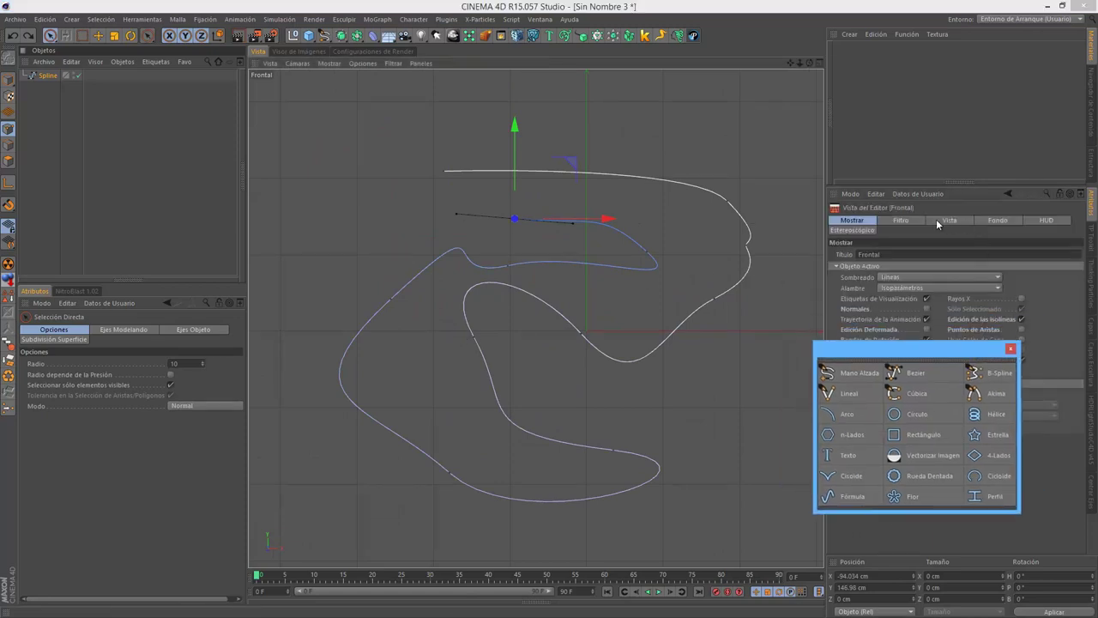
click(995, 221)
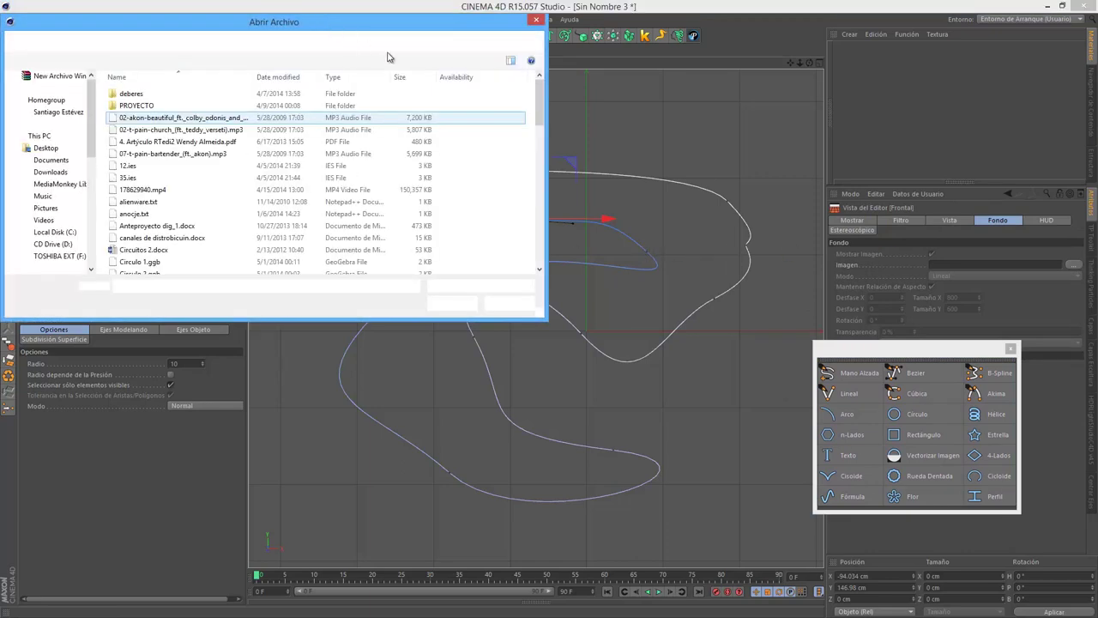
scroll(144, 260, down, 5)
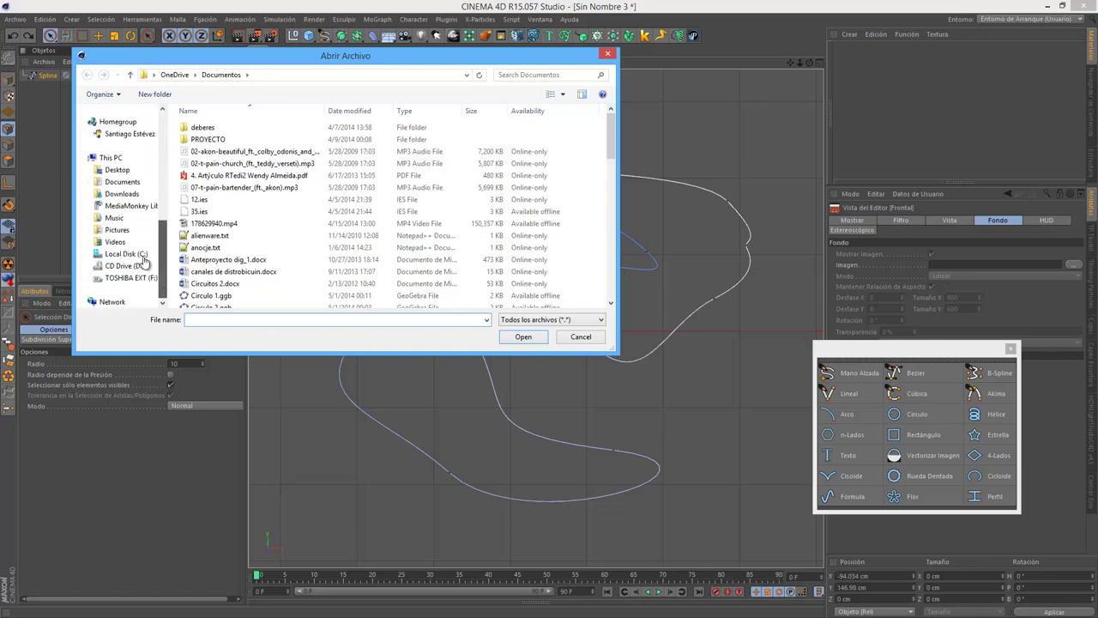
click(117, 230)
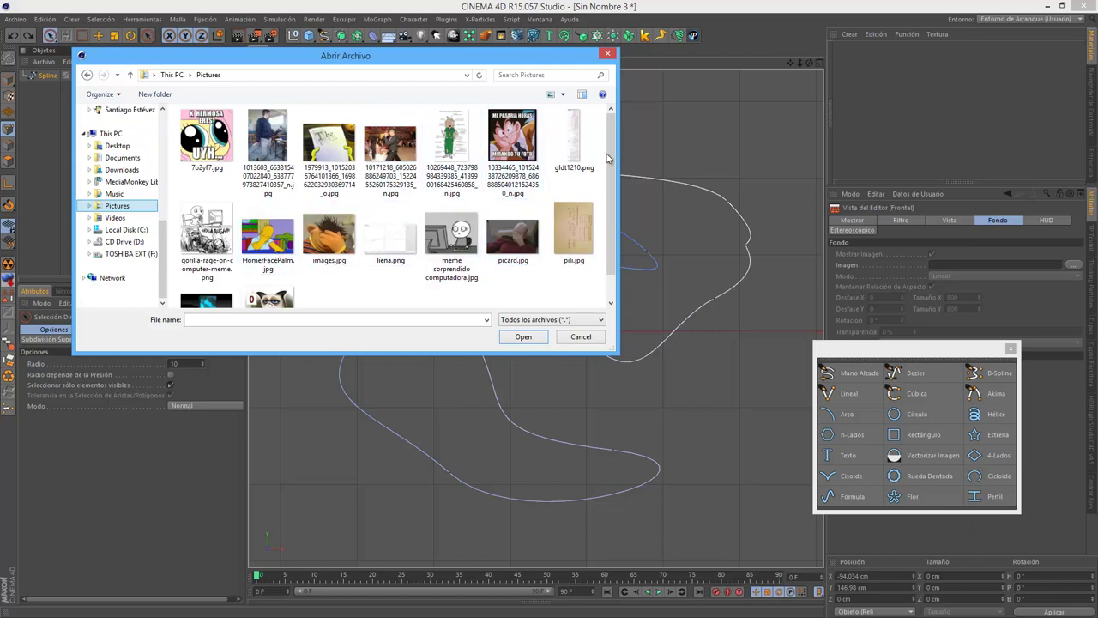
scroll(606, 157, down, 1)
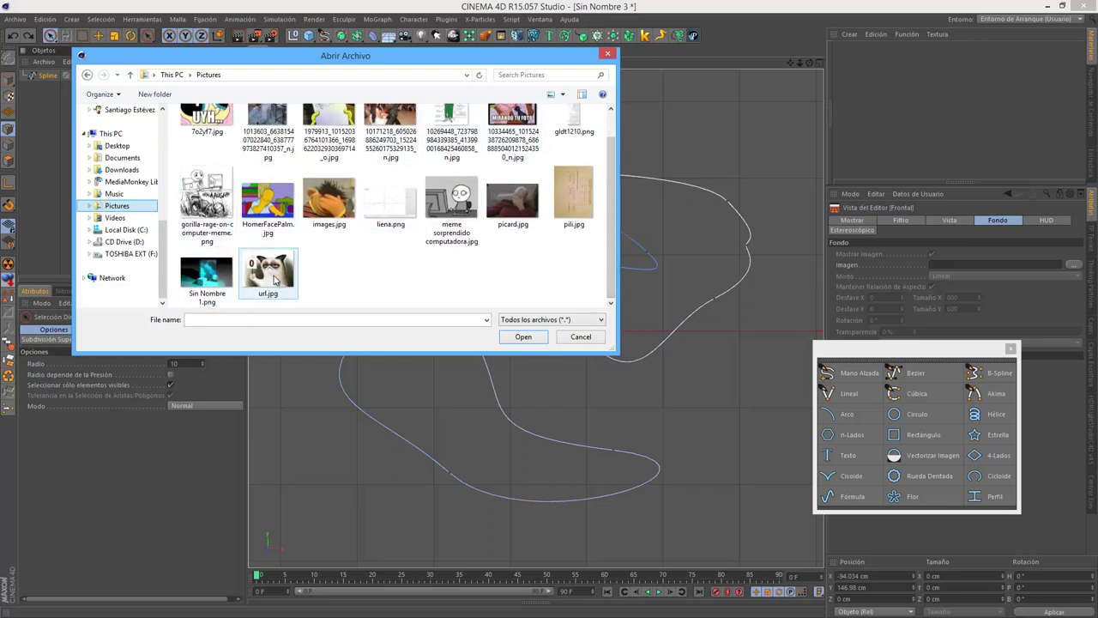
double_click(274, 281)
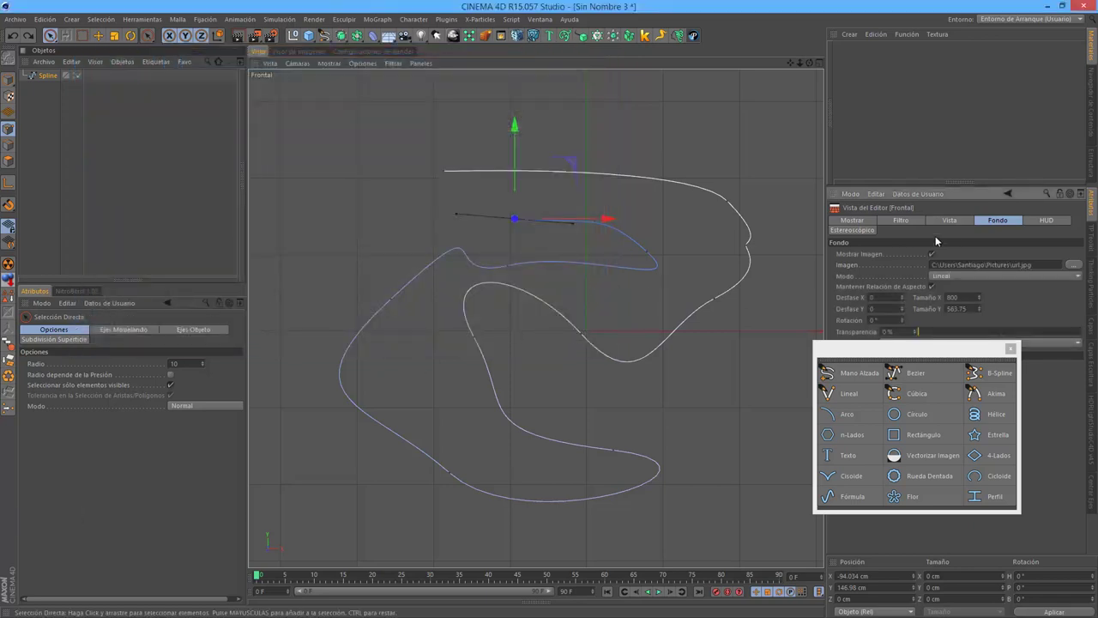
mouse_move(942, 350)
mouse_down()
mouse_move(952, 309)
mouse_move(962, 420)
mouse_up()
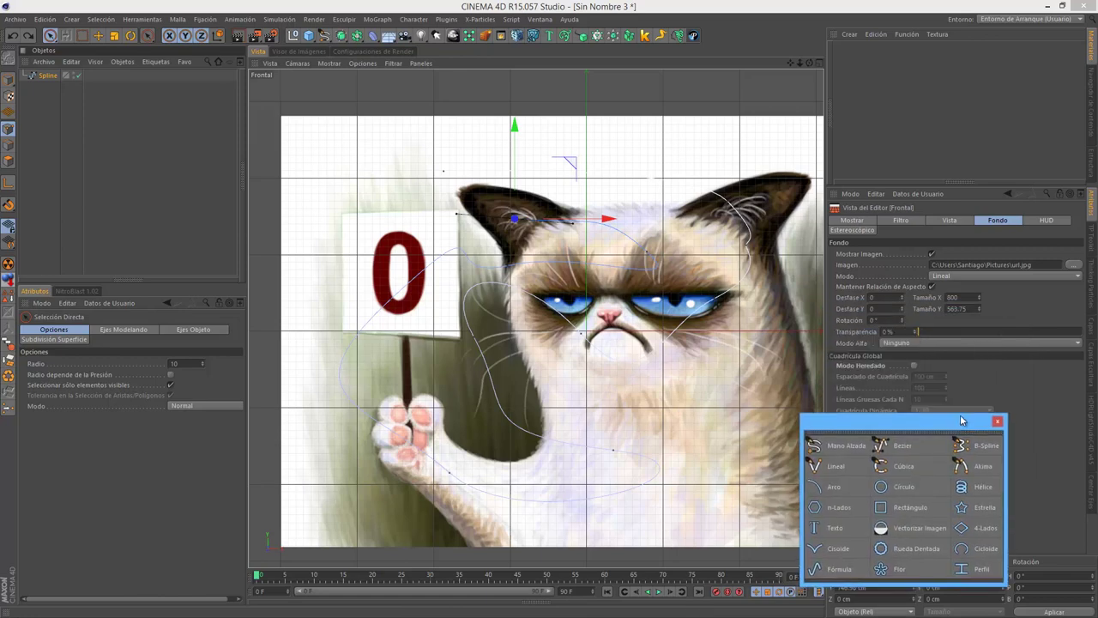
mouse_move(946, 331)
mouse_down()
mouse_move(1045, 334)
mouse_move(1028, 340)
mouse_up()
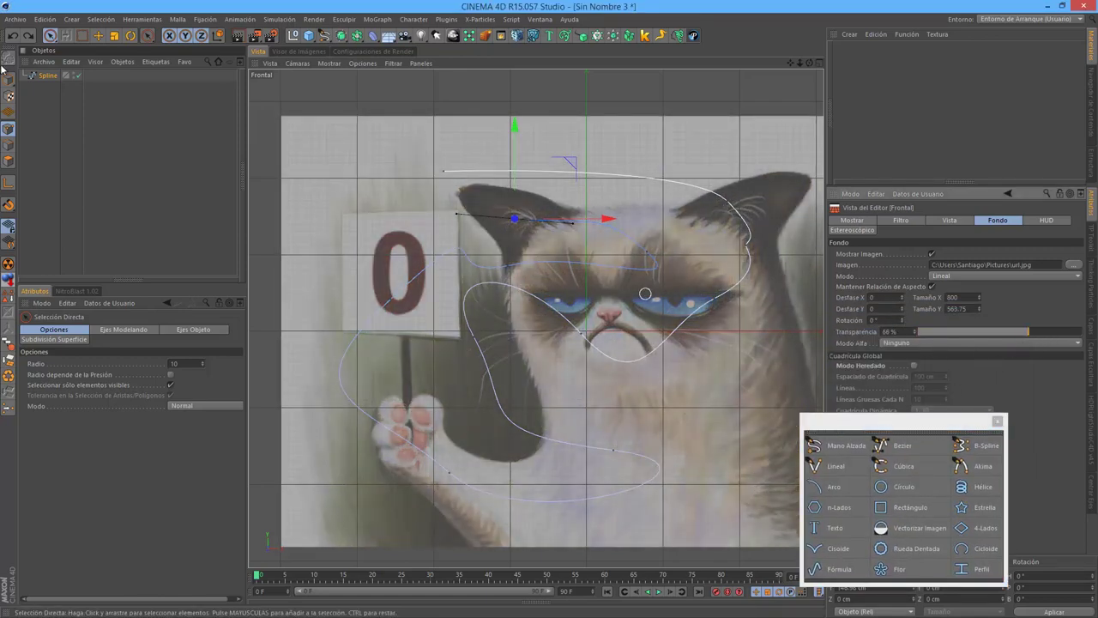
Step: Delete the looping spline and trace the sign's 0 as a closed freehand spline
click(51, 76)
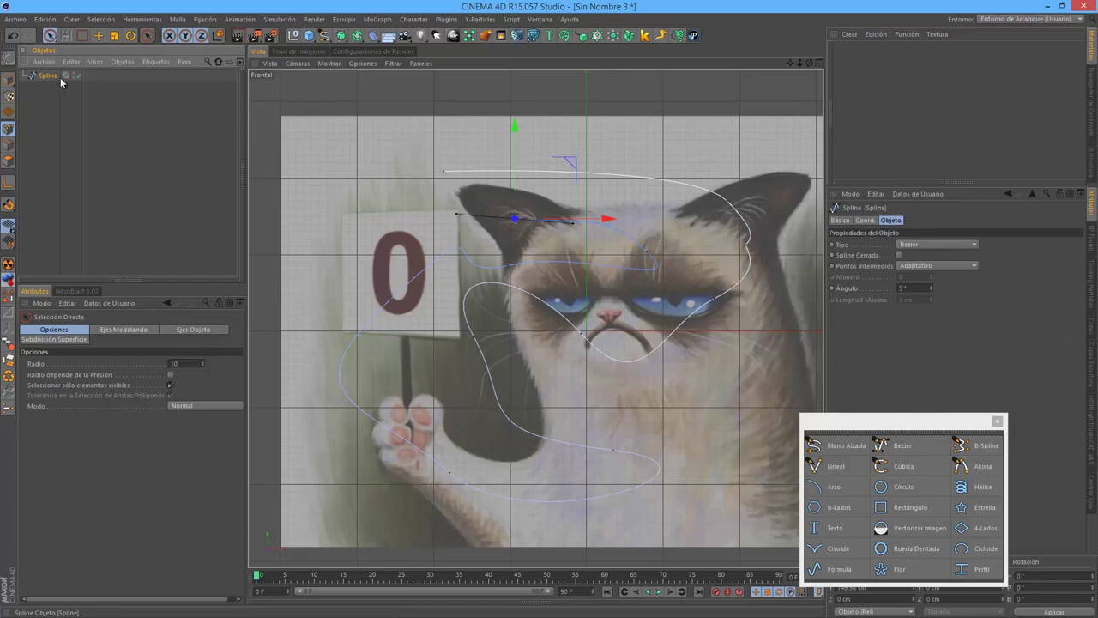
key(Delete)
scroll(301, 207, up, 3)
scroll(381, 274, up, 2)
scroll(504, 368, up, 2)
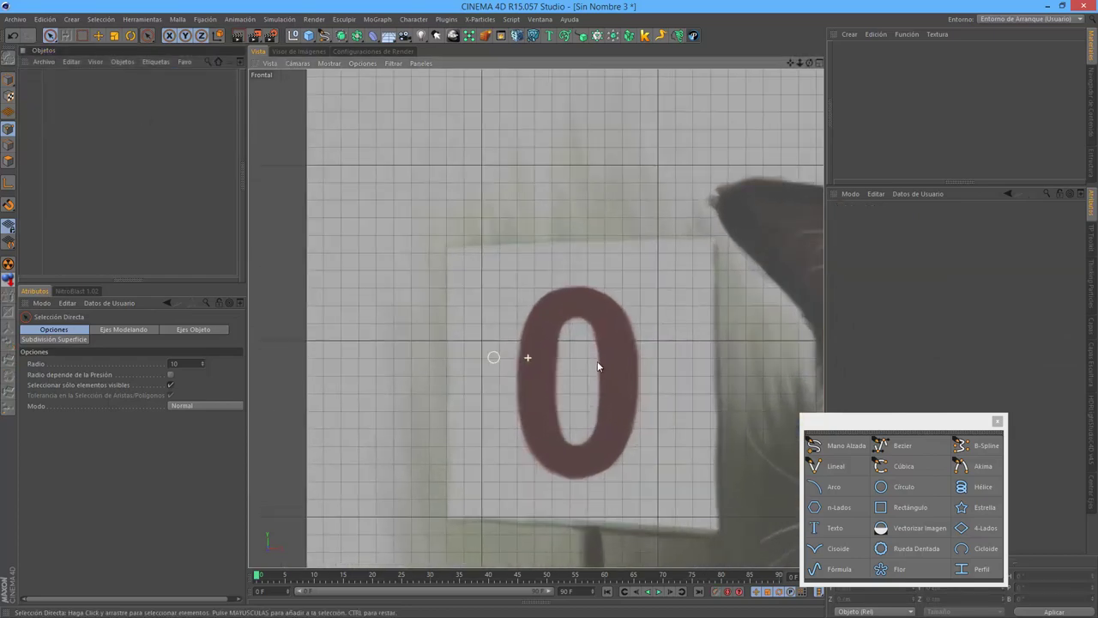
click(847, 445)
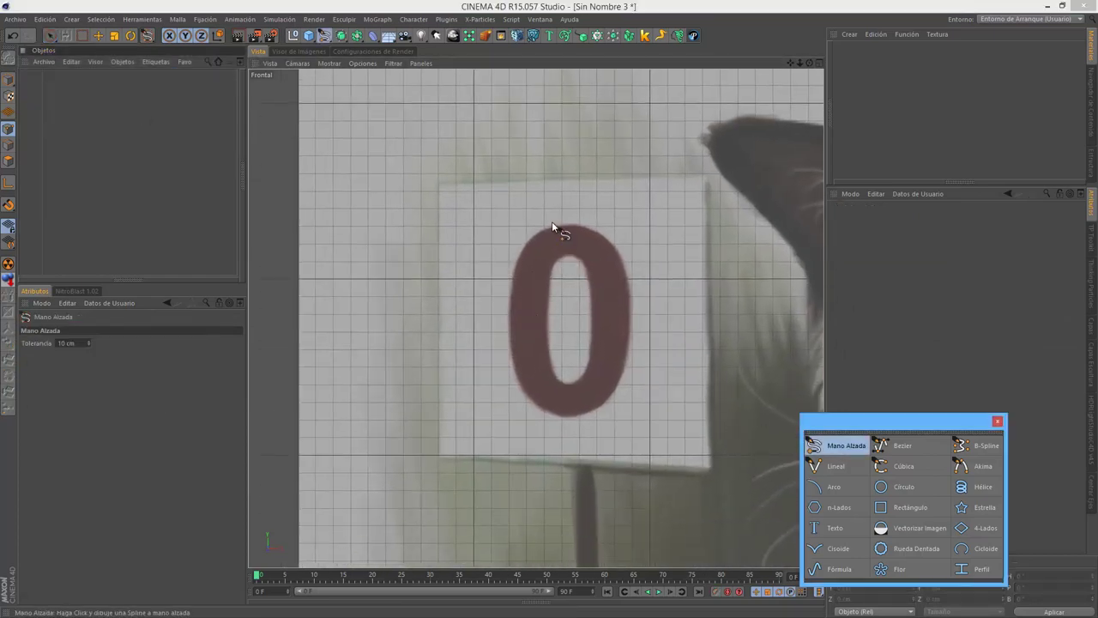
drag(550, 225, 526, 241)
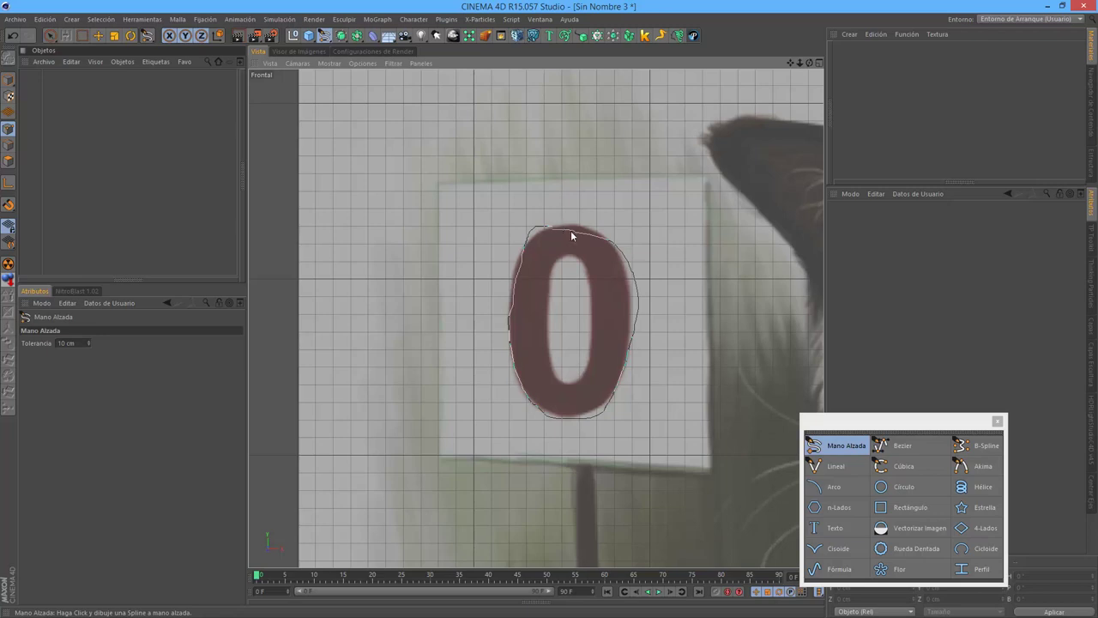
drag(570, 230, 556, 227)
drag(91, 146, 21, 53)
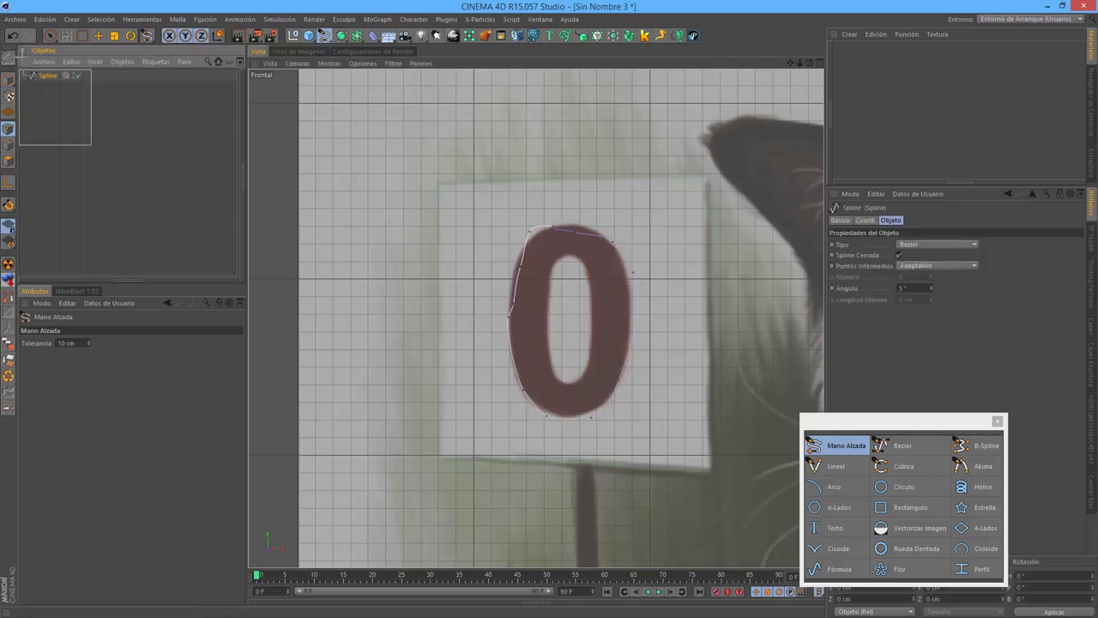
key(space)
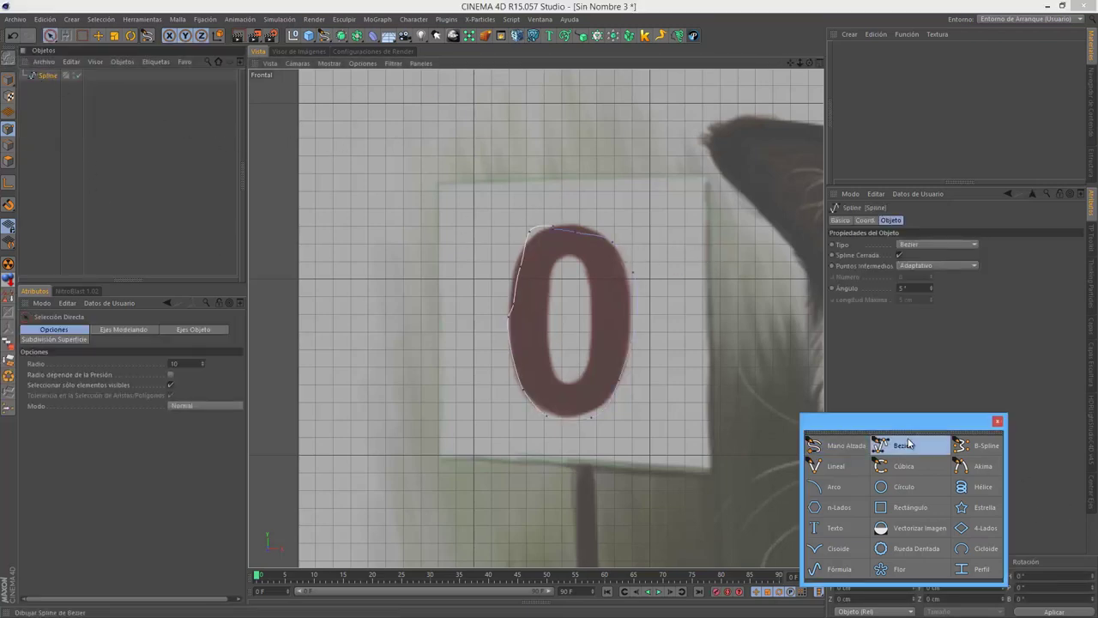
Step: Delete the freehand spline and start a Bezier outline down the 0's top and left side
click(909, 443)
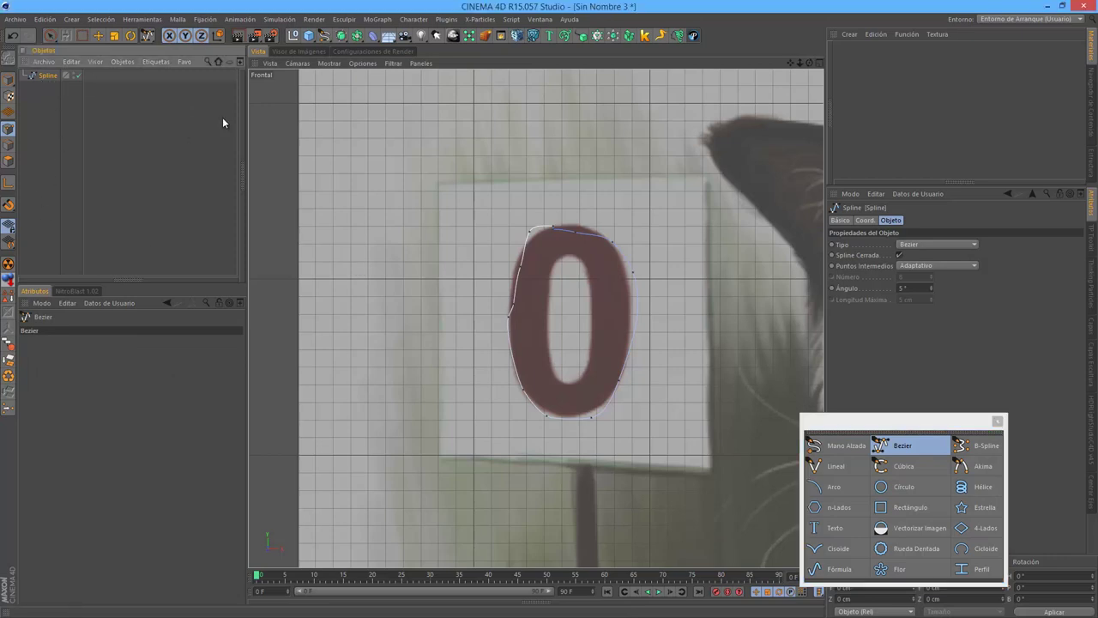
key(Delete)
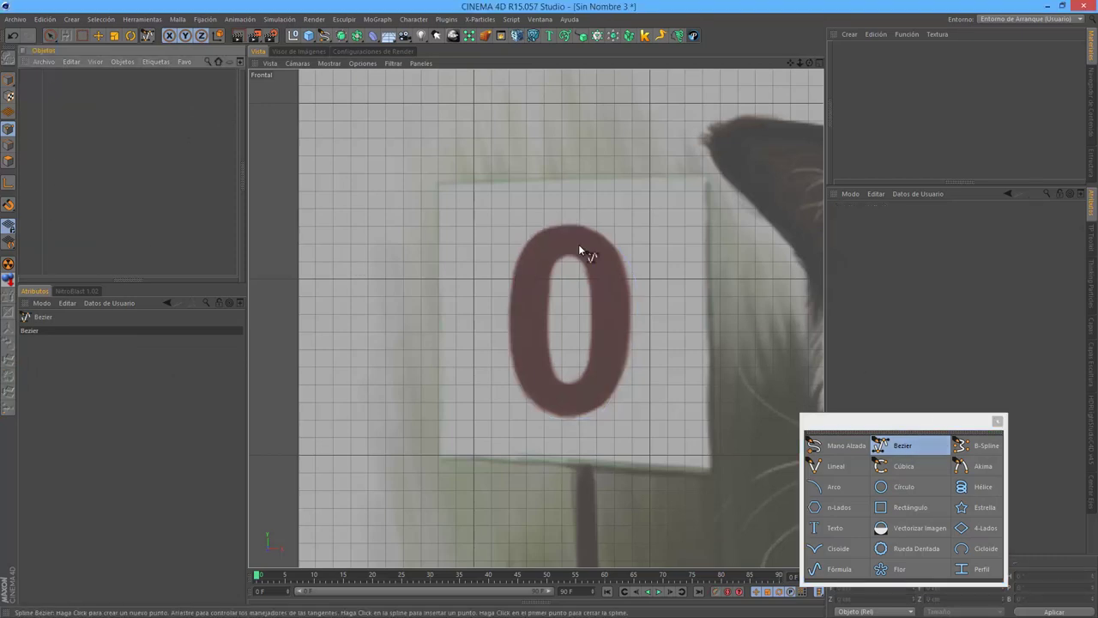
scroll(583, 251, up, 1)
scroll(586, 276, up, 4)
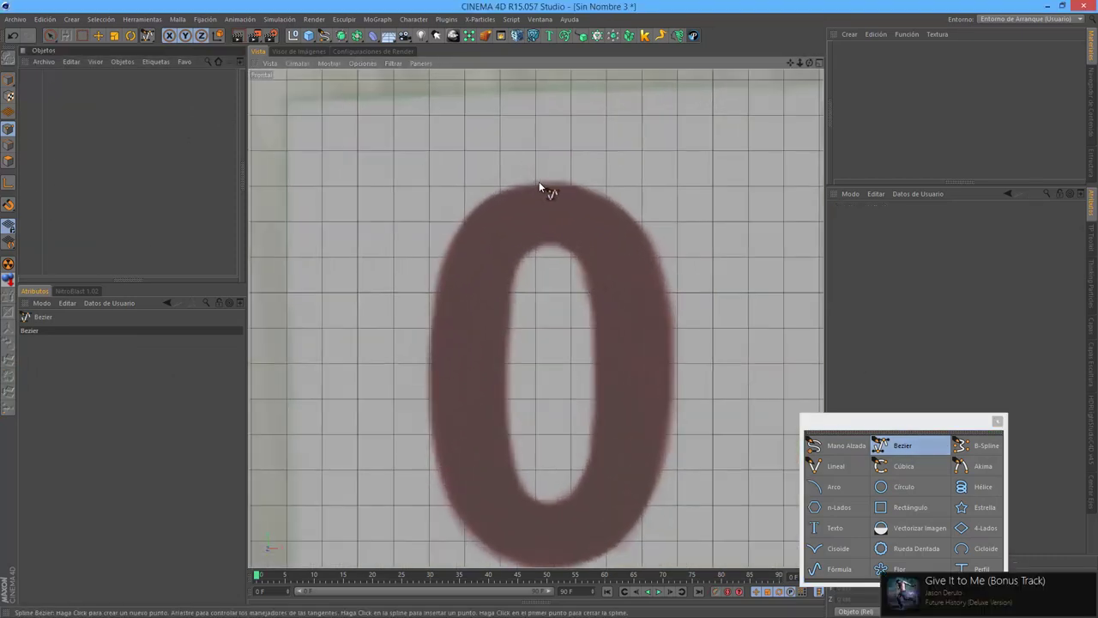
drag(550, 177, 509, 189)
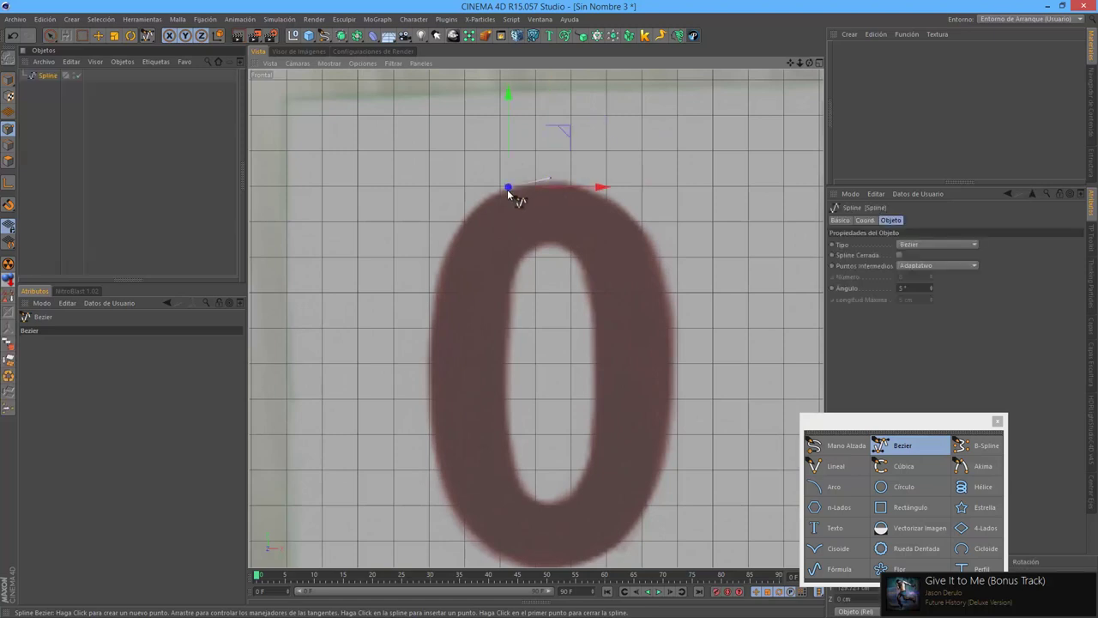
click(469, 213)
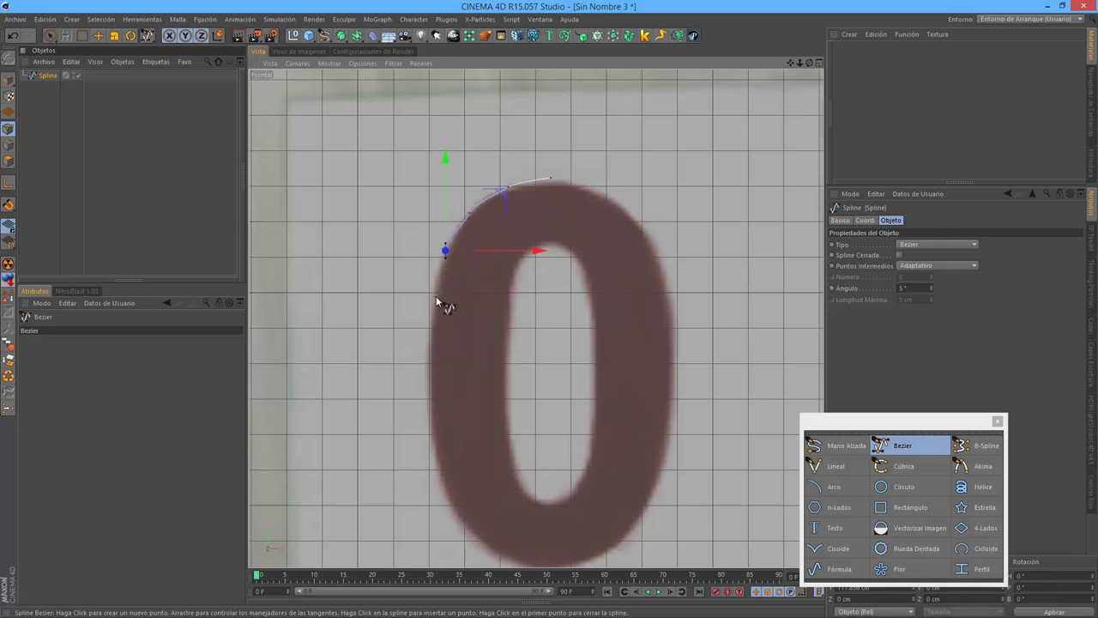
mouse_move(427, 374)
mouse_down()
mouse_move(440, 468)
mouse_move(465, 529)
mouse_move(558, 581)
mouse_up()
Step: Place Bezier points around the 0's bottom and up its right side to the top
click(570, 566)
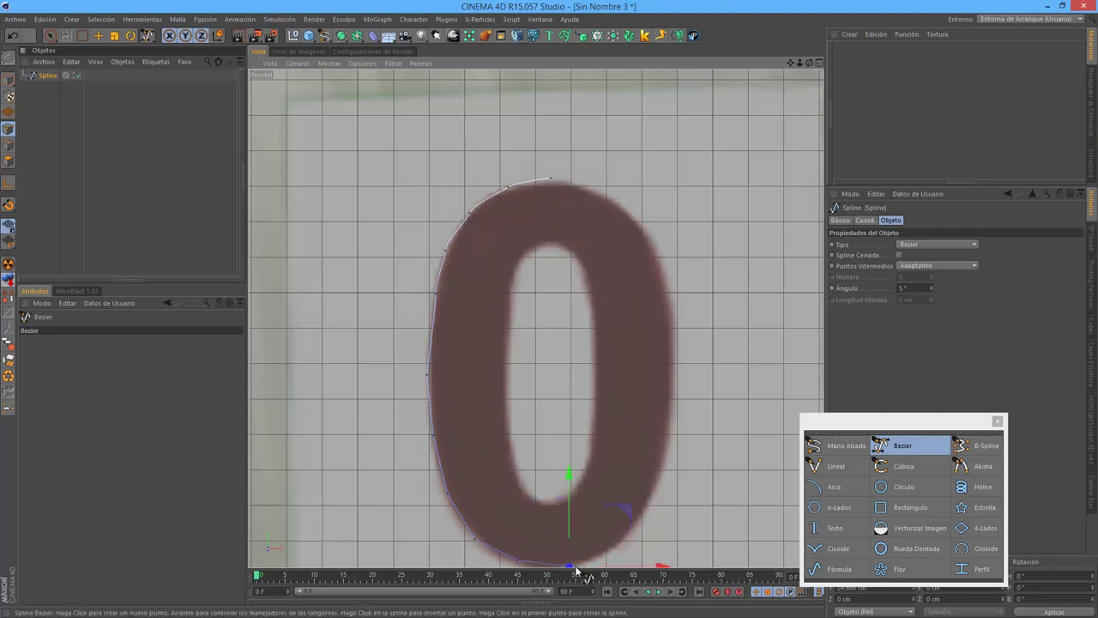
click(613, 549)
click(629, 525)
click(645, 502)
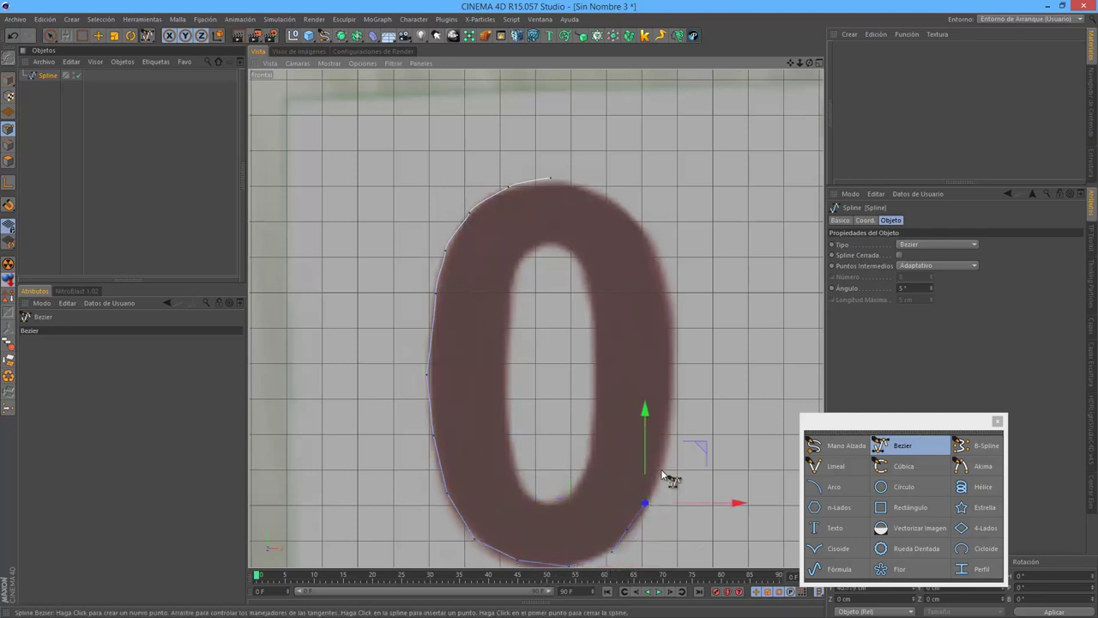
click(662, 461)
click(673, 355)
click(645, 227)
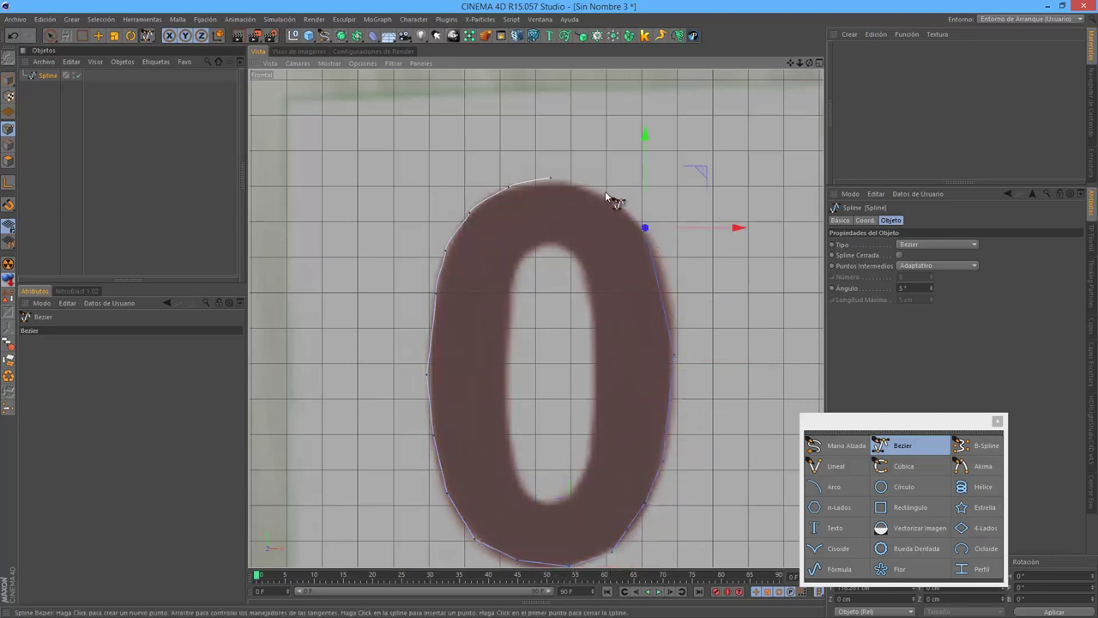
click(606, 192)
click(575, 179)
click(50, 35)
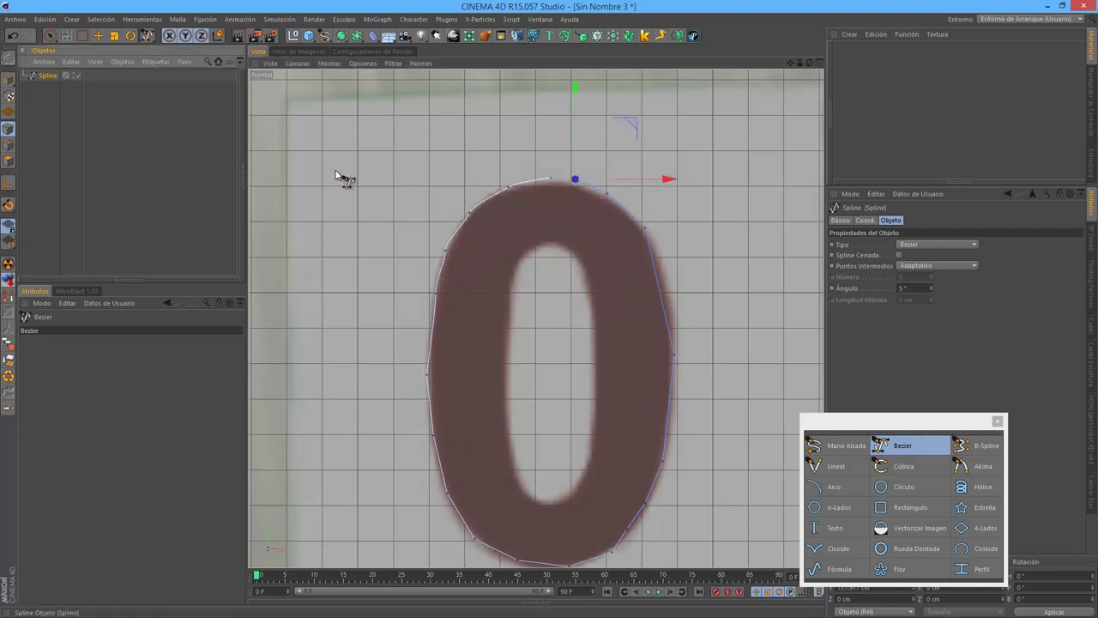
Step: Delete the Bezier spline and start a B-Spline from the top of the 0 down its left side
click(961, 445)
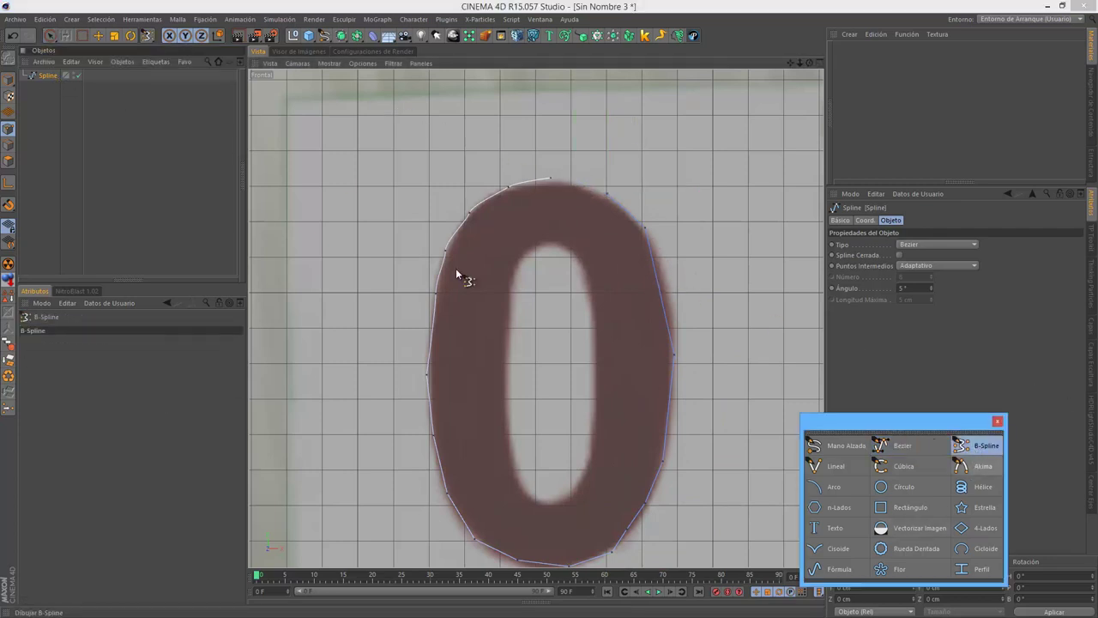
key(Delete)
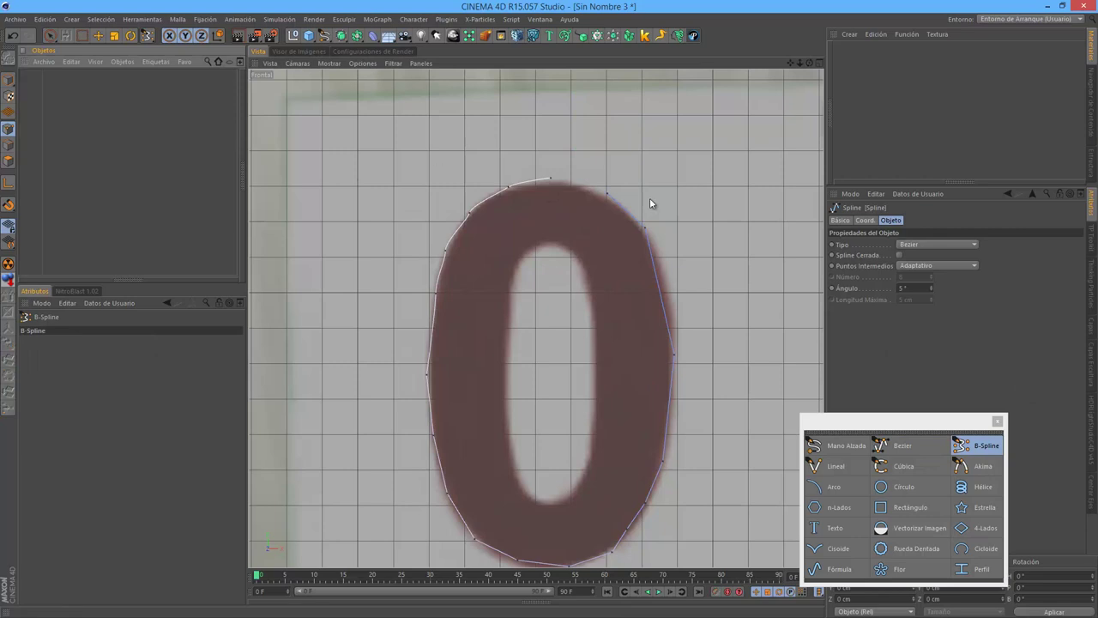
click(546, 179)
click(537, 182)
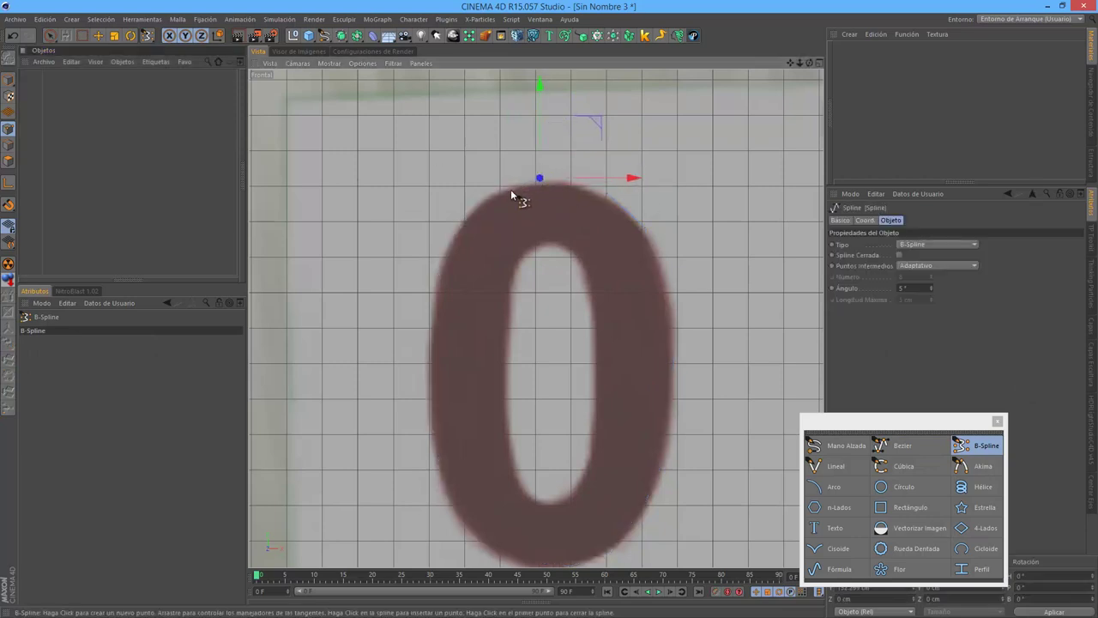
click(466, 223)
click(454, 226)
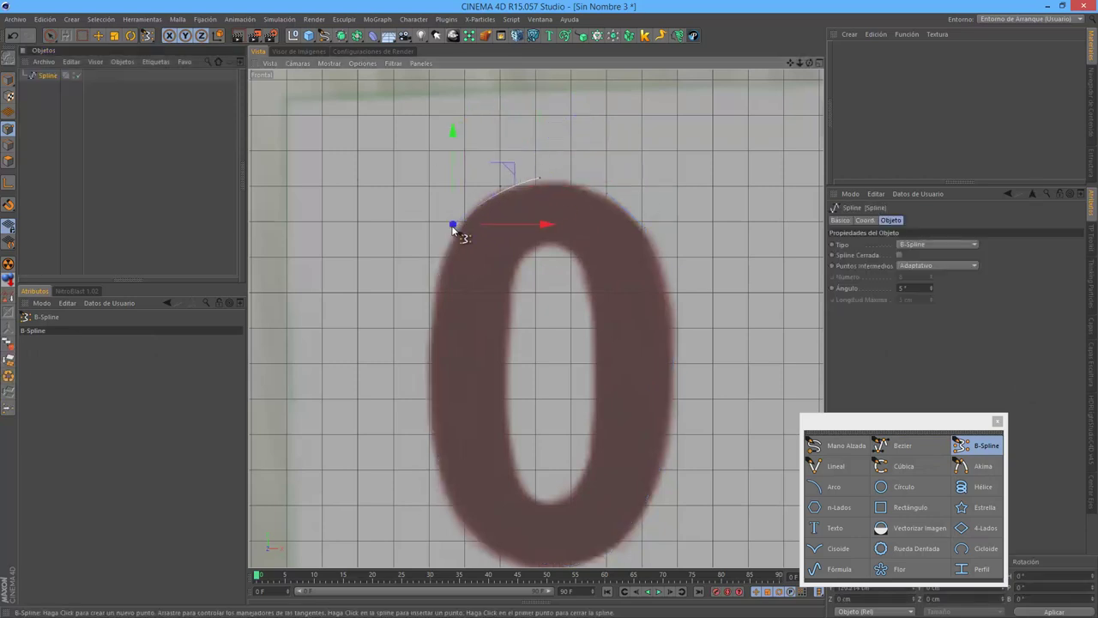
drag(453, 225, 475, 214)
click(451, 247)
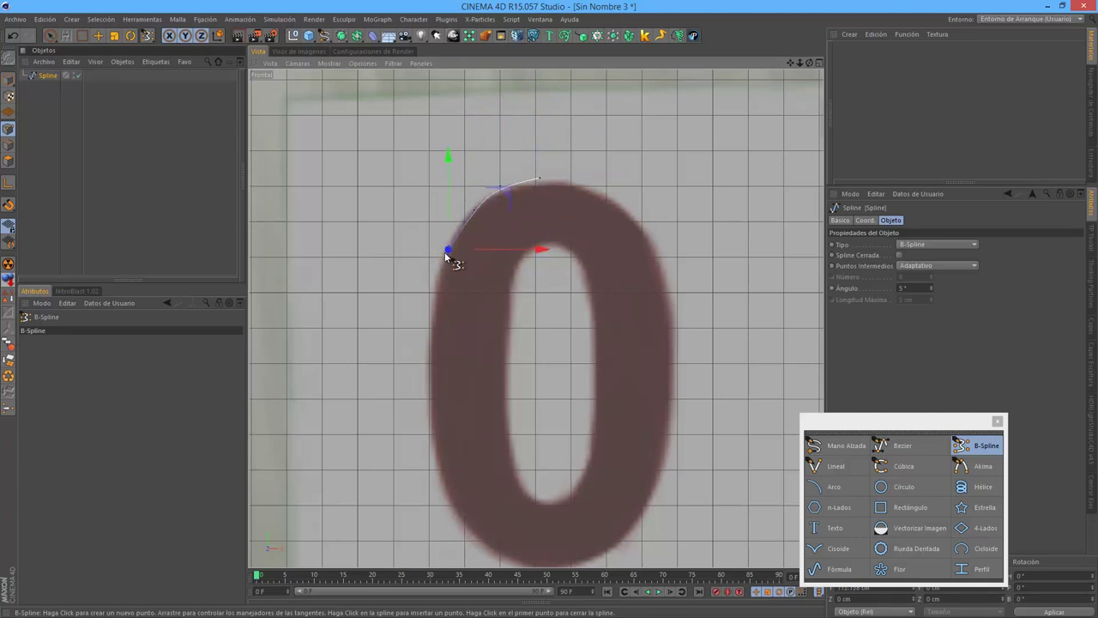
drag(446, 254, 435, 311)
click(432, 334)
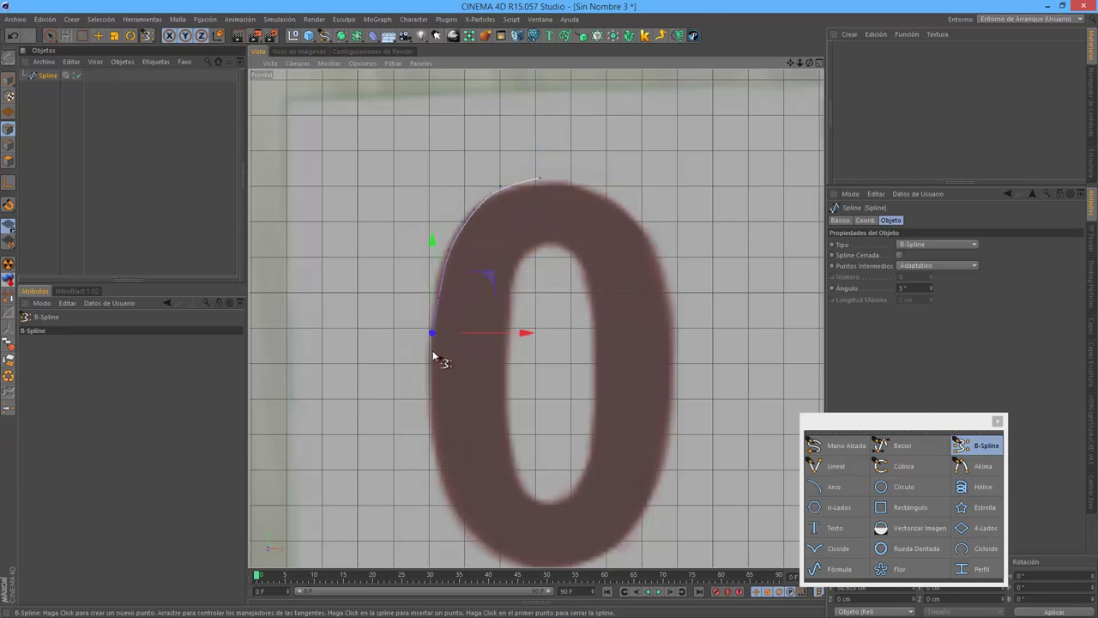
drag(432, 391, 431, 411)
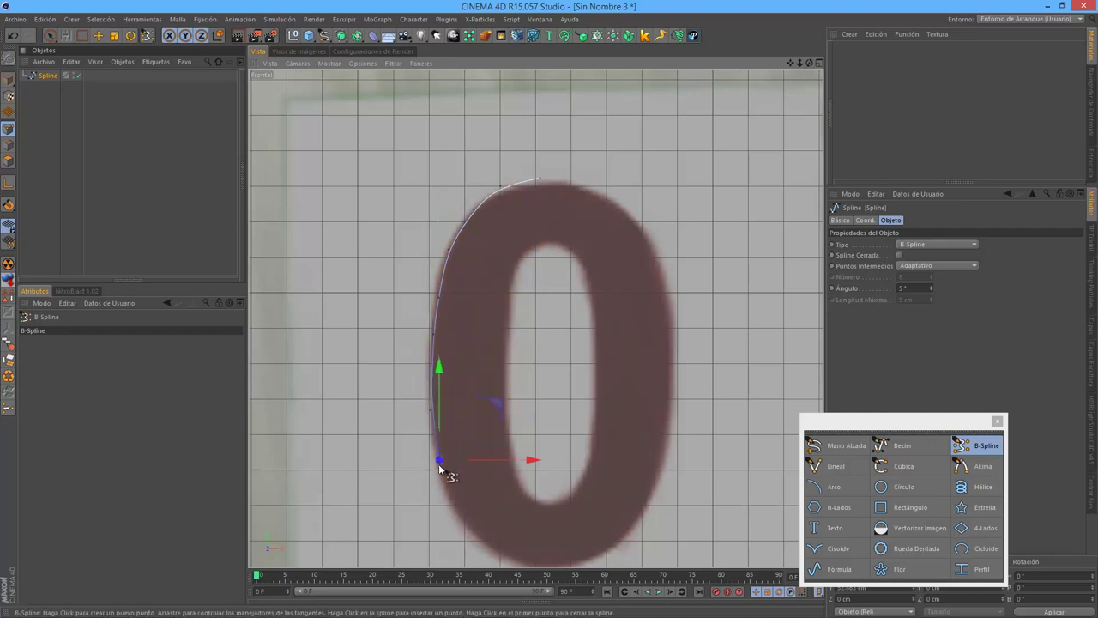
click(439, 466)
drag(454, 507, 473, 533)
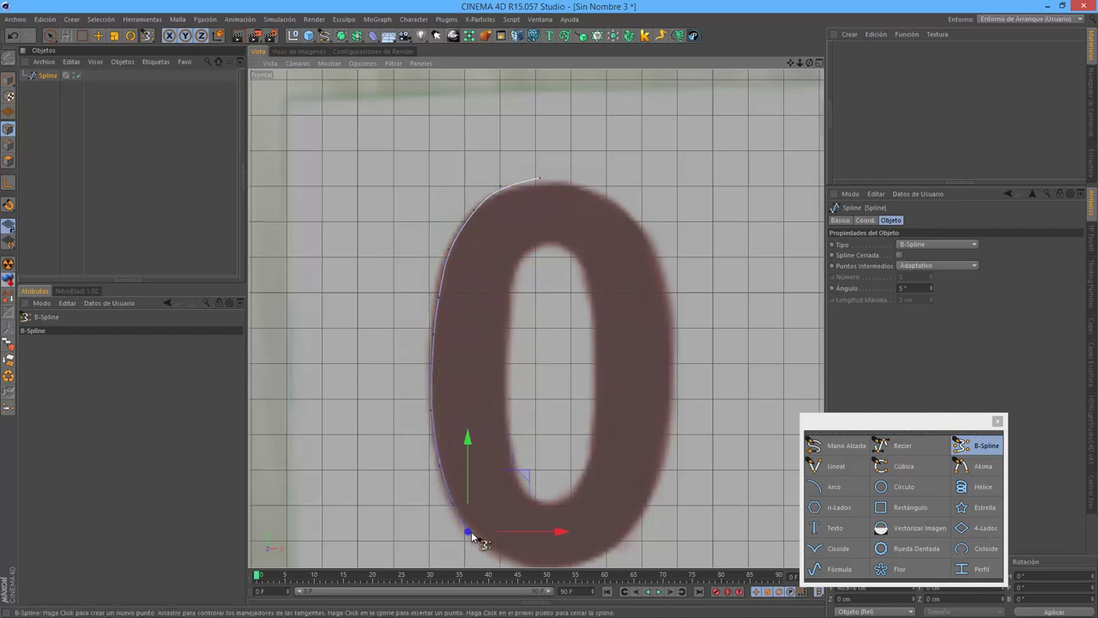
Step: Continue the B-Spline points along the 0's bottom and up its right side
alt+middle_drag(558, 354, 529, 297)
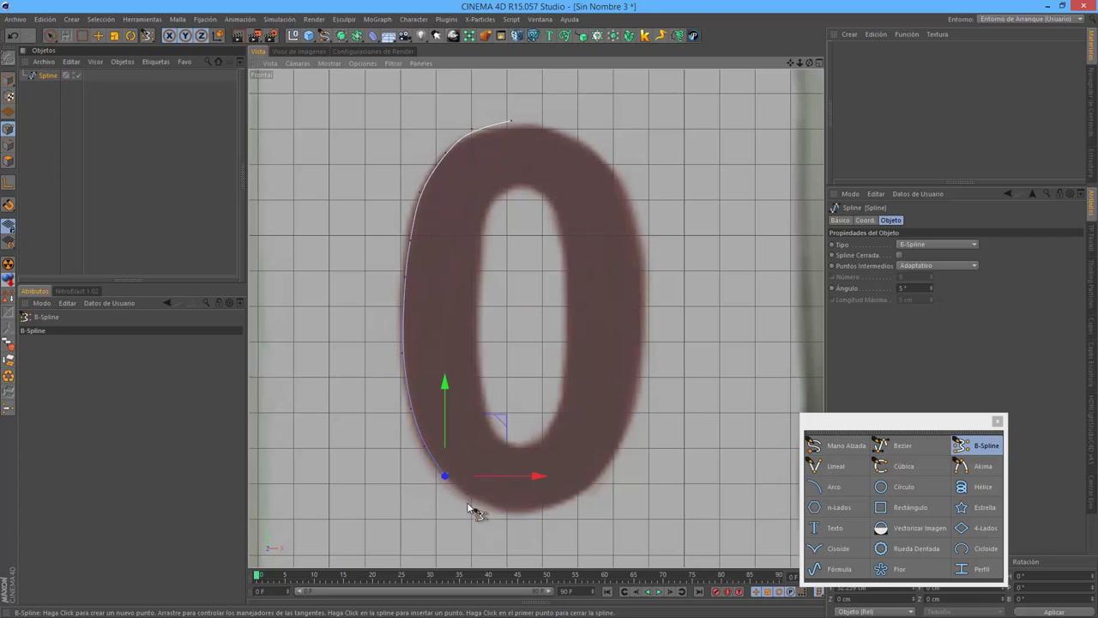
click(471, 497)
click(512, 508)
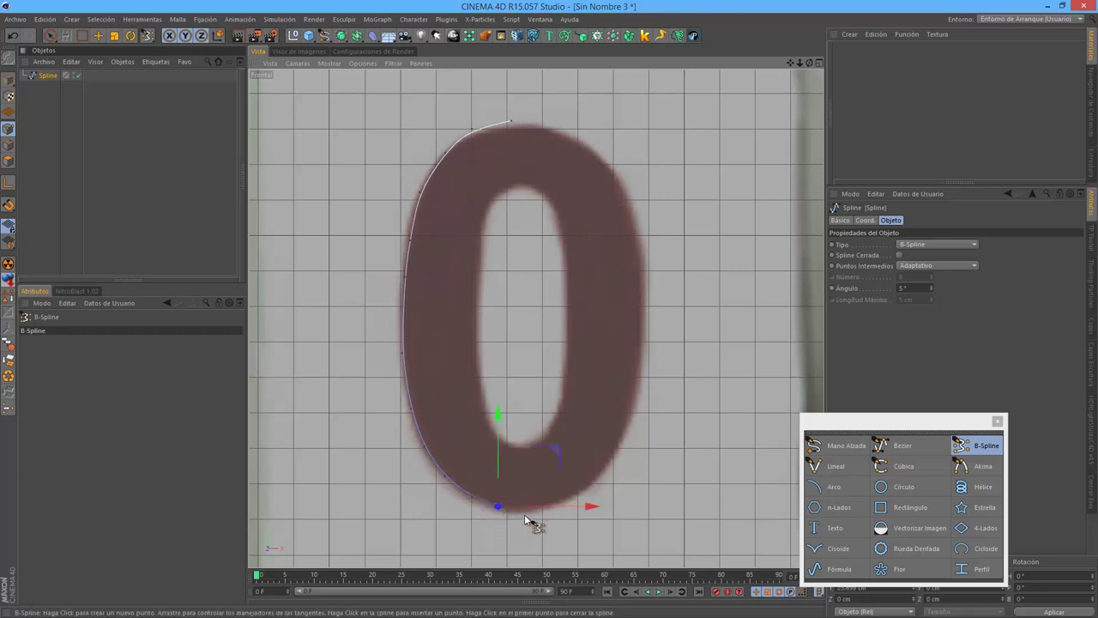
click(561, 502)
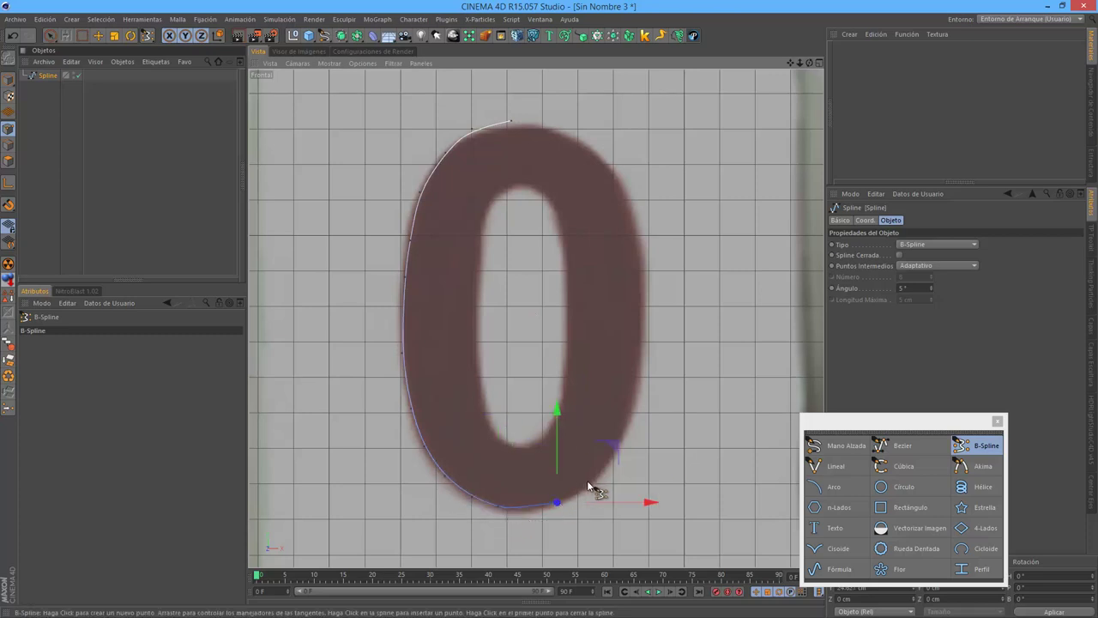
click(600, 469)
drag(621, 449, 625, 437)
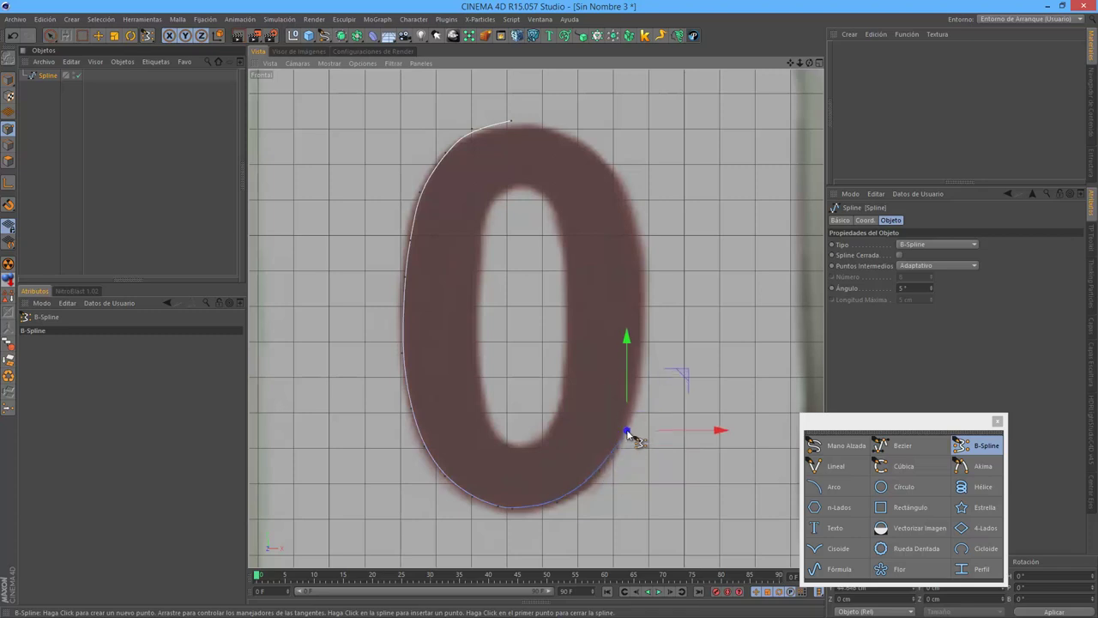
click(635, 396)
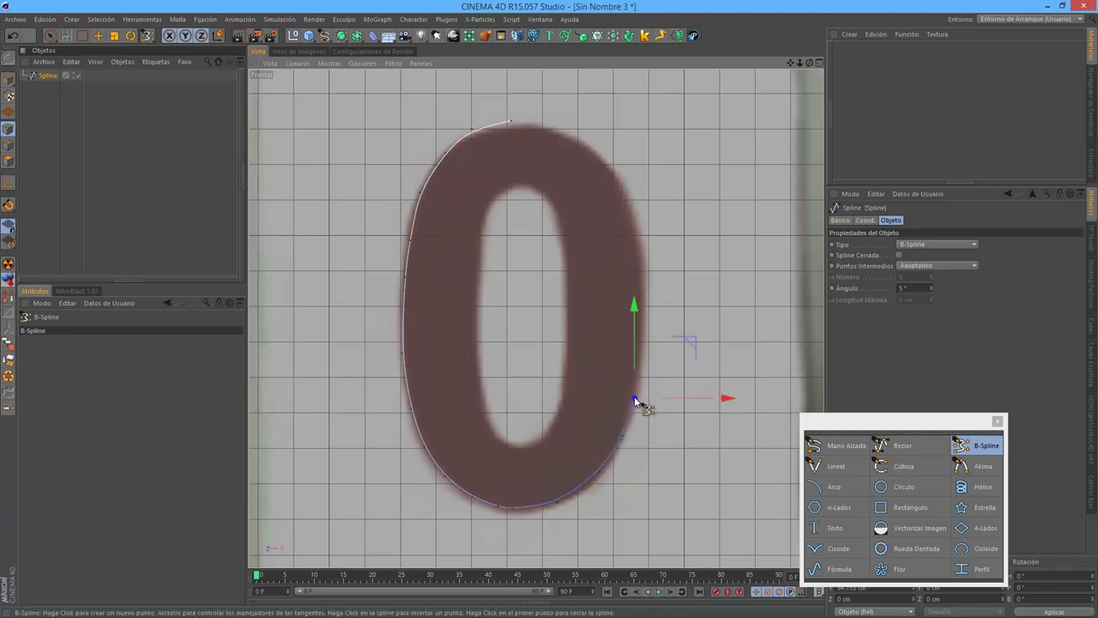
click(644, 346)
scroll(645, 288, up, 2)
scroll(639, 290, up, 2)
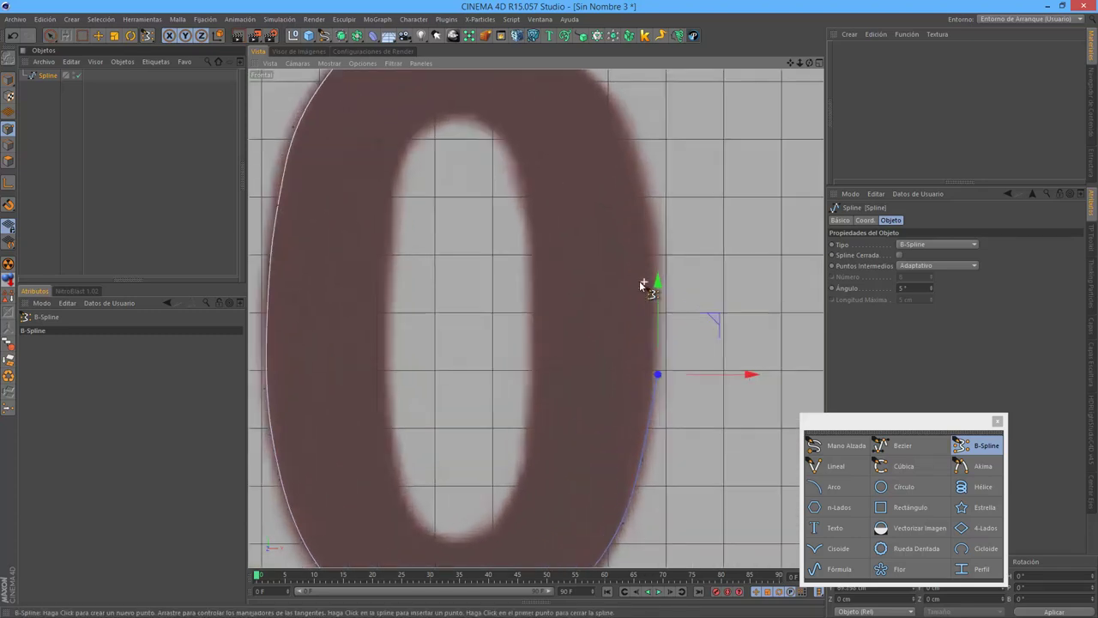
scroll(643, 287, up, 2)
Step: Finish the B-Spline over the top of the 0 and close it at the first point
click(654, 275)
click(645, 151)
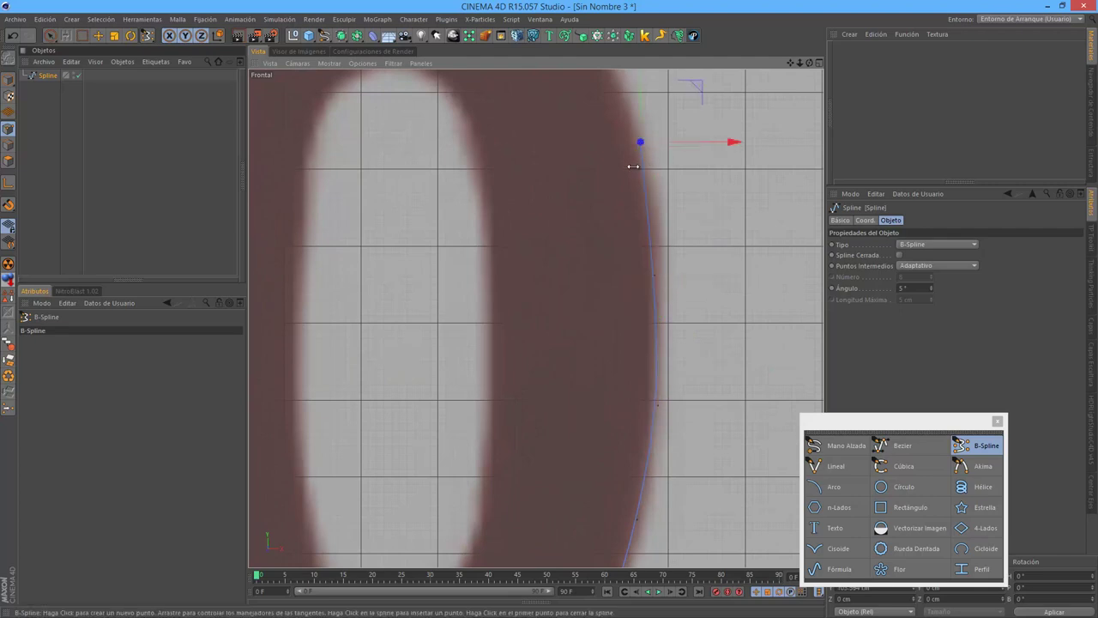
scroll(630, 167, down, 3)
alt+middle_drag(567, 211, 613, 289)
click(620, 213)
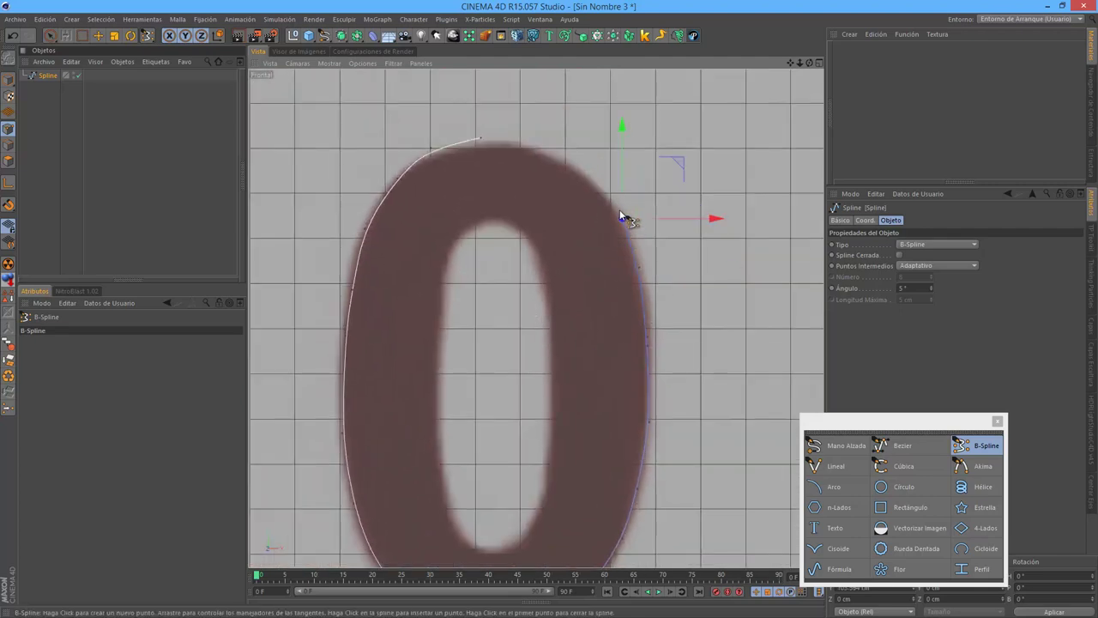
click(590, 178)
click(537, 151)
click(507, 140)
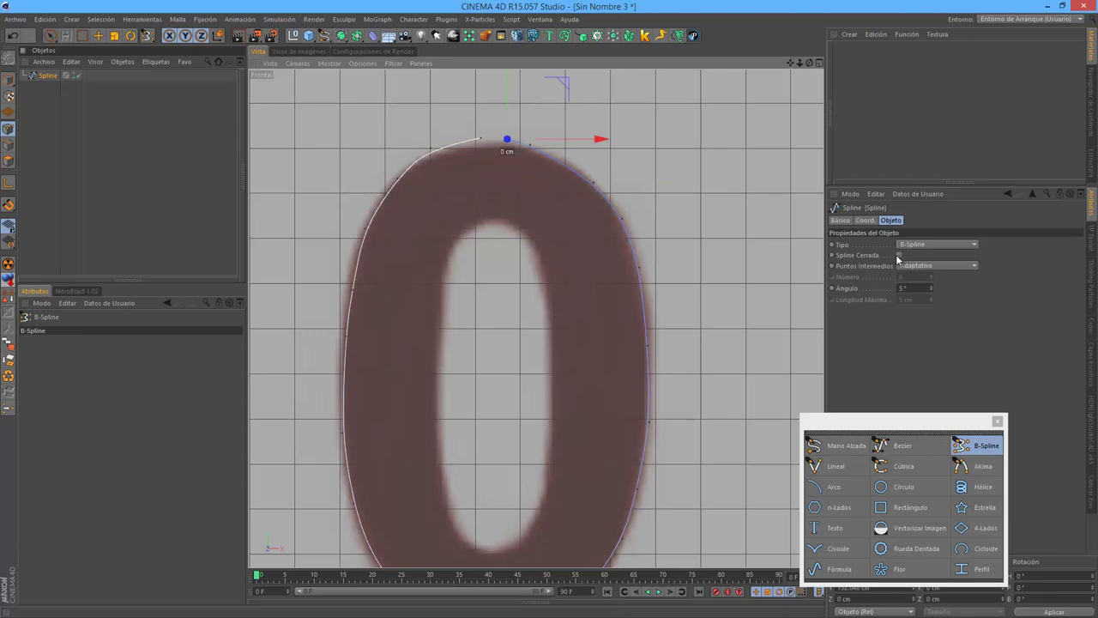
Step: Select the finished B-Spline in the Objects list and delete it
click(176, 163)
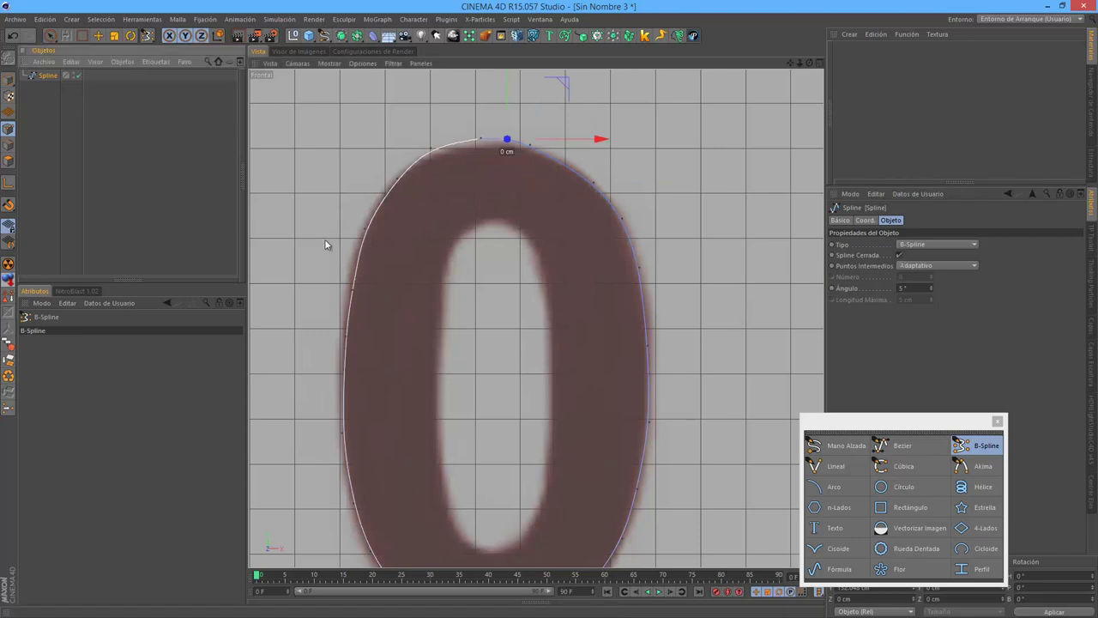
key(space)
scroll(622, 333, down, 2)
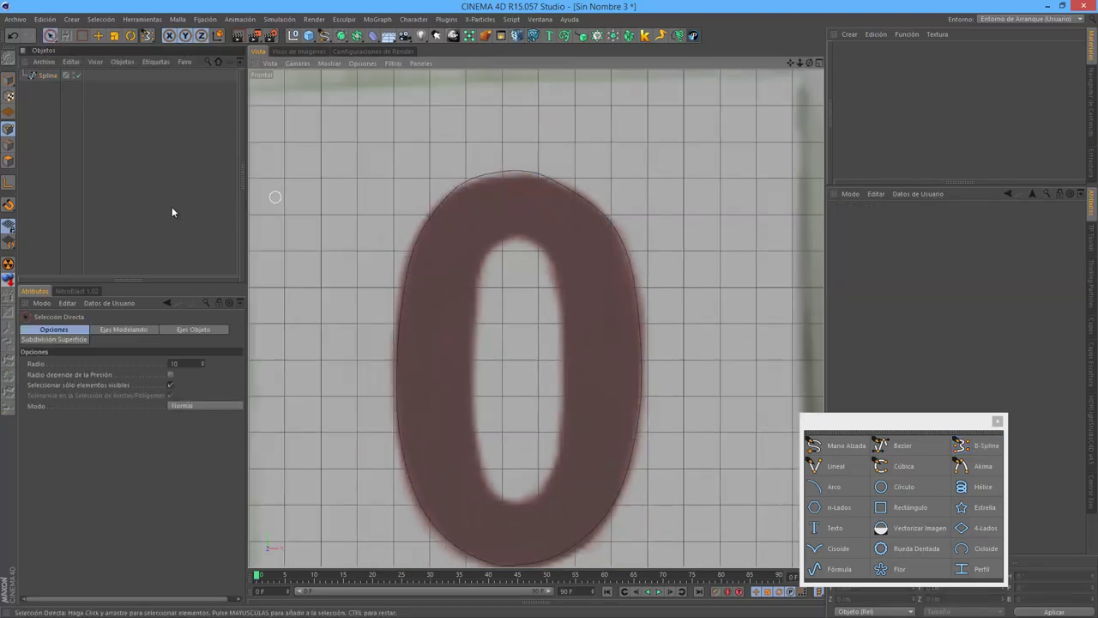
click(44, 76)
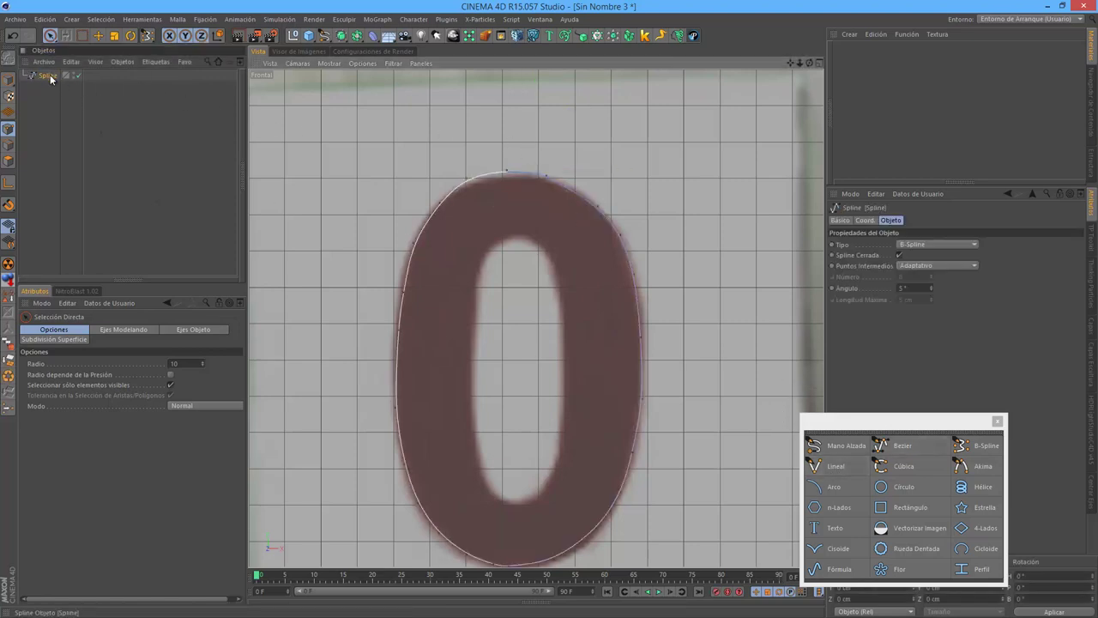
key(Delete)
Step: Draw a Linear spline from the top of the 0 down its left side
click(815, 466)
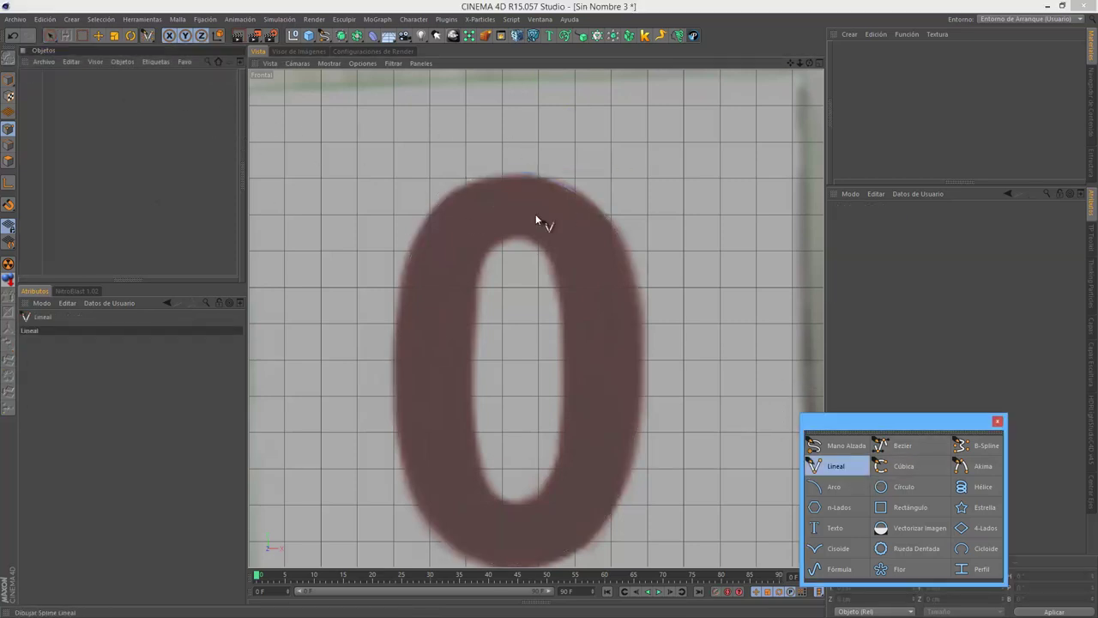
click(518, 175)
click(481, 181)
click(442, 199)
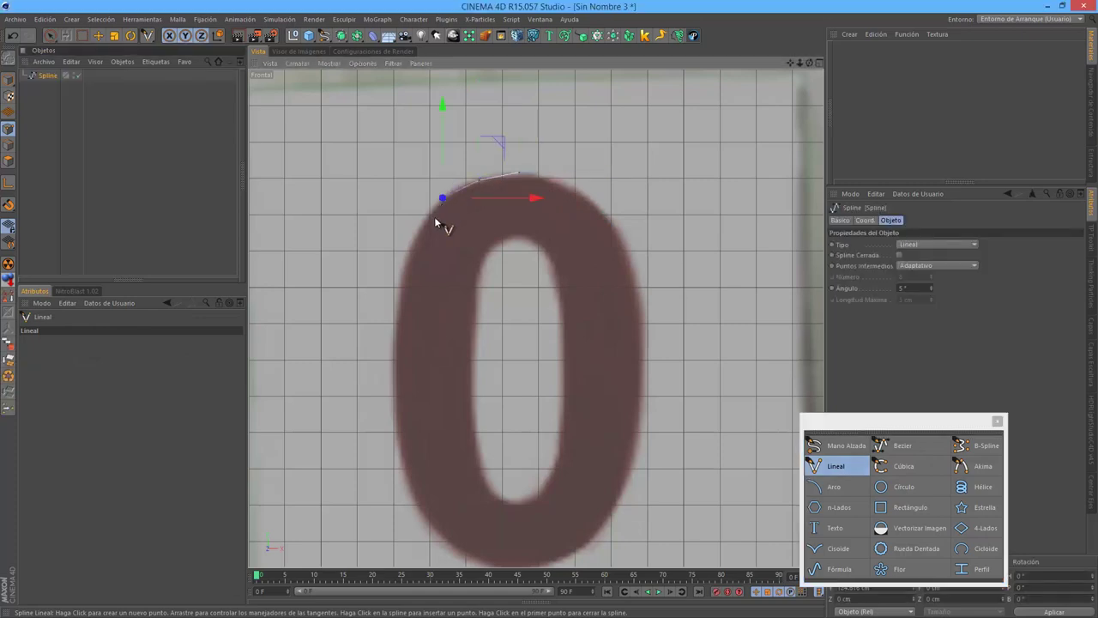
click(434, 222)
click(392, 368)
click(390, 434)
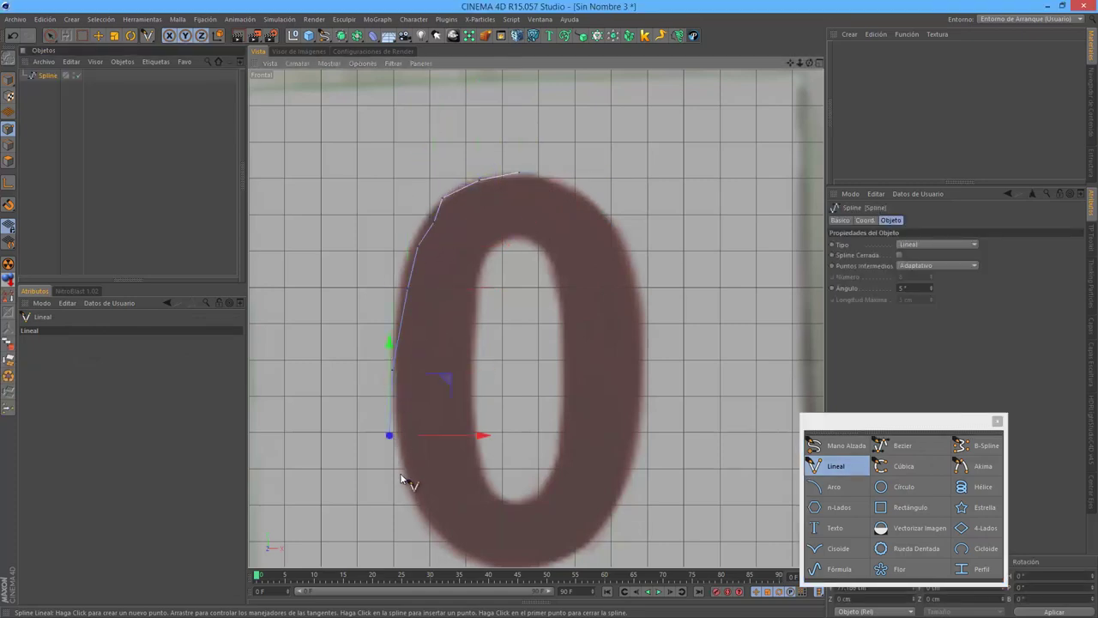
click(403, 478)
click(419, 501)
Step: Add linear points along the 0's bottom and right side, then delete the spline
click(448, 521)
click(594, 539)
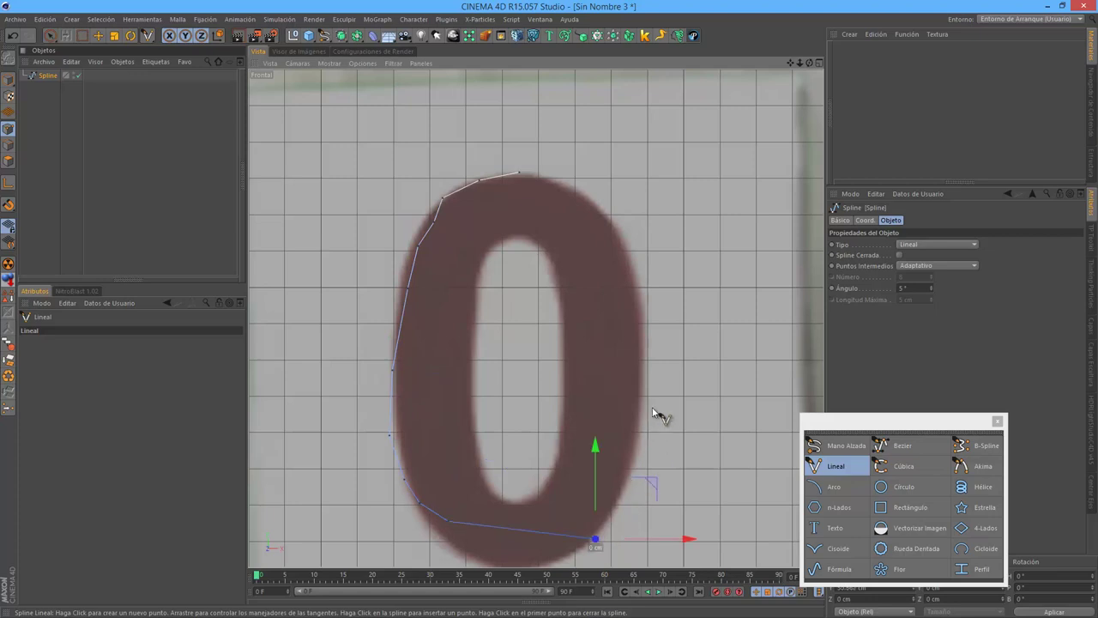
click(652, 407)
click(637, 296)
click(619, 234)
click(687, 141)
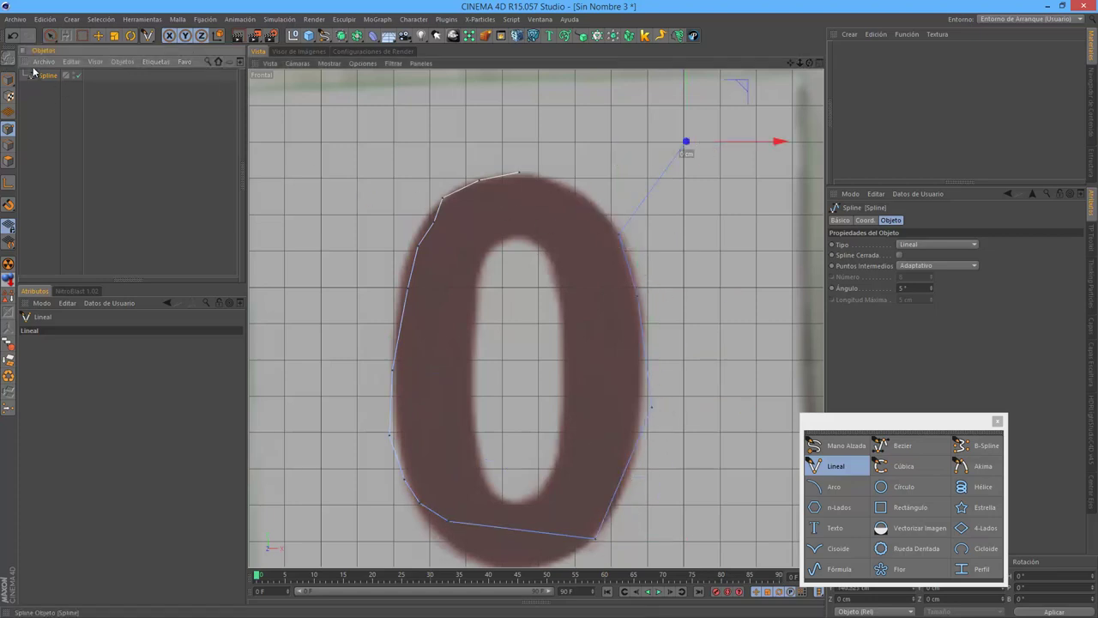
key(Delete)
click(914, 468)
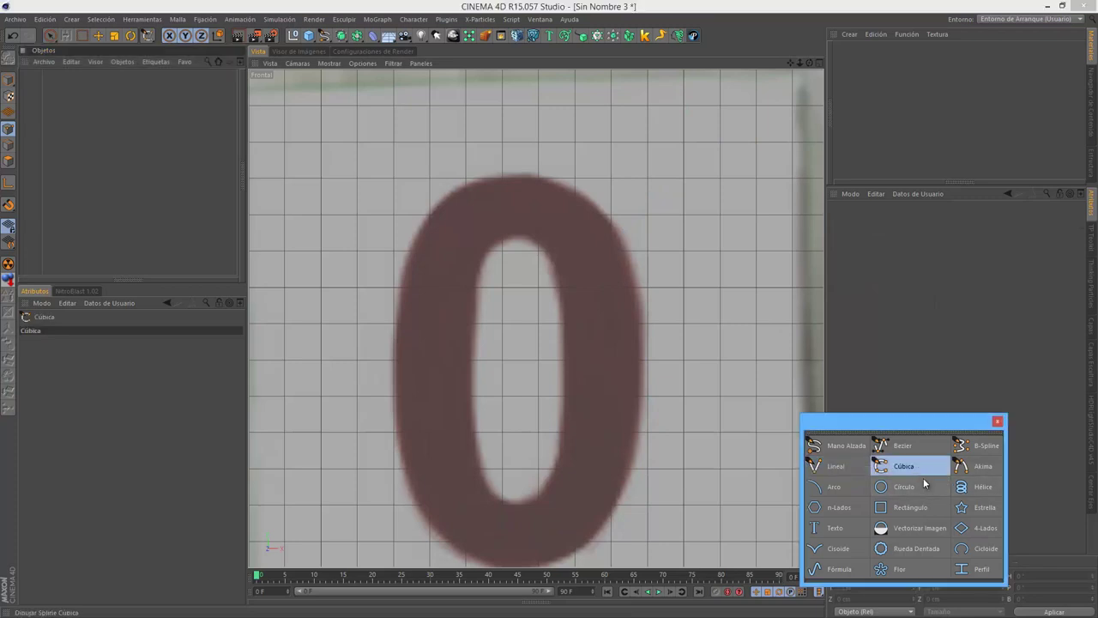
click(515, 179)
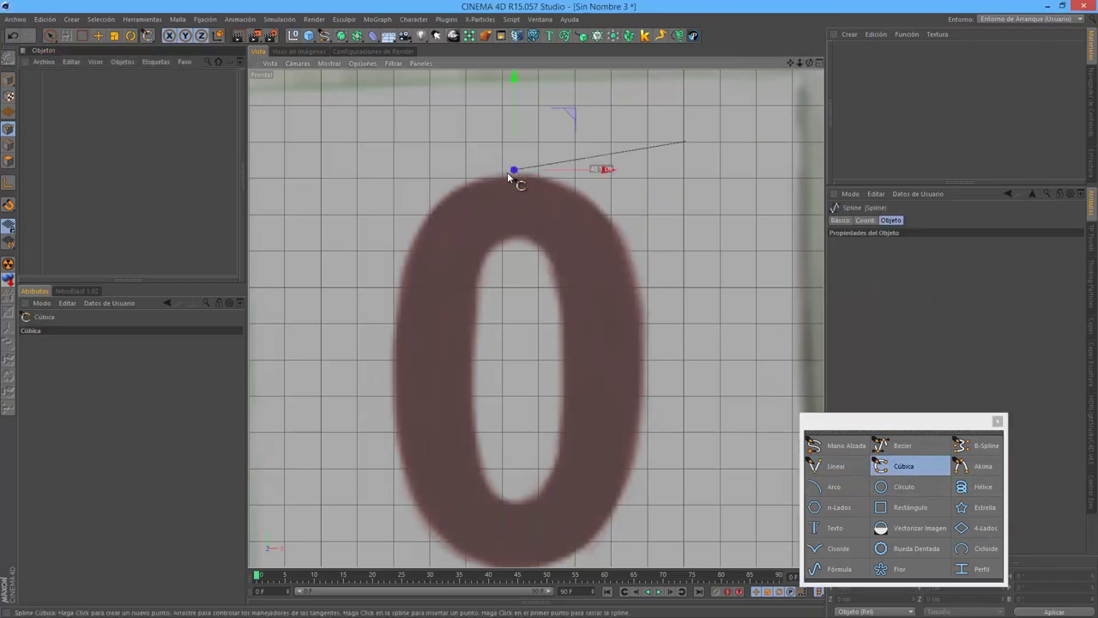
mouse_move(438, 195)
mouse_down()
mouse_move(462, 192)
mouse_move(410, 239)
mouse_up()
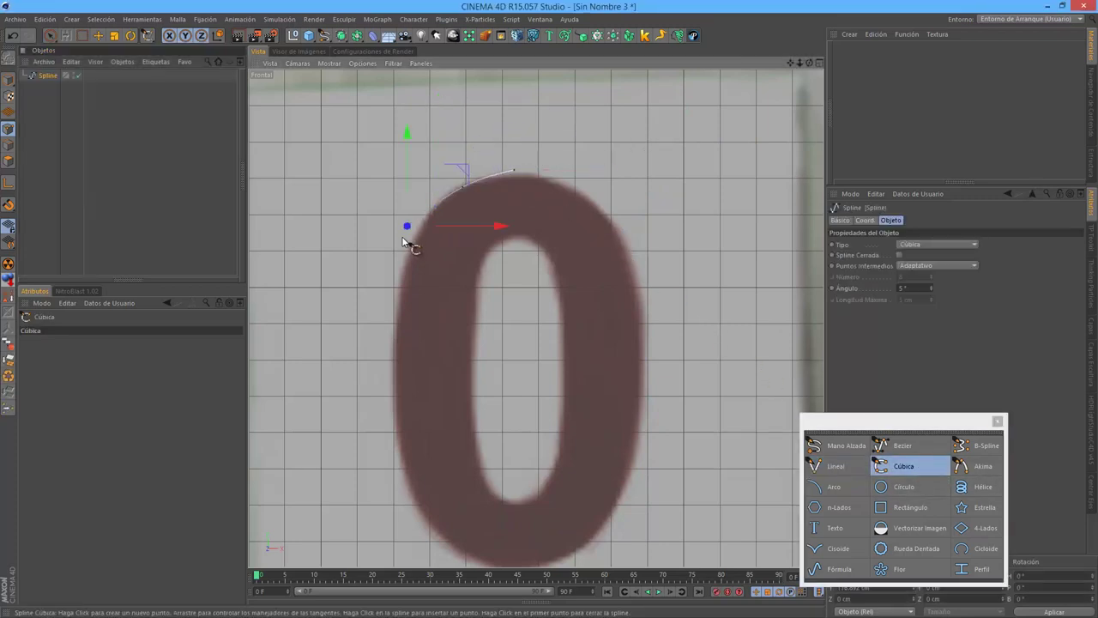
click(394, 335)
mouse_move(390, 448)
mouse_down()
mouse_move(456, 555)
mouse_move(562, 567)
mouse_move(523, 573)
mouse_up()
click(594, 540)
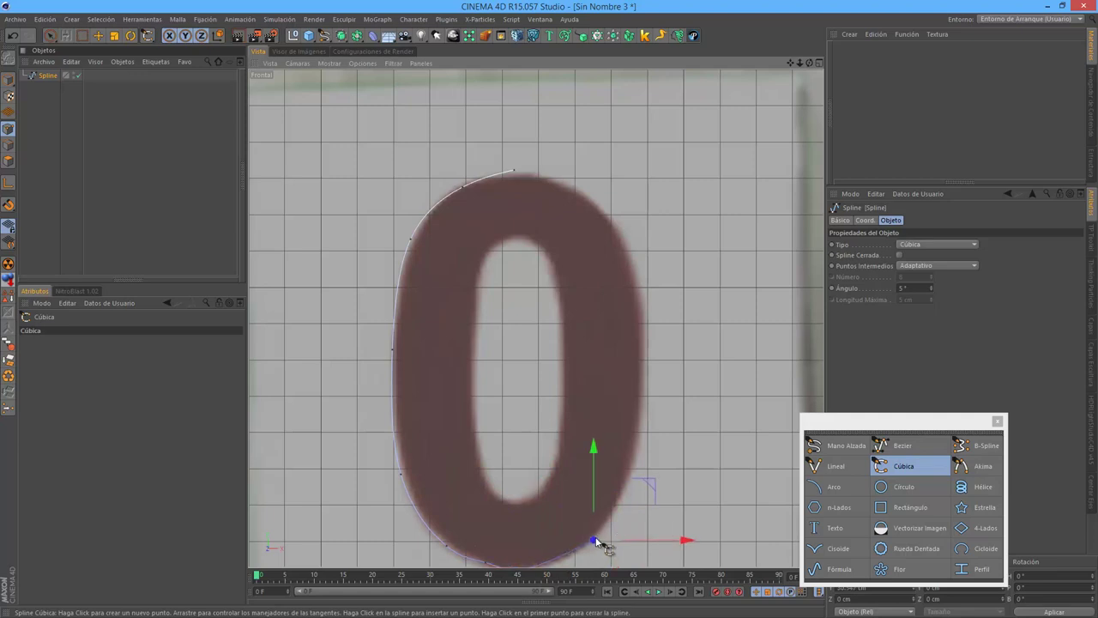
click(622, 485)
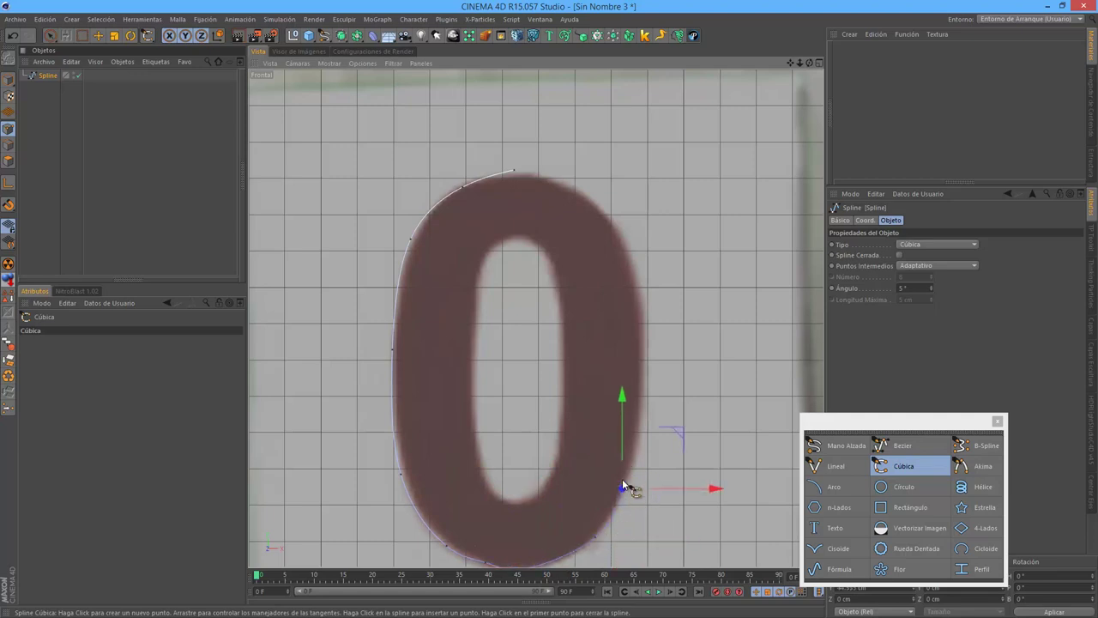
click(640, 416)
click(637, 302)
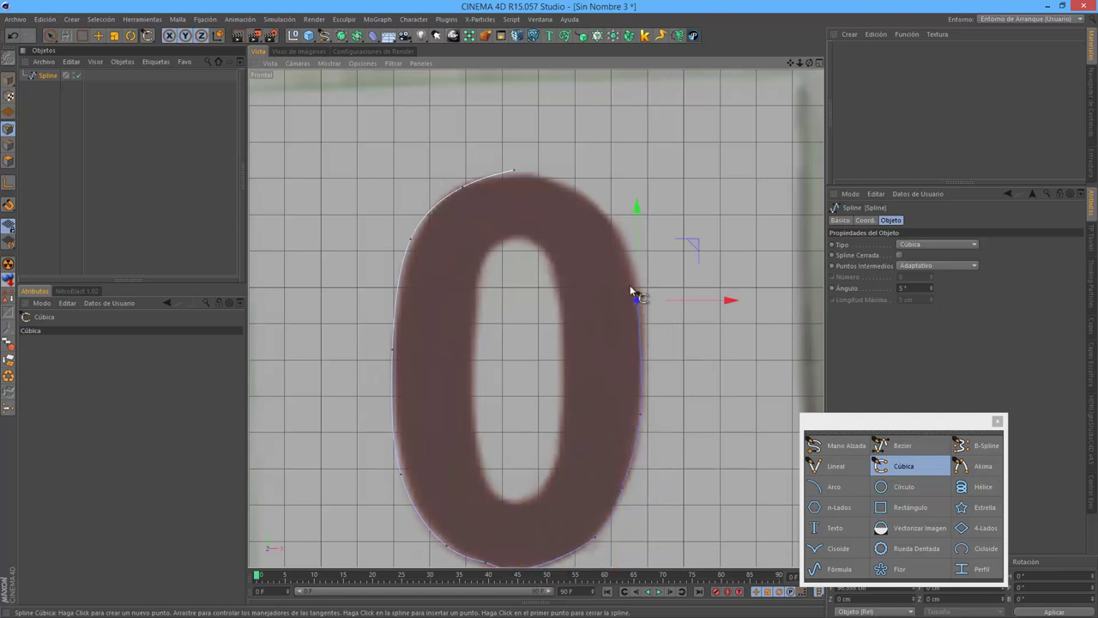
click(625, 256)
click(603, 212)
click(564, 181)
click(525, 173)
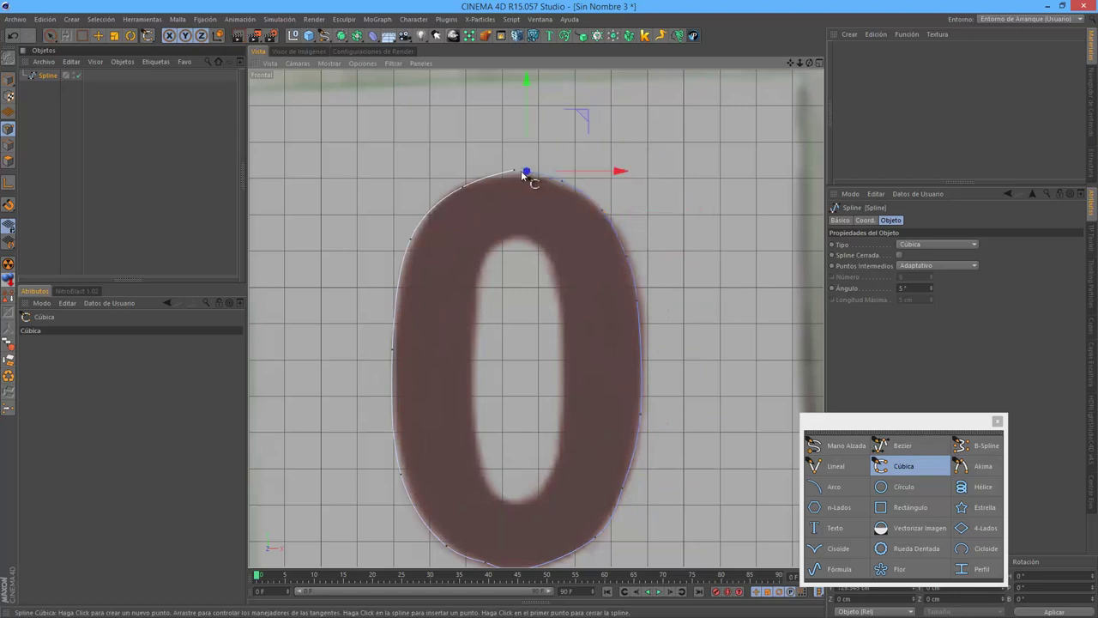
click(899, 255)
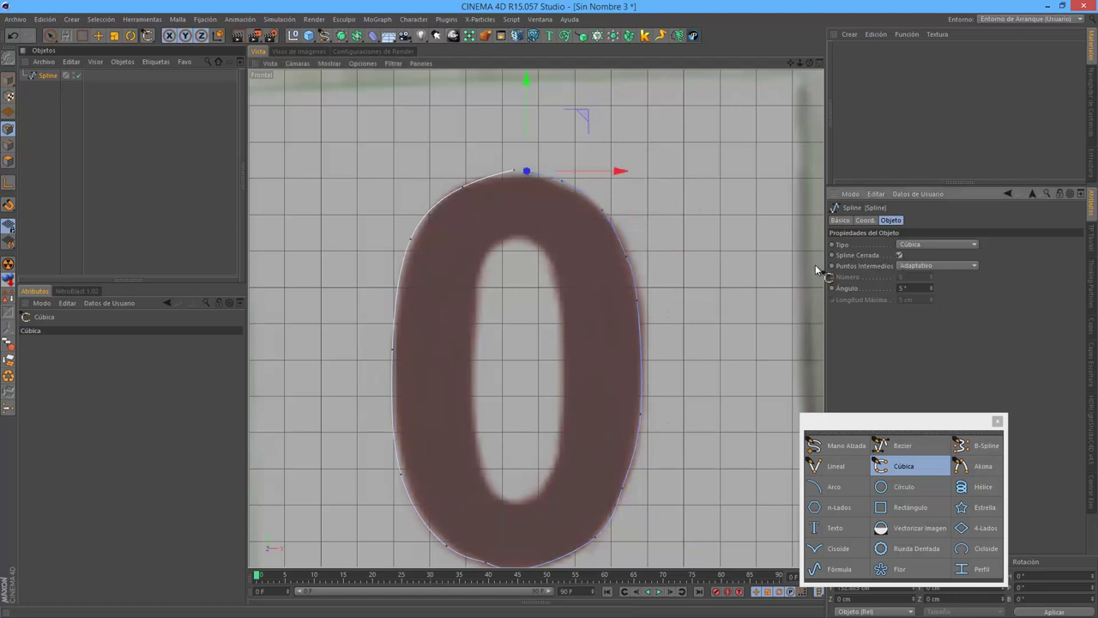
scroll(587, 281, down, 2)
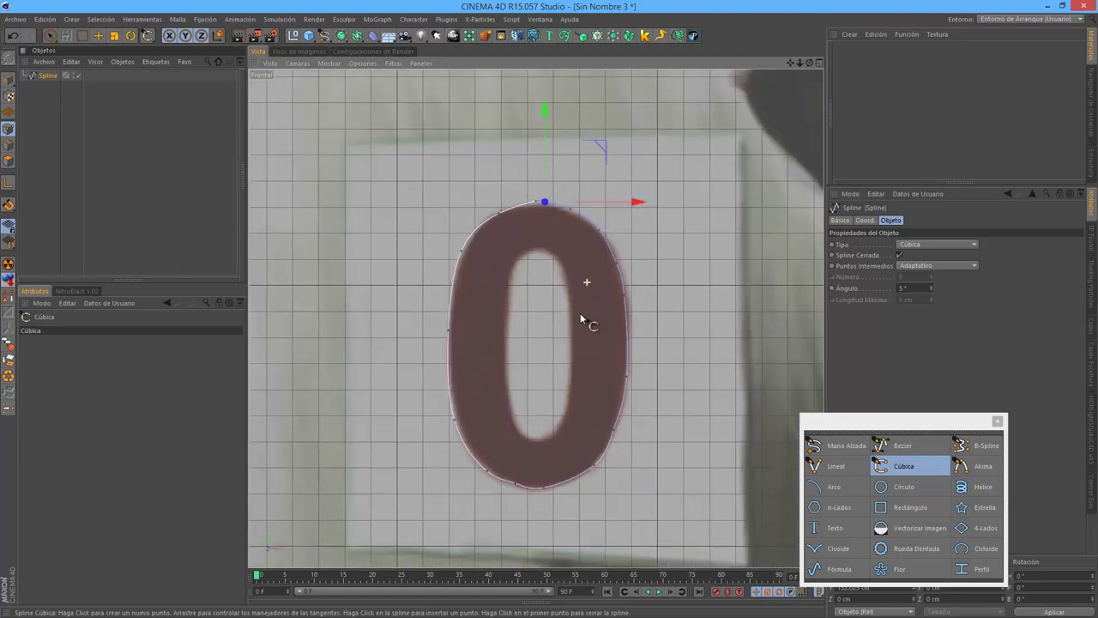
scroll(581, 316, up, 3)
scroll(564, 324, down, 1)
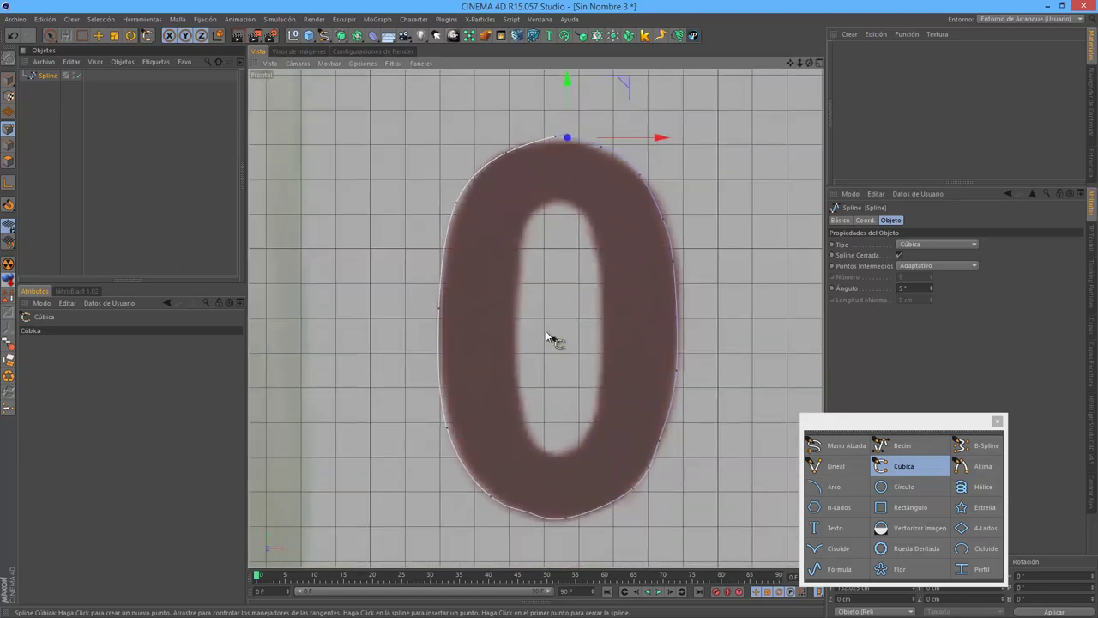
alt+middle_drag(552, 337, 613, 335)
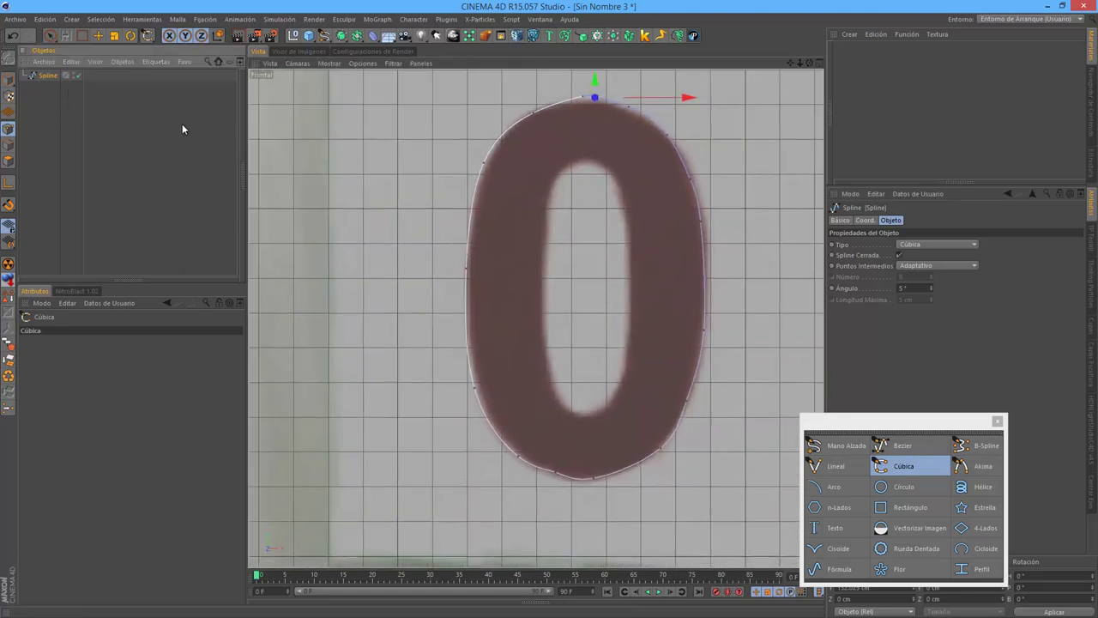
key(Delete)
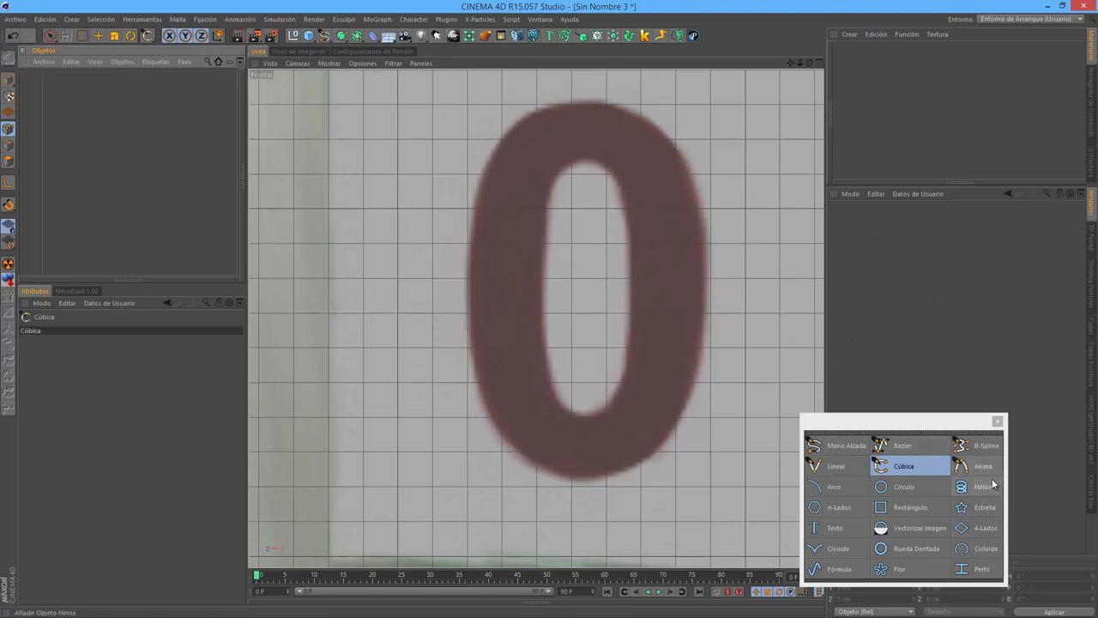
Step: Try a first Akima spline on the 0, then undo it
click(982, 466)
click(551, 474)
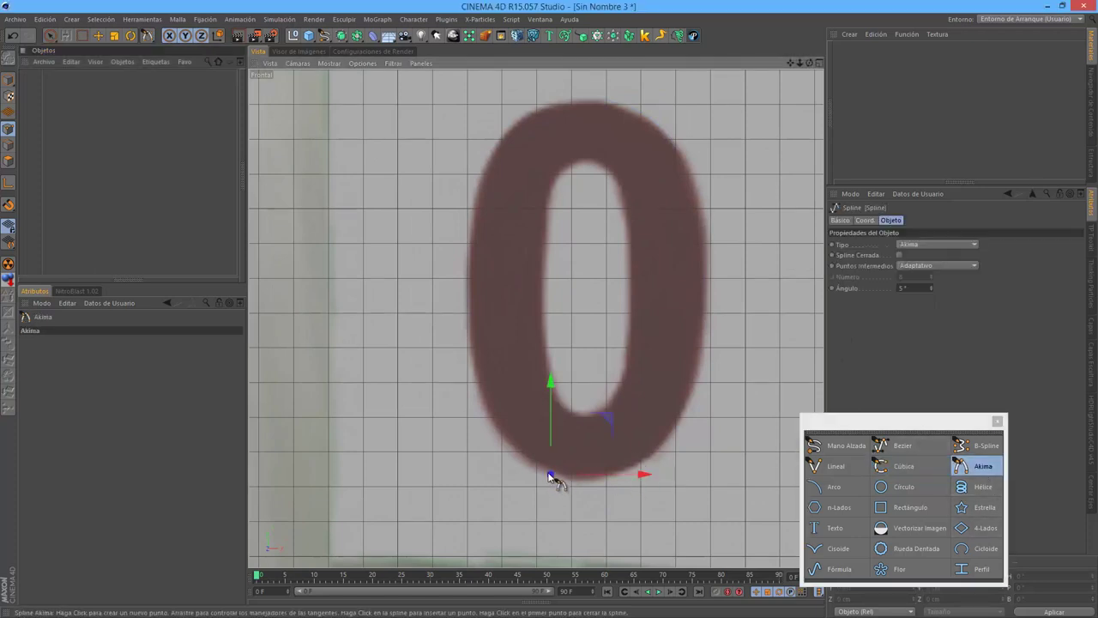
click(459, 261)
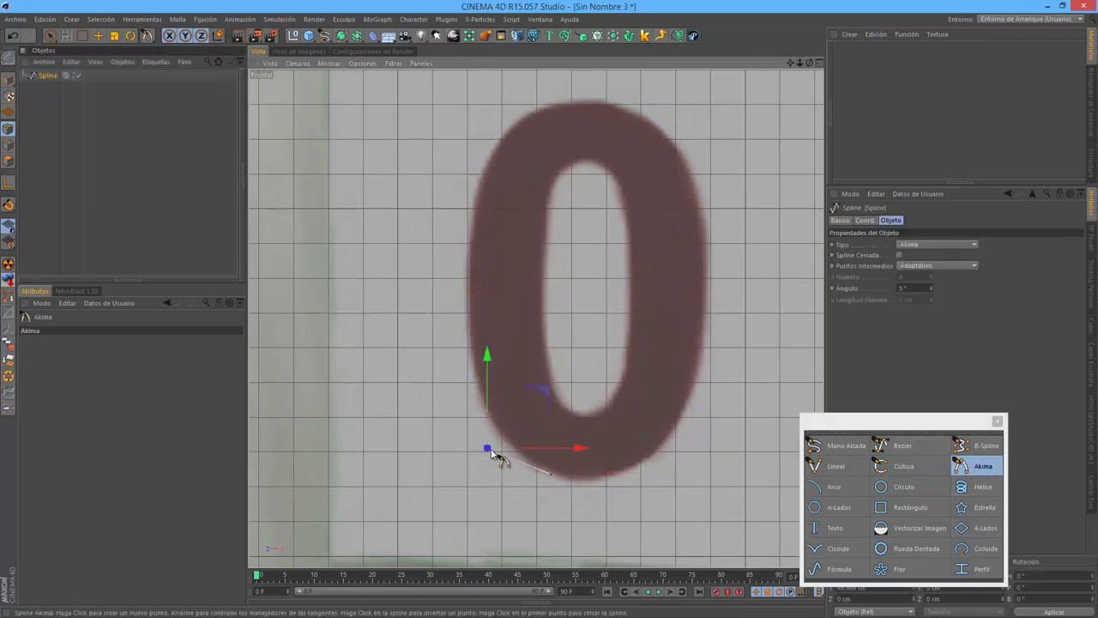
click(466, 395)
click(474, 253)
drag(475, 255, 478, 183)
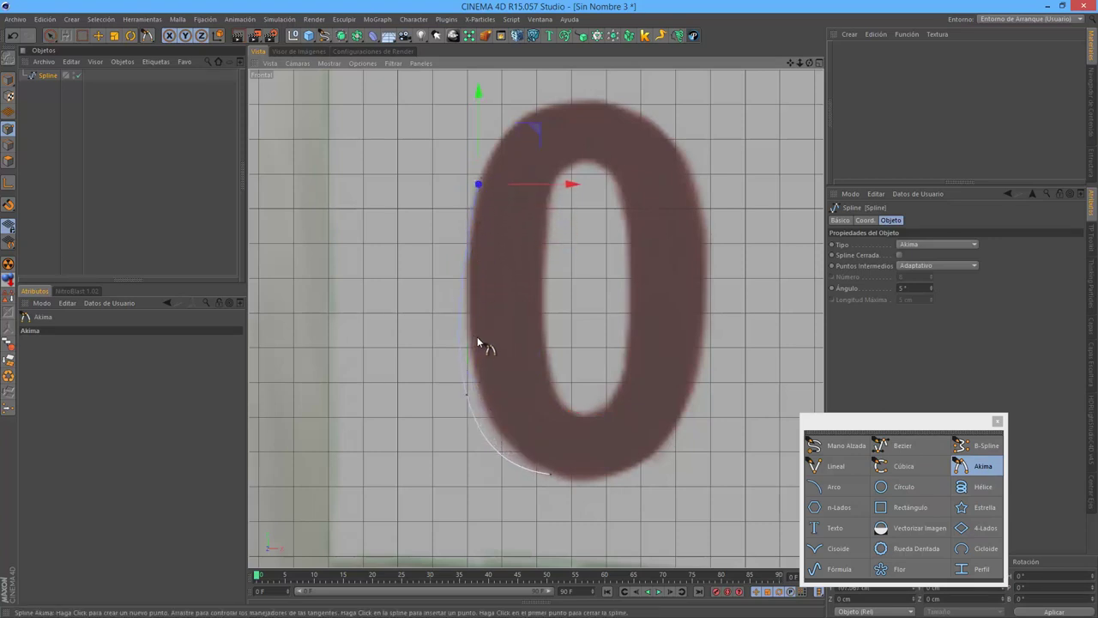
key(ctrl+z)
key(ctrl+z)
key(ctrl+z)
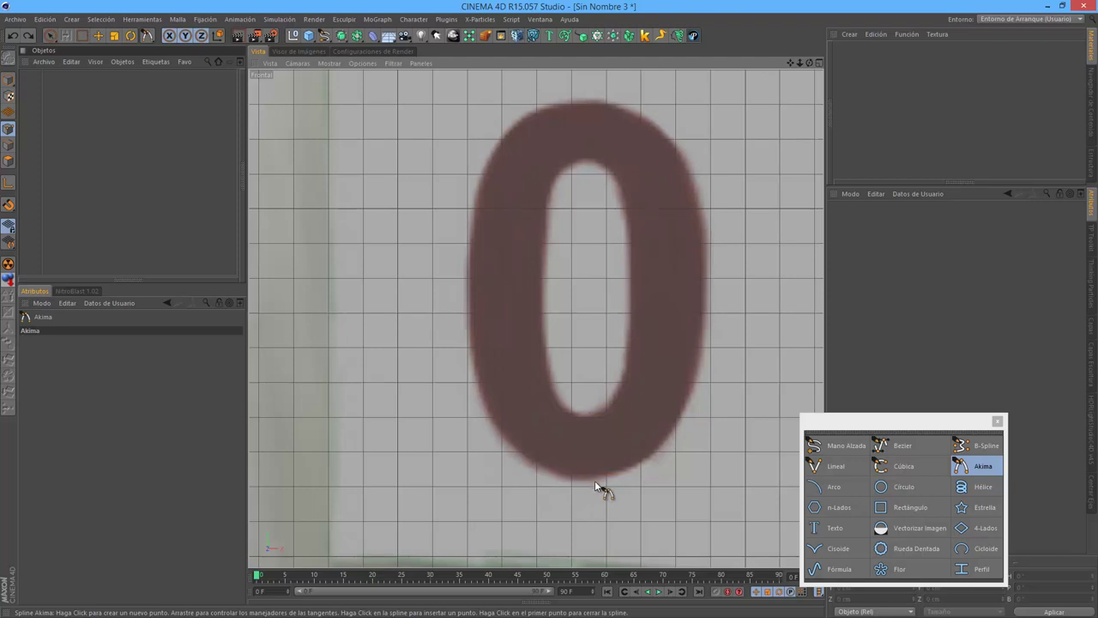
Step: Trace a new Akima spline from the bottom of the 0 up its left side to the top
click(589, 482)
click(470, 294)
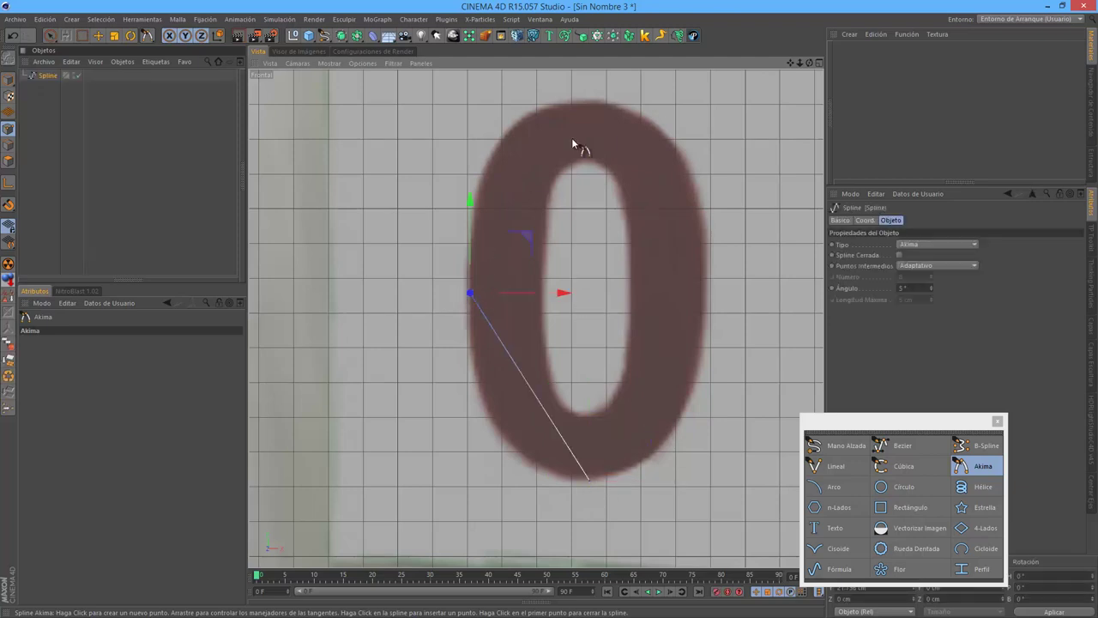
click(575, 105)
drag(575, 104, 582, 102)
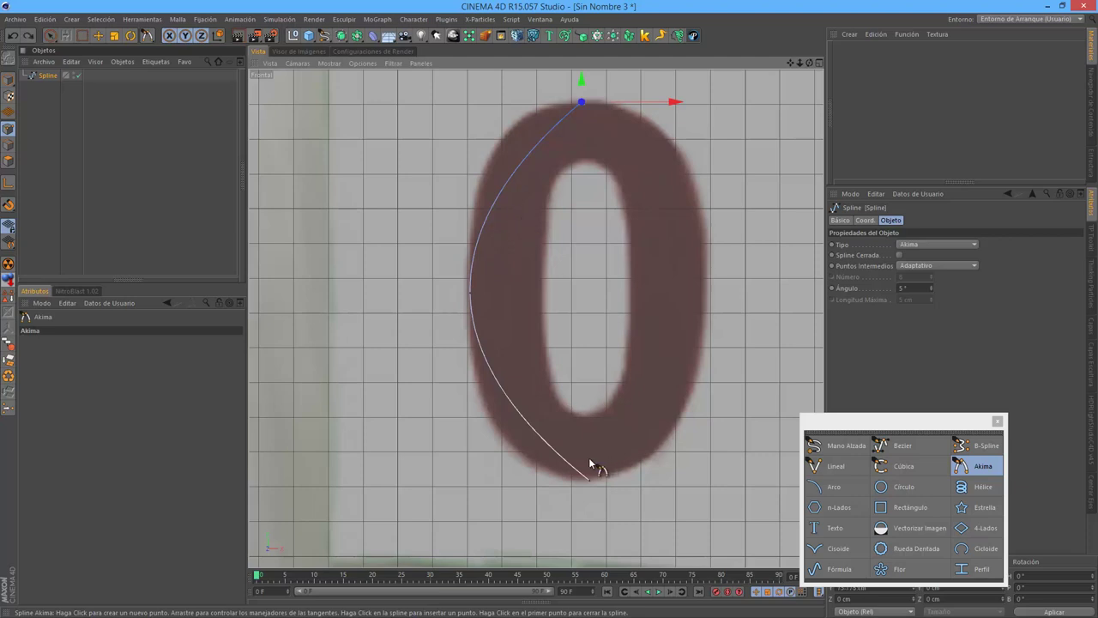
click(589, 479)
click(515, 448)
click(473, 380)
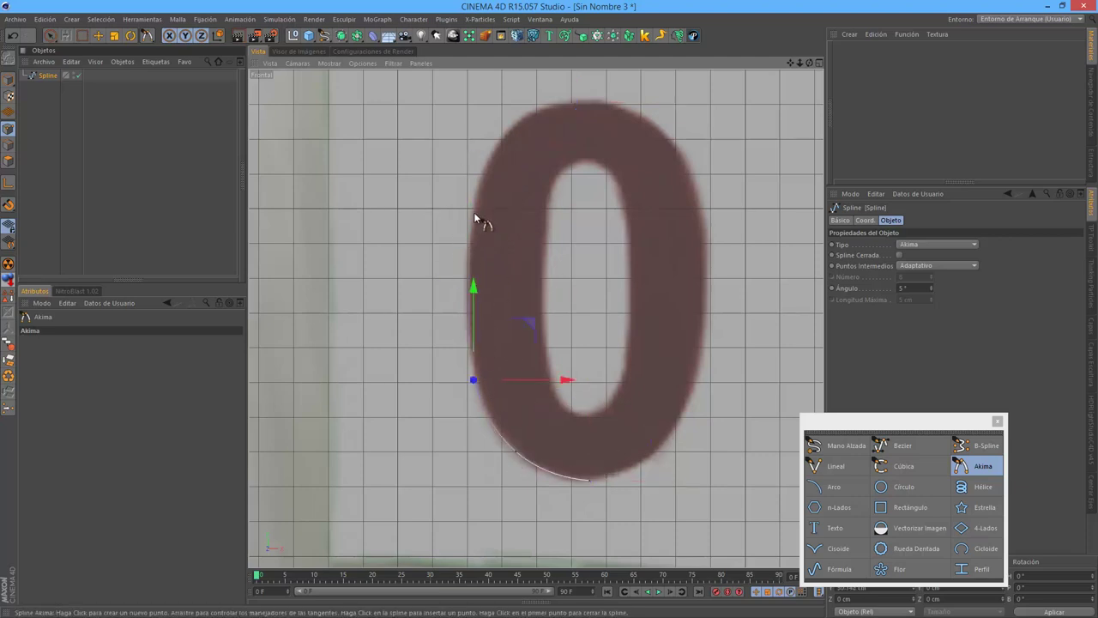
click(475, 208)
click(512, 122)
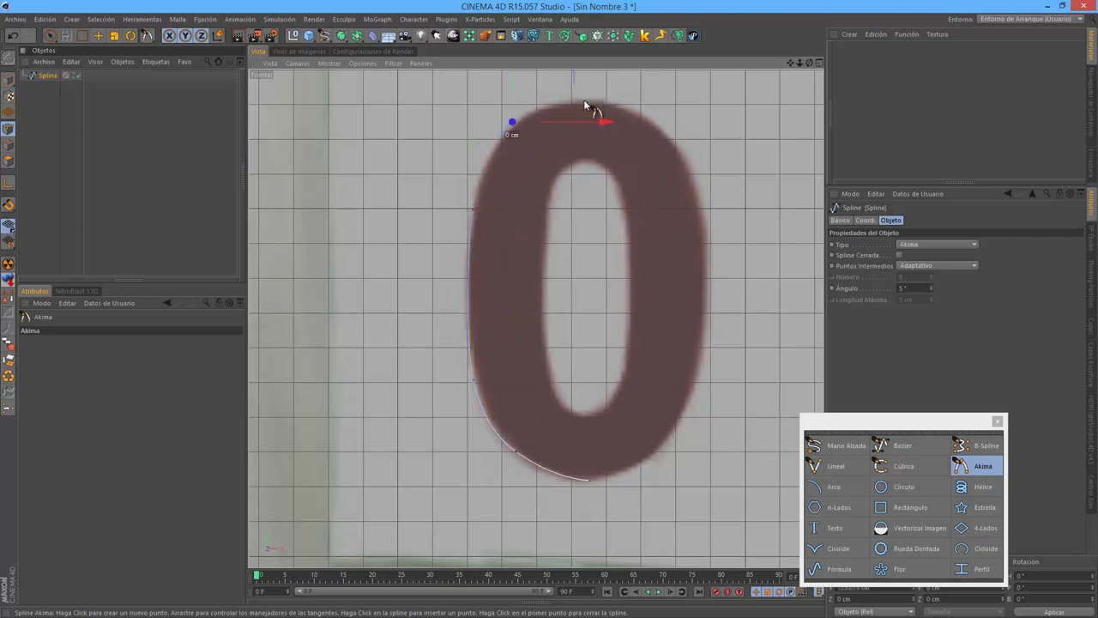
click(584, 100)
Step: Add Akima points down the 0's right side and set the spline to closed
click(661, 131)
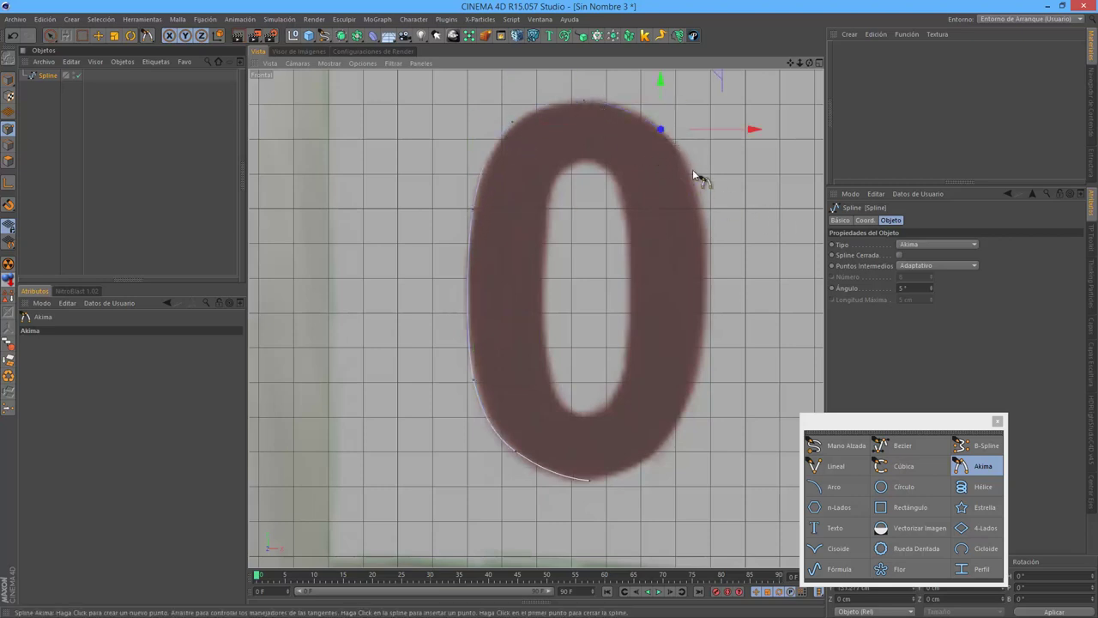
click(699, 194)
click(709, 286)
click(703, 366)
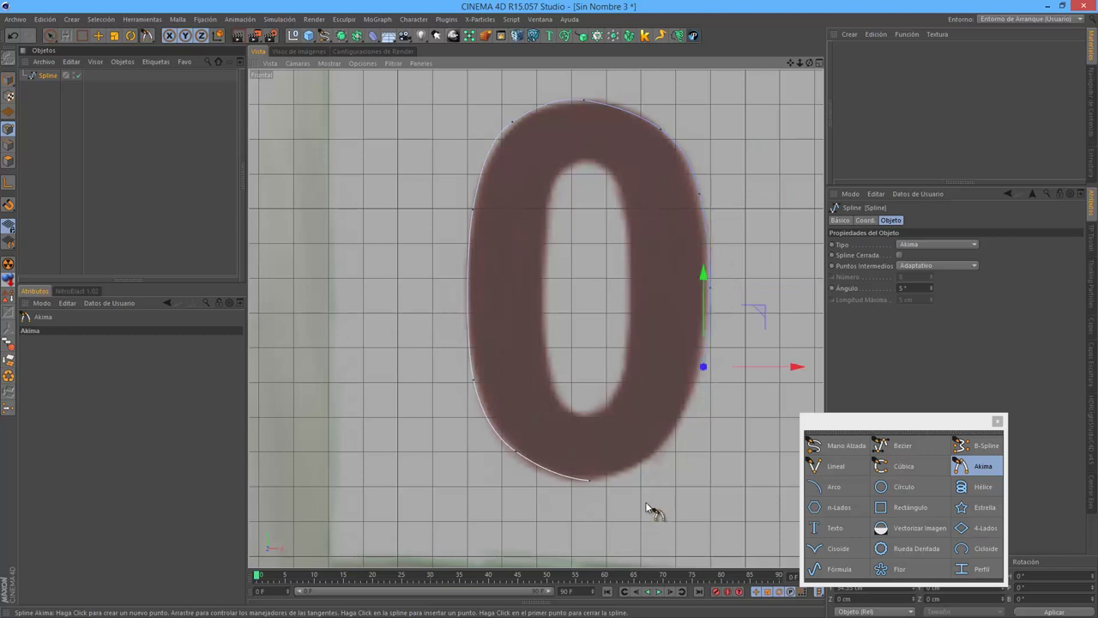
click(661, 452)
click(899, 255)
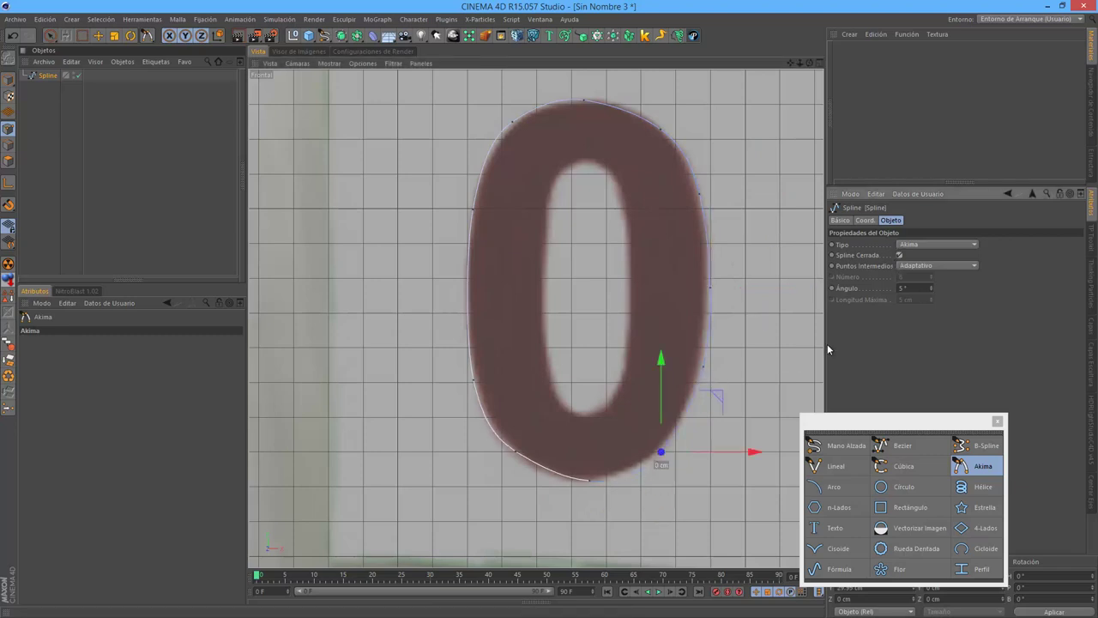
scroll(549, 253, down, 2)
Step: Enlarge the perspective view, zoom in on the 0 spline and render it
middle_click(573, 270)
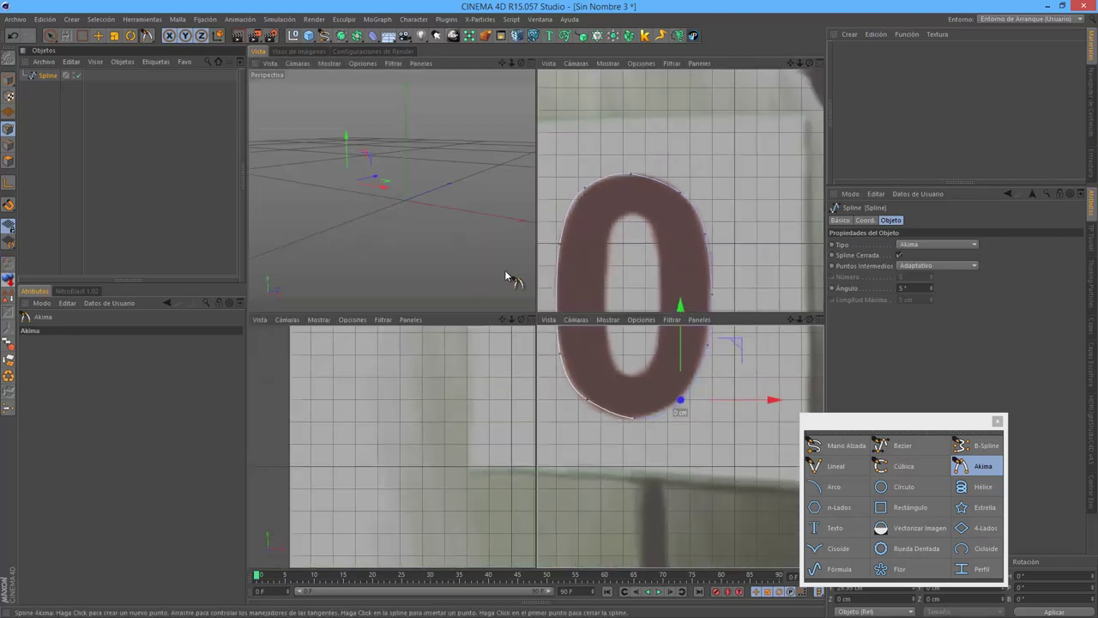
middle_click(412, 190)
mouse_move(496, 286)
alt+right_down()
mouse_move(455, 326)
mouse_move(400, 307)
mouse_move(490, 245)
mouse_move(549, 308)
alt+right_up()
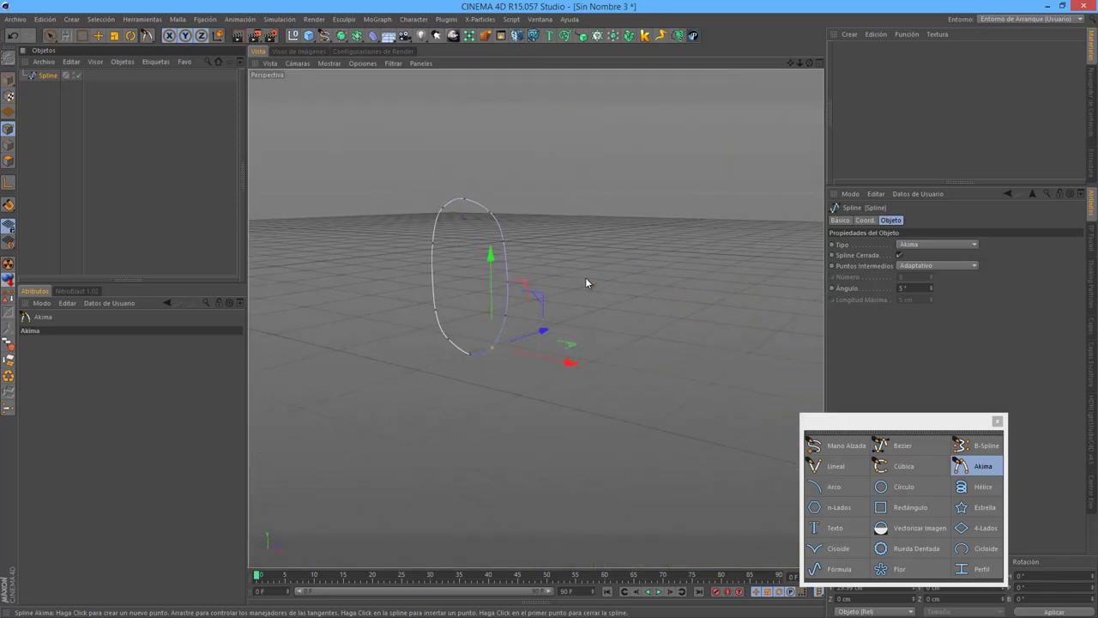
key(ctrl+r)
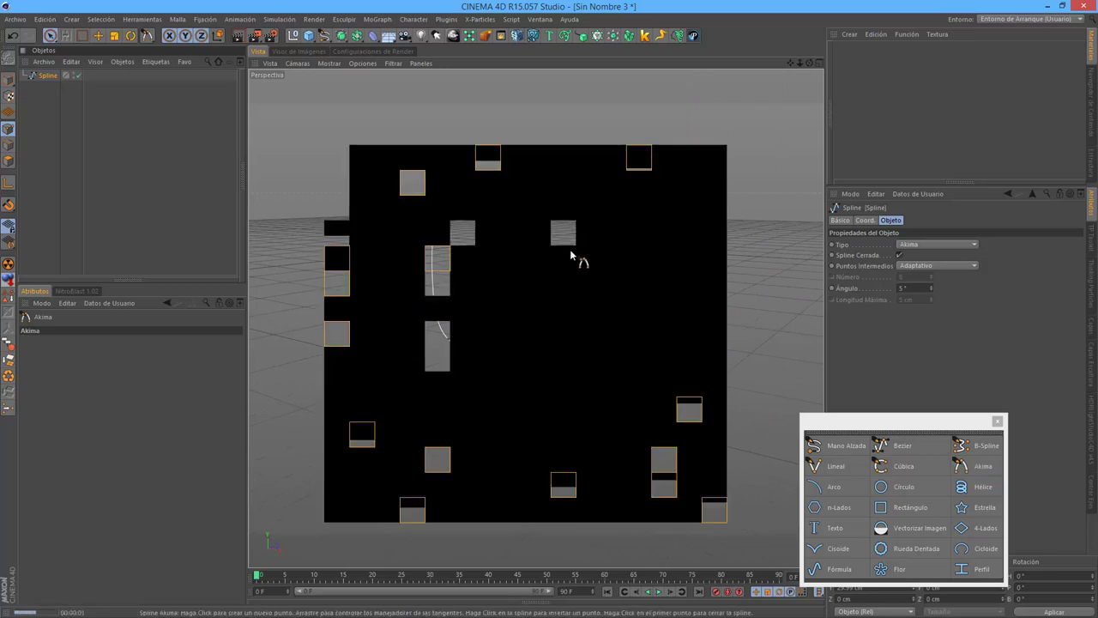
Step: Add a cube, delete it again, and return to the four-view layout
click(309, 35)
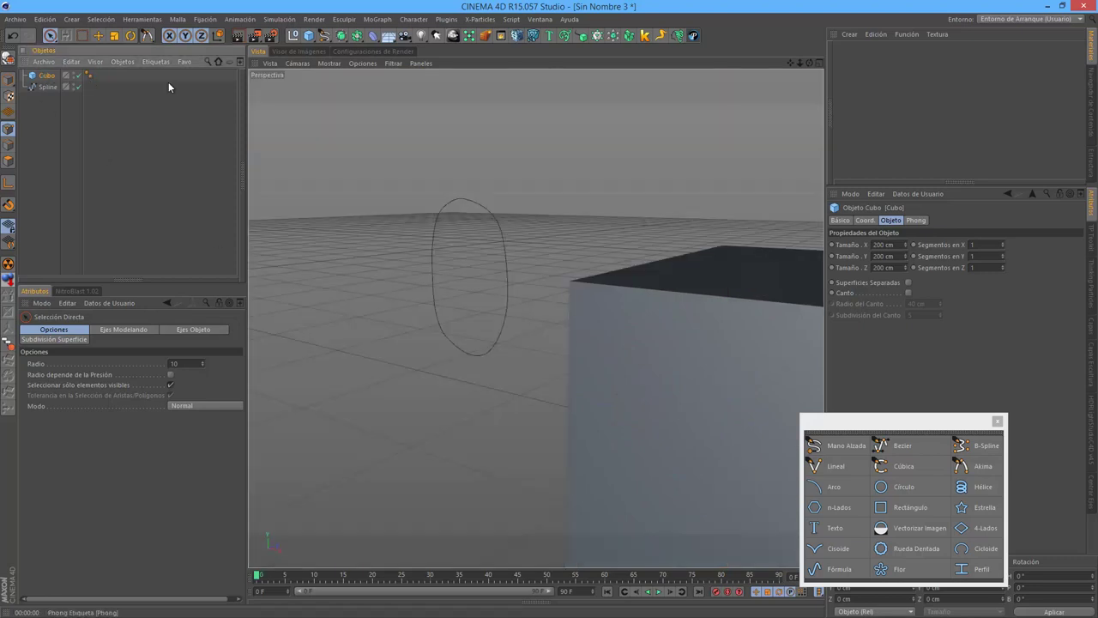
key(Delete)
middle_click(634, 357)
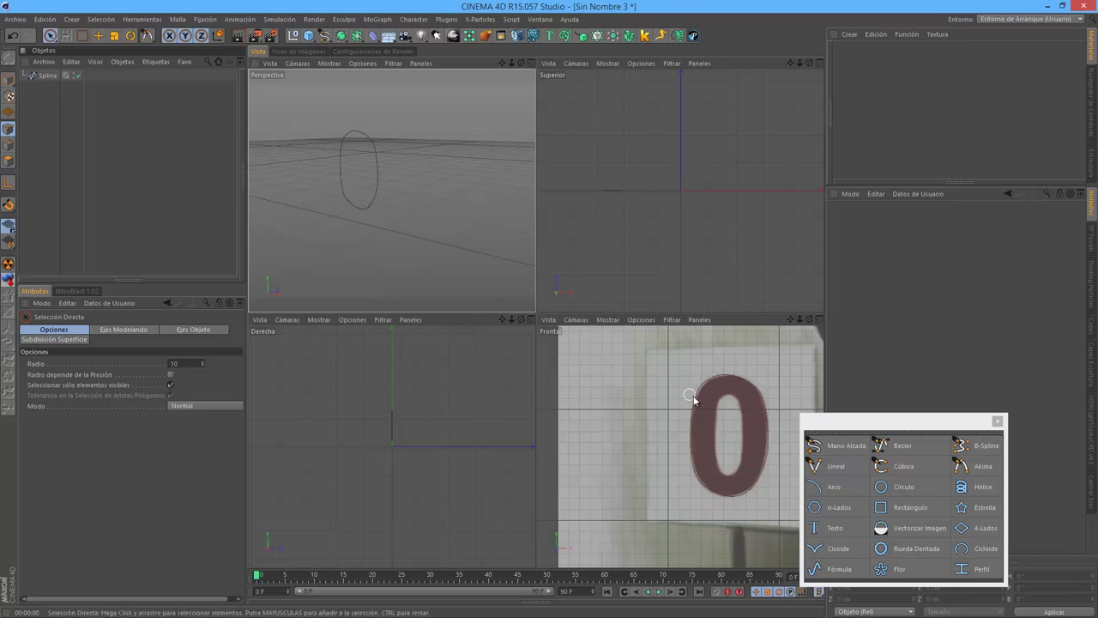
Step: Maximize the front view and delete the traced Akima spline
scroll(694, 399, up, 1)
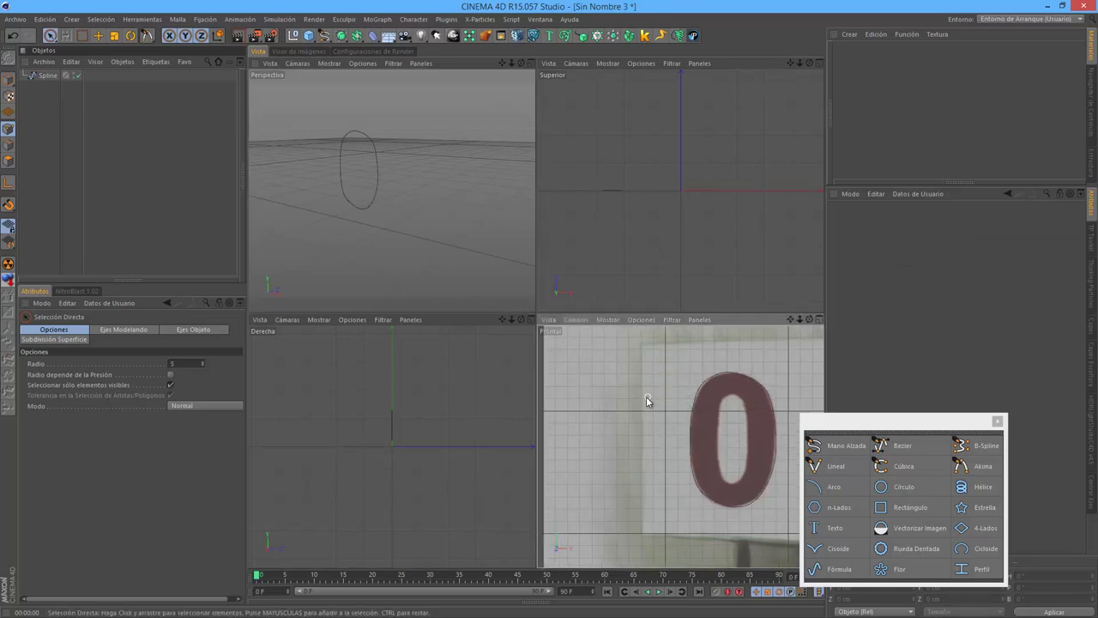
middle_click(549, 354)
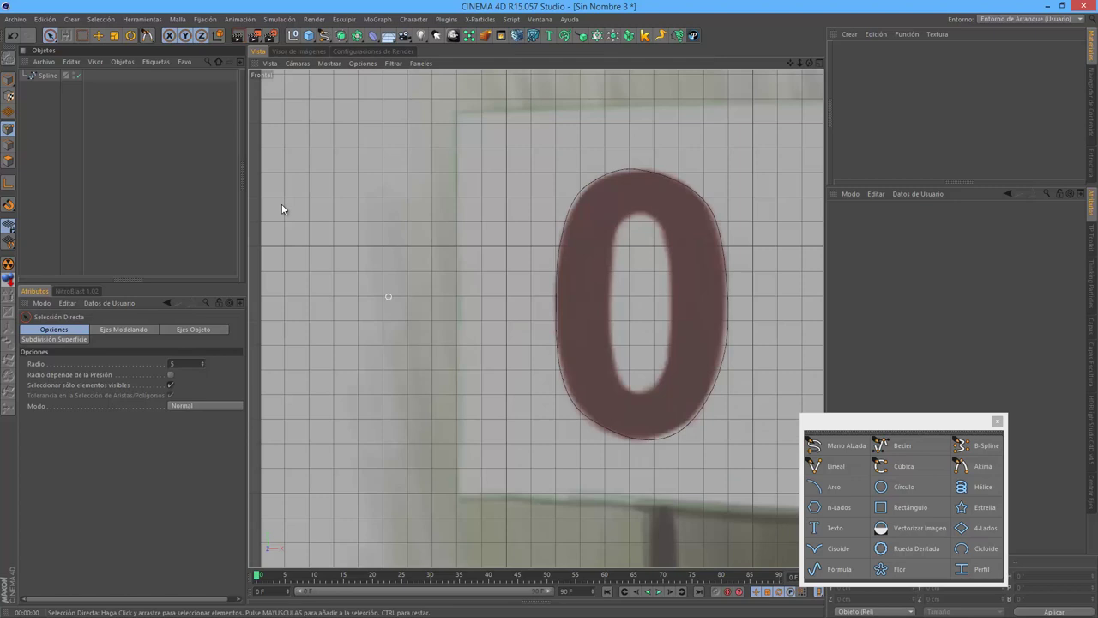
click(44, 78)
key(Delete)
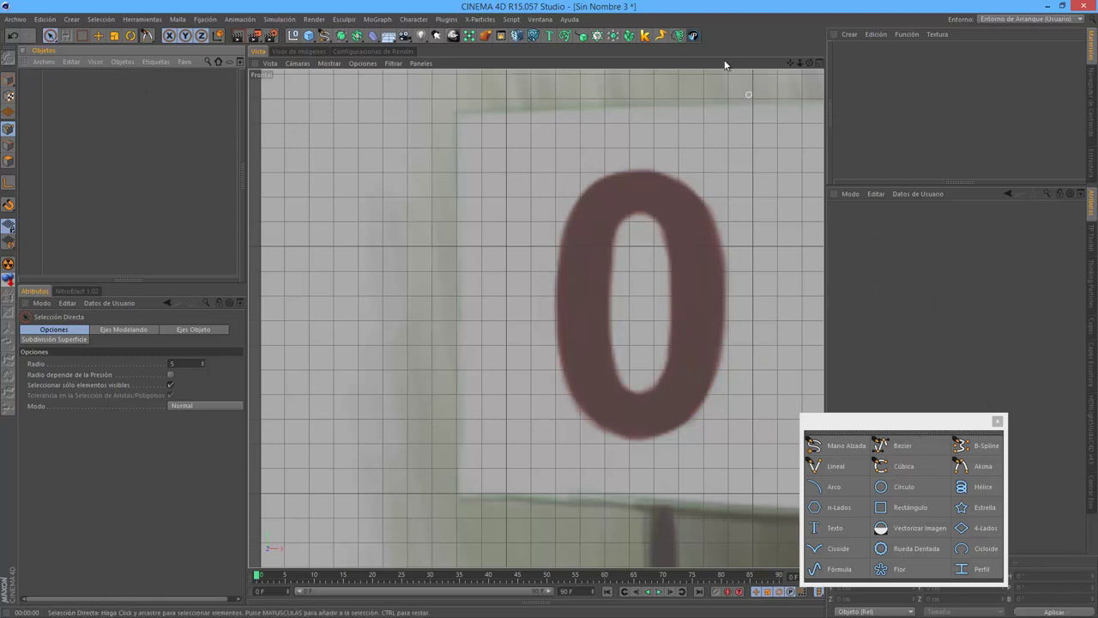
Step: Add two Arc splines, delete them both, and enlarge the perspective view
click(853, 484)
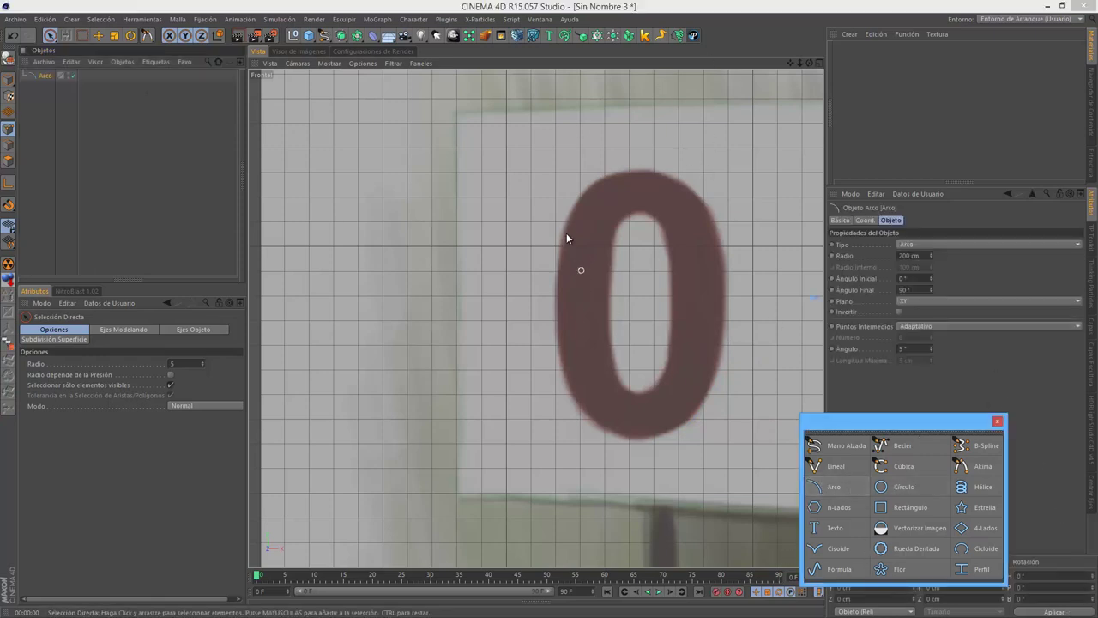
click(827, 487)
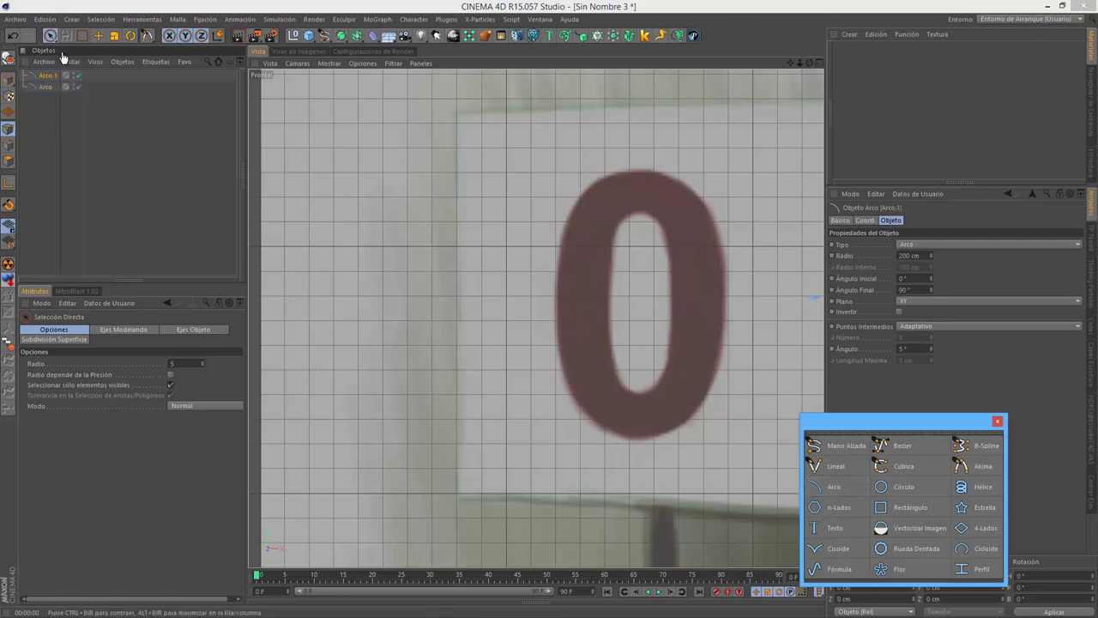
shift+click(53, 87)
key(Delete)
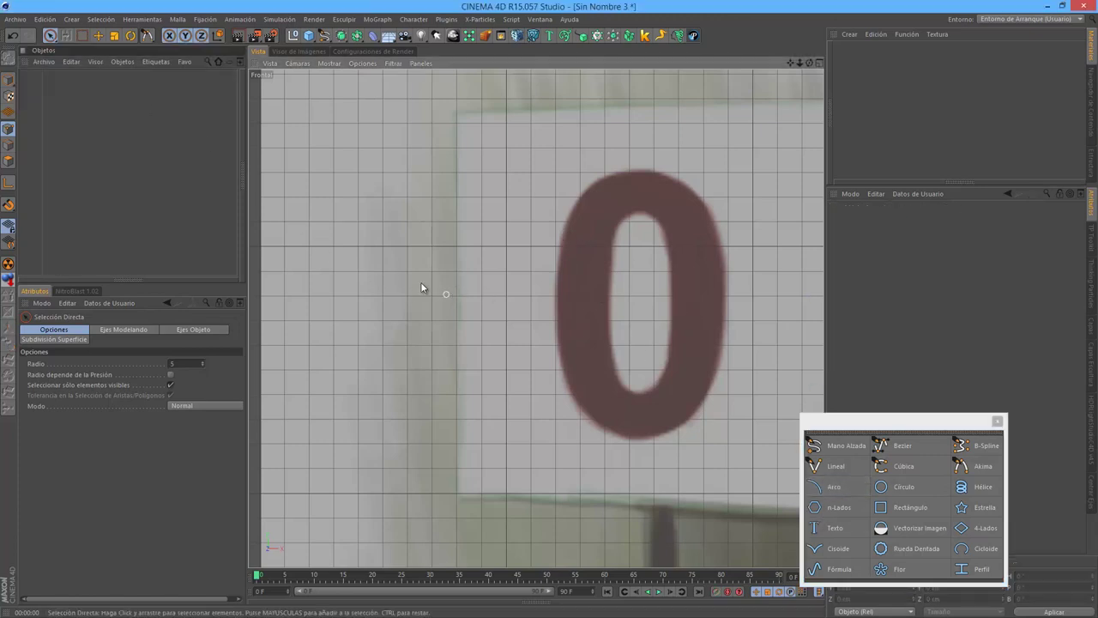
middle_click(393, 247)
middle_click(441, 225)
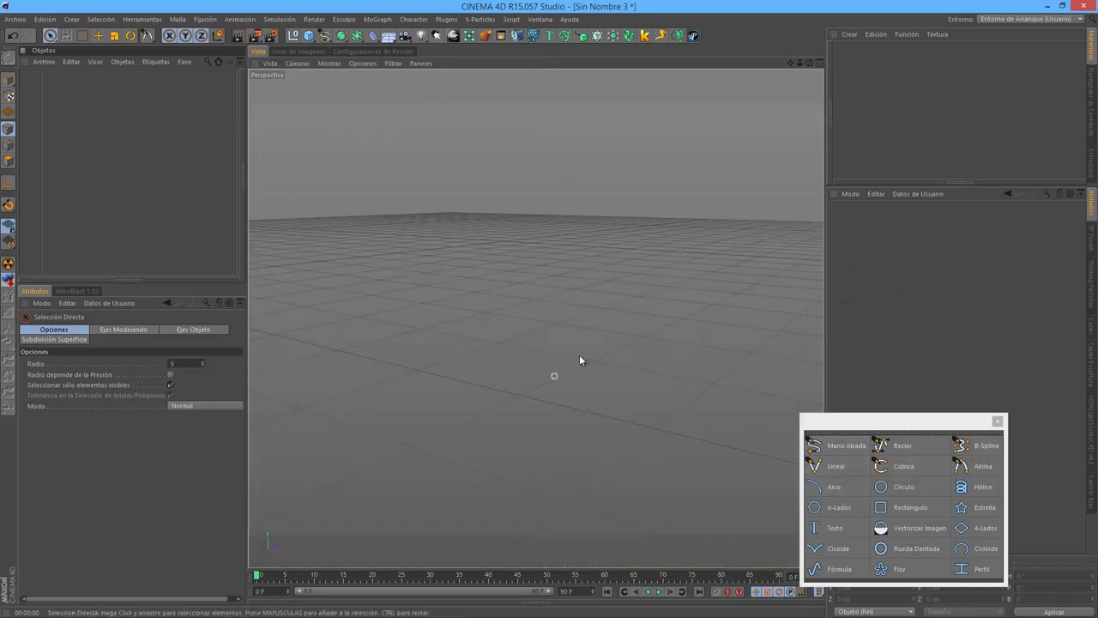
Step: Reset the perspective camera, add an Arc and a Circle, and move the circle about 259 cm left
click(270, 64)
click(299, 145)
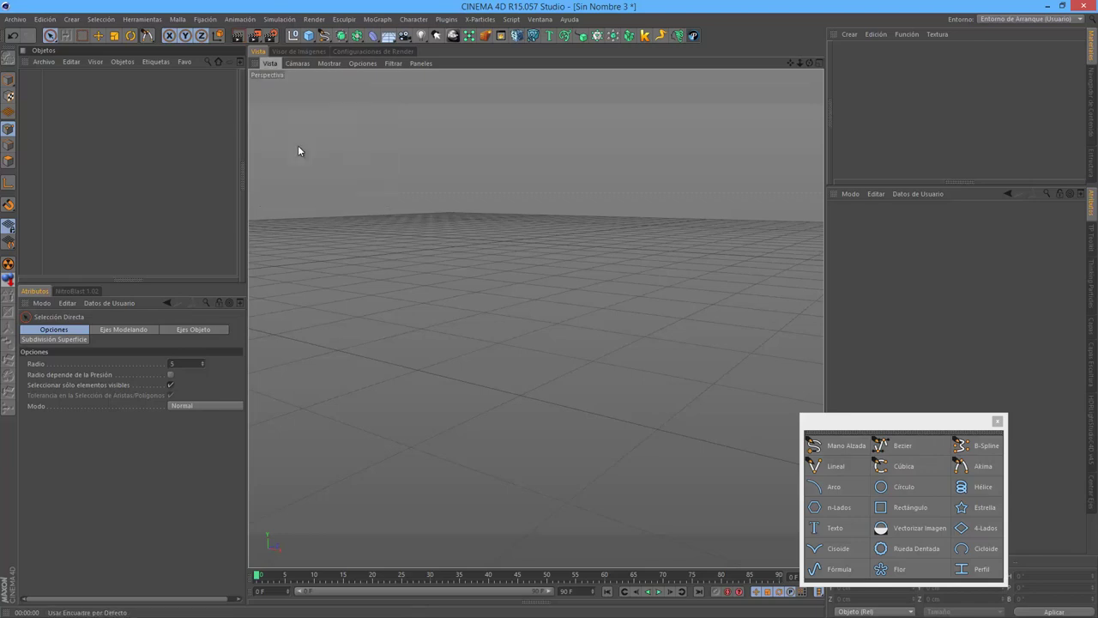
click(825, 486)
alt+drag(561, 372, 623, 343)
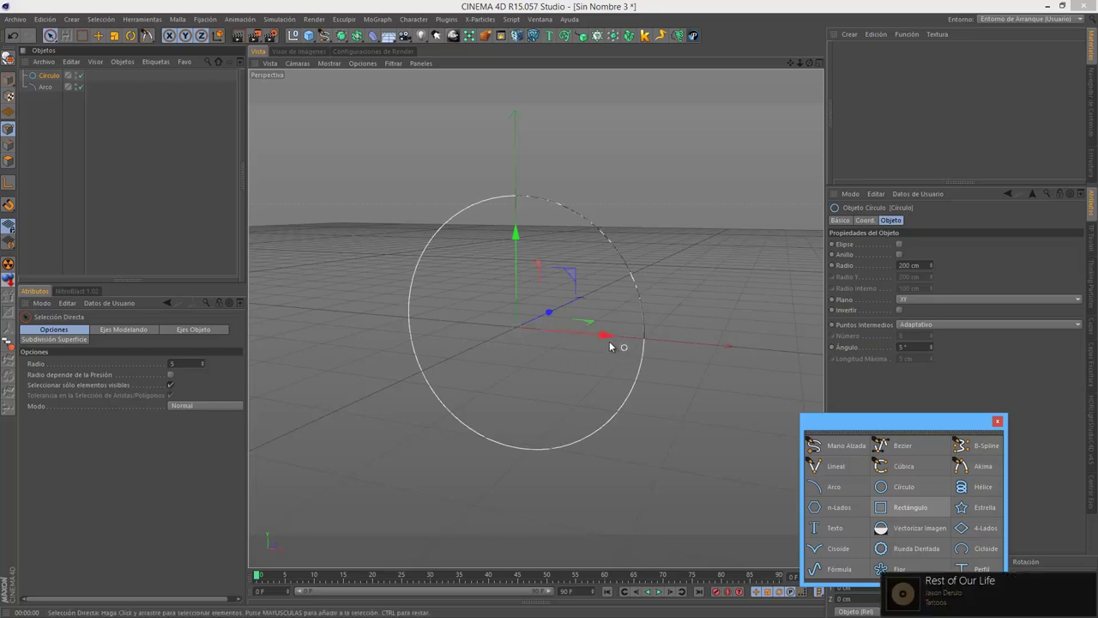
drag(612, 341, 467, 328)
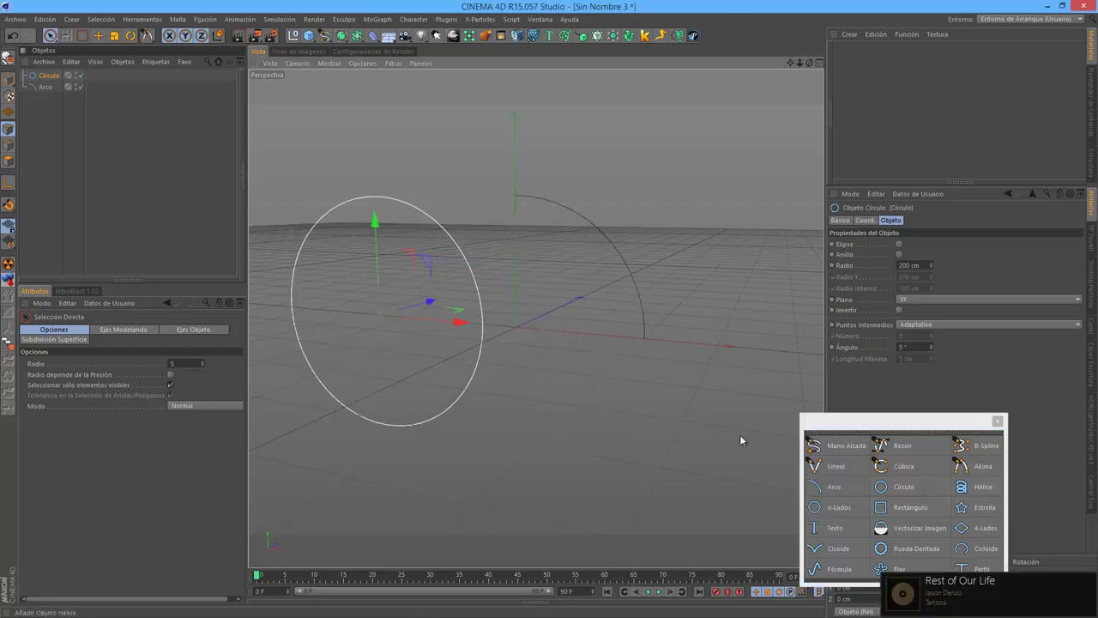
mouse_move(626, 360)
alt+mouse_down()
mouse_move(583, 355)
mouse_move(609, 276)
alt+mouse_up()
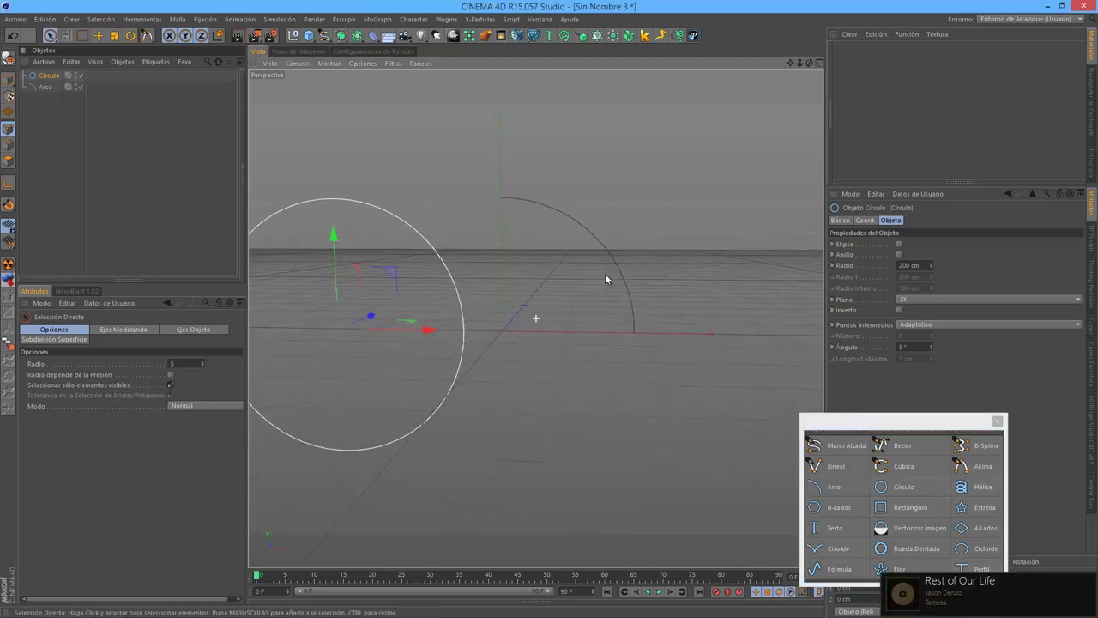
Step: Set the Arc's radius to 268 cm and its end angle to 52°
click(41, 88)
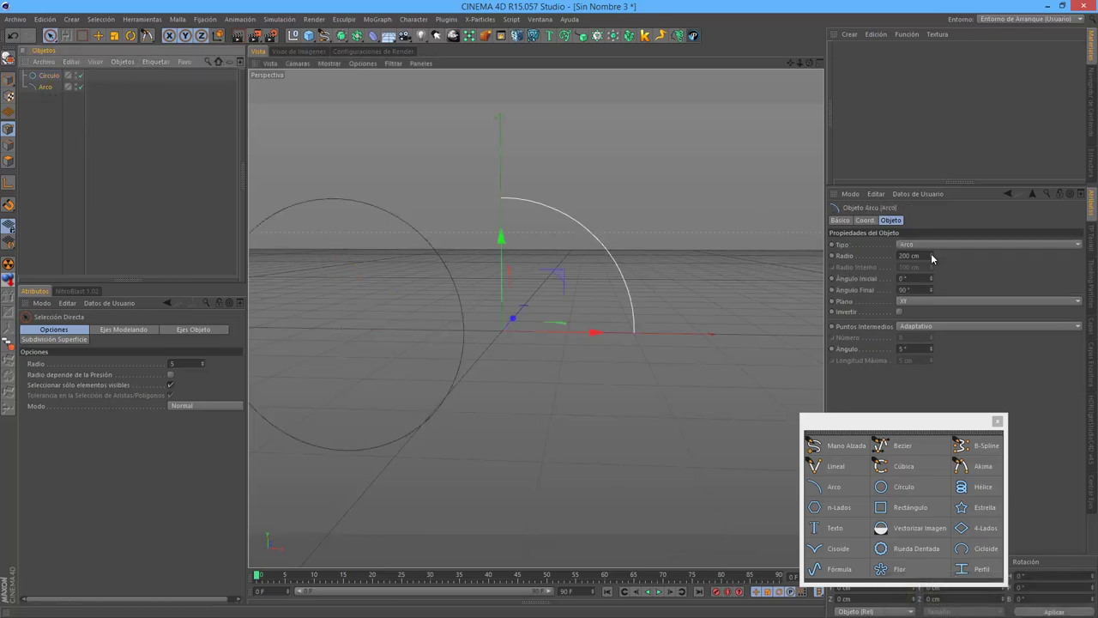
mouse_move(930, 255)
mouse_down()
mouse_move(930, 235)
mouse_move(960, 280)
mouse_up()
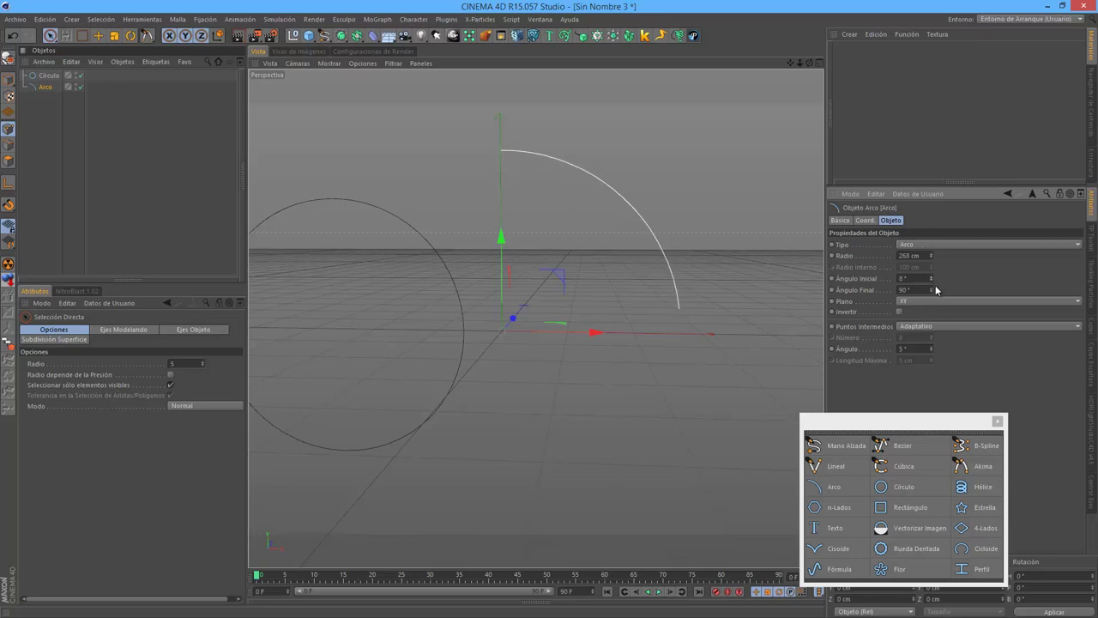
mouse_move(932, 290)
mouse_down()
mouse_move(936, 312)
mouse_move(959, 48)
mouse_up()
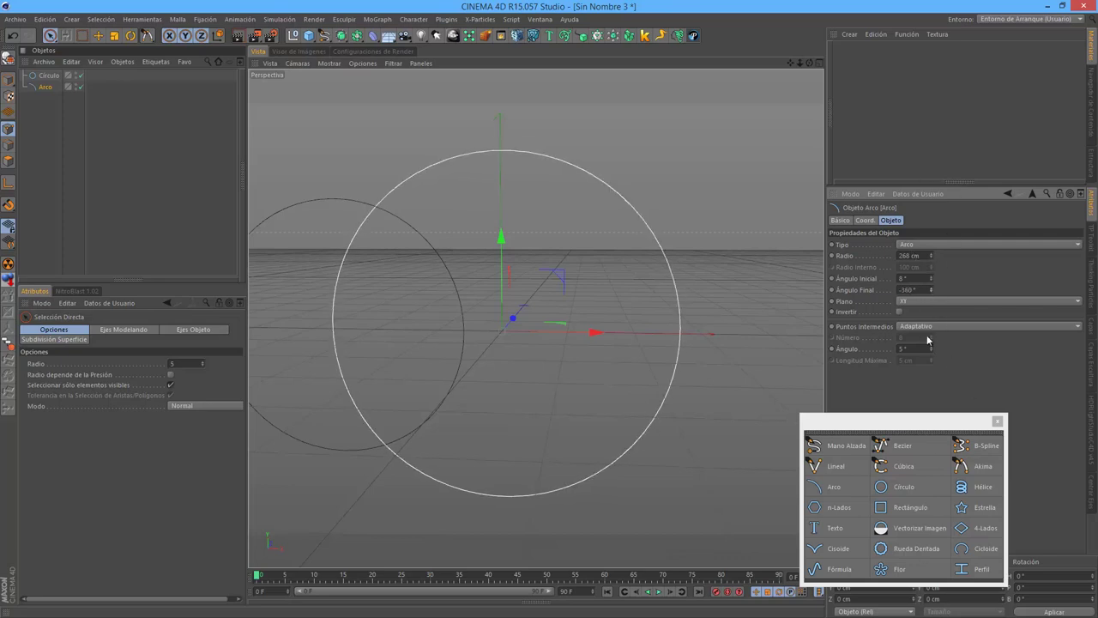
mouse_move(931, 290)
mouse_down()
mouse_move(929, 305)
mouse_move(931, 293)
mouse_up()
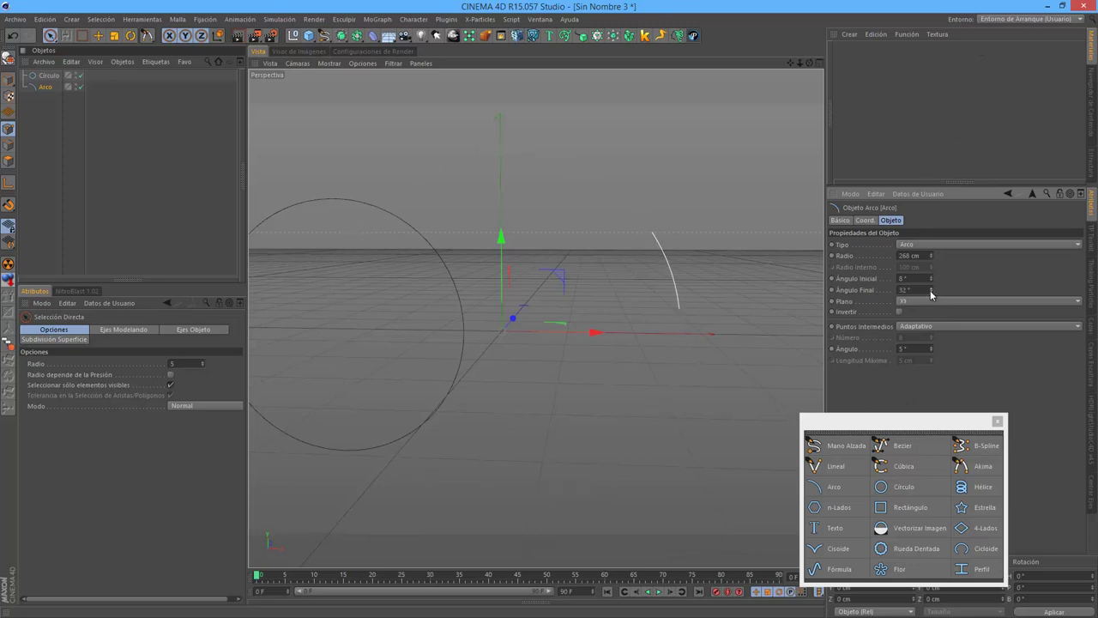
Step: Add a Helix spline and orbit the view to look down on it
click(978, 487)
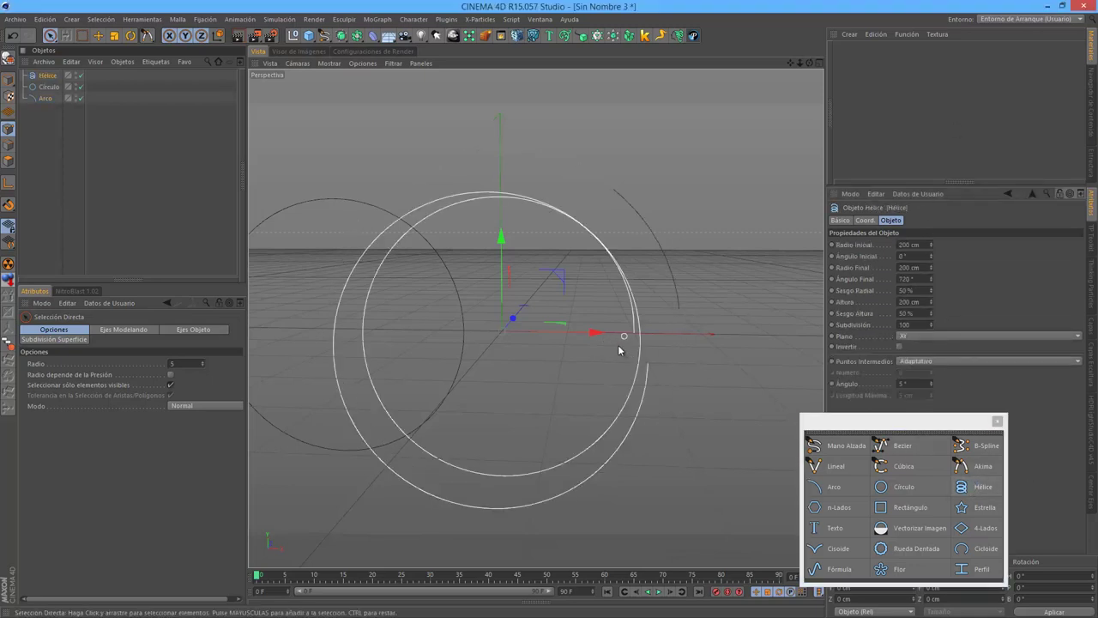
mouse_move(614, 344)
alt+middle_down()
mouse_move(706, 331)
mouse_move(461, 318)
alt+middle_up()
scroll(633, 337, down, 5)
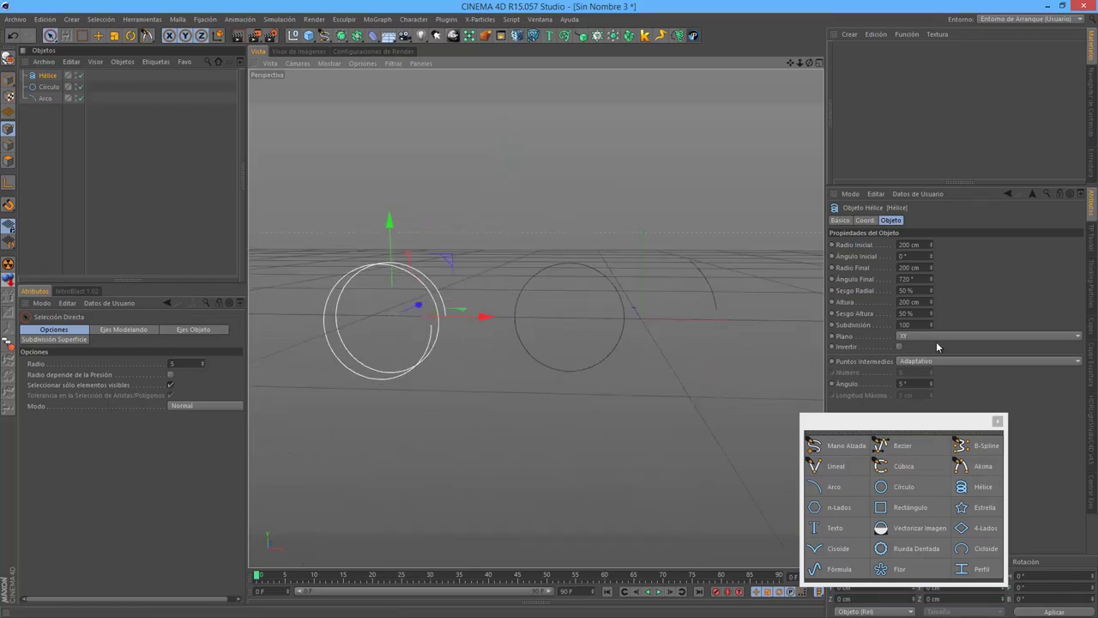
scroll(933, 336, down, 1)
scroll(933, 336, down, 1)
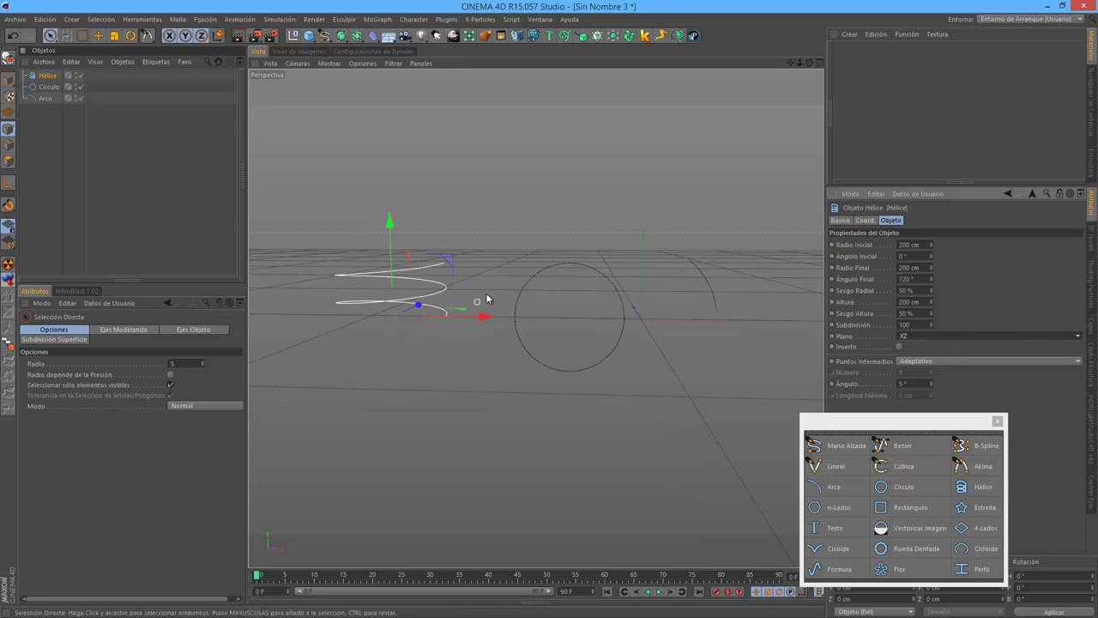
alt+drag(486, 301, 537, 315)
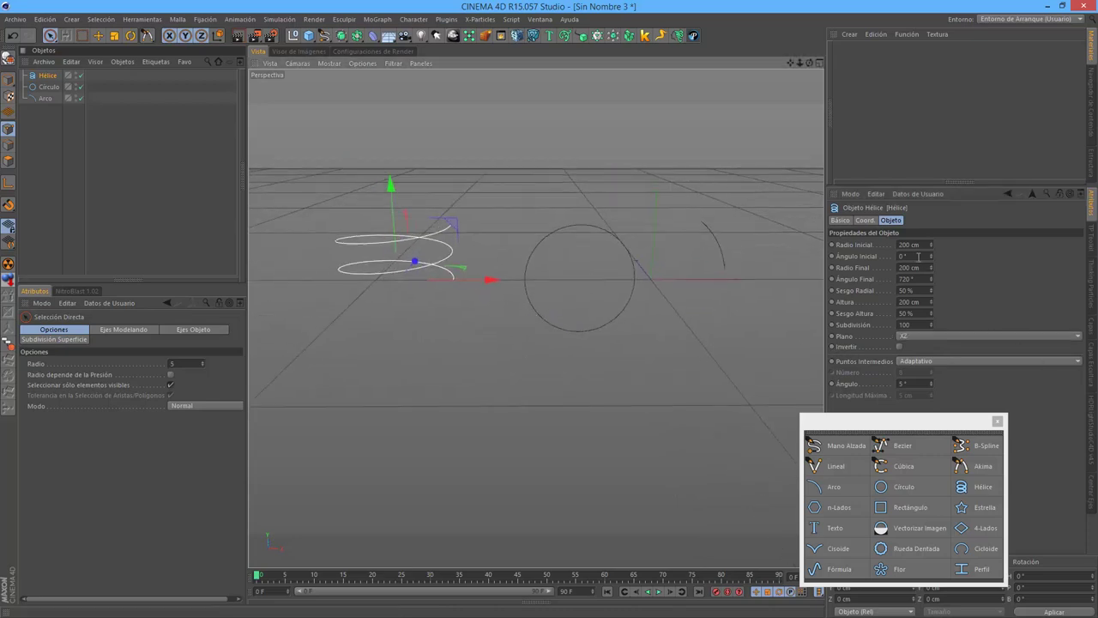
Step: Set the helix to 732 cm start radius, 5955° start angle and 738 cm height
drag(931, 244, 937, 357)
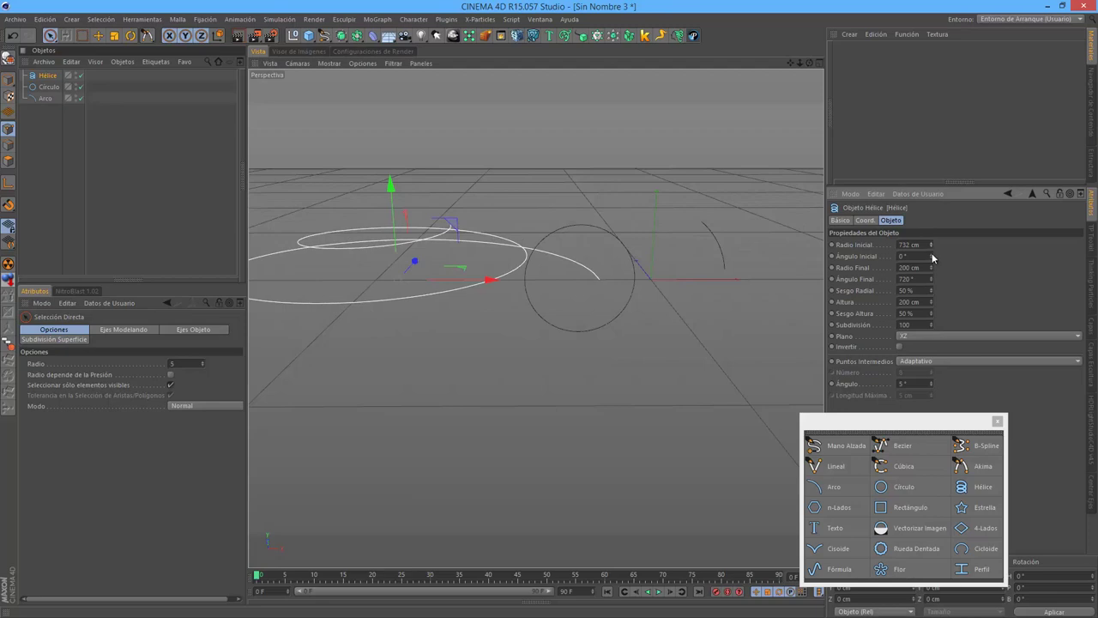
mouse_move(933, 258)
mouse_down()
mouse_move(969, 24)
mouse_move(950, 162)
mouse_move(907, 183)
mouse_up()
alt+middle_drag(520, 110, 729, 203)
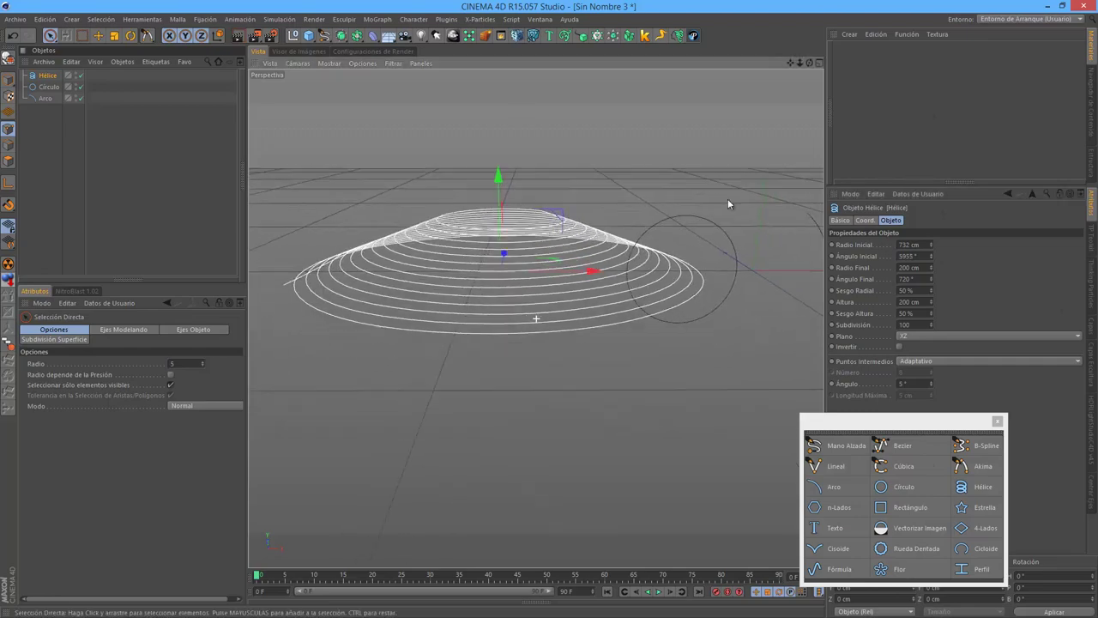
mouse_move(930, 303)
mouse_down()
mouse_move(925, 342)
mouse_move(925, 326)
mouse_up()
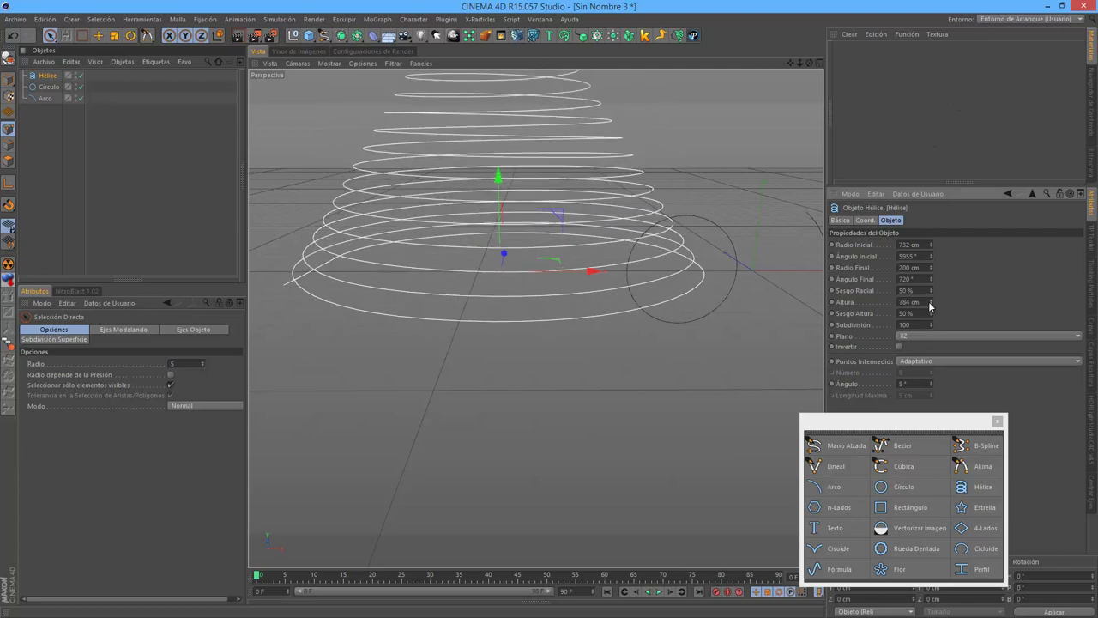
middle_drag(612, 208, 651, 343)
scroll(650, 343, down, 3)
scroll(573, 332, down, 2)
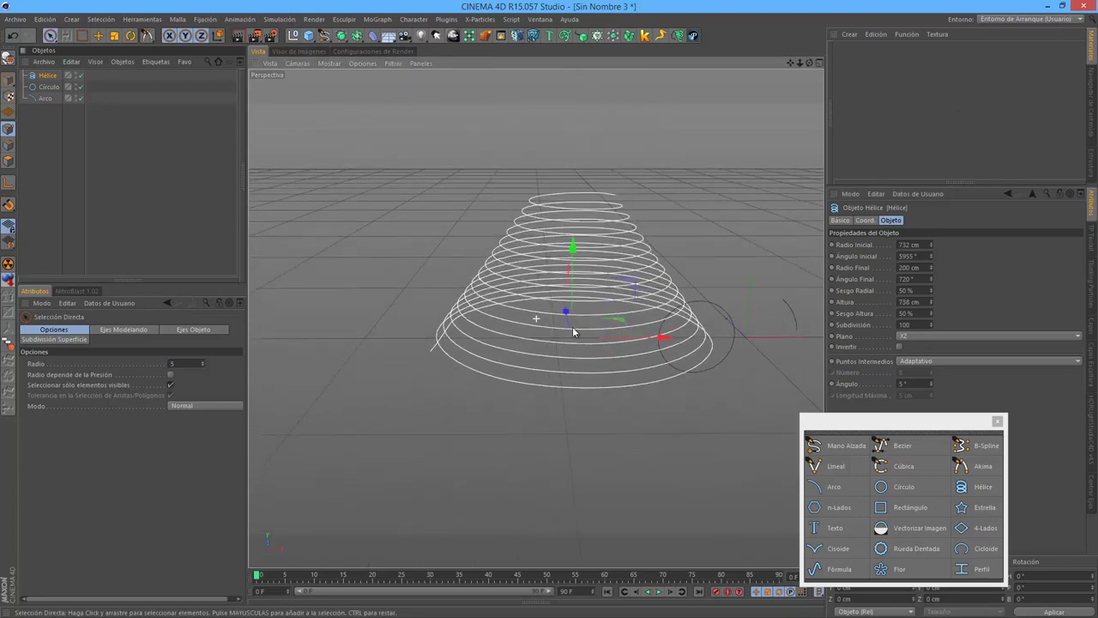
alt+drag(670, 344, 482, 225)
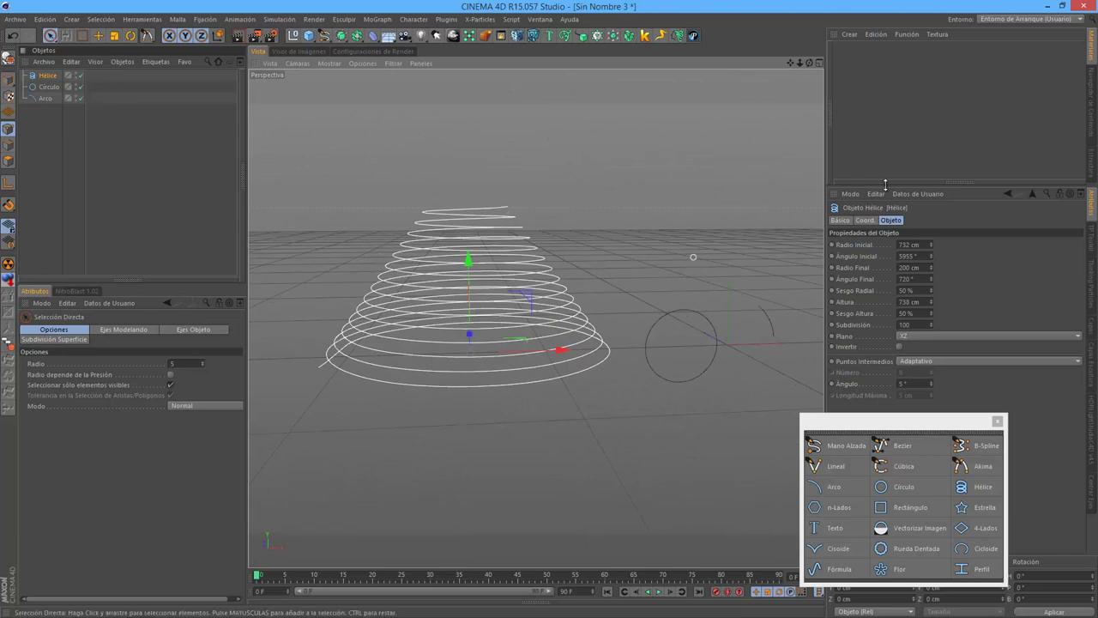
Step: Add a Sphere primitive to the scene
click(160, 234)
click(316, 35)
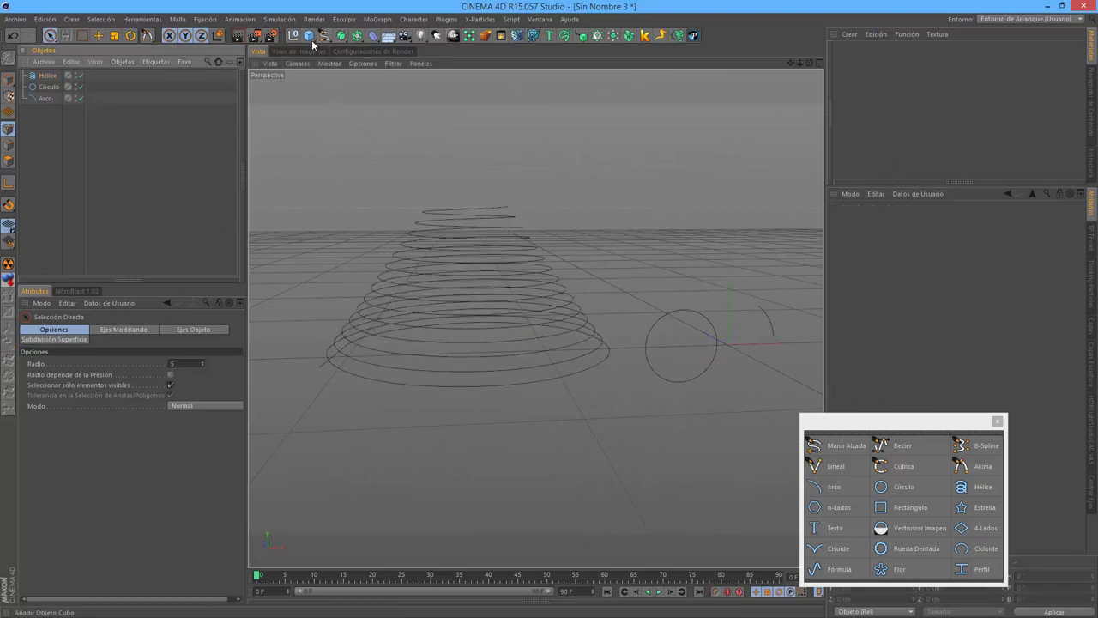
click(623, 82)
alt+drag(621, 229, 689, 231)
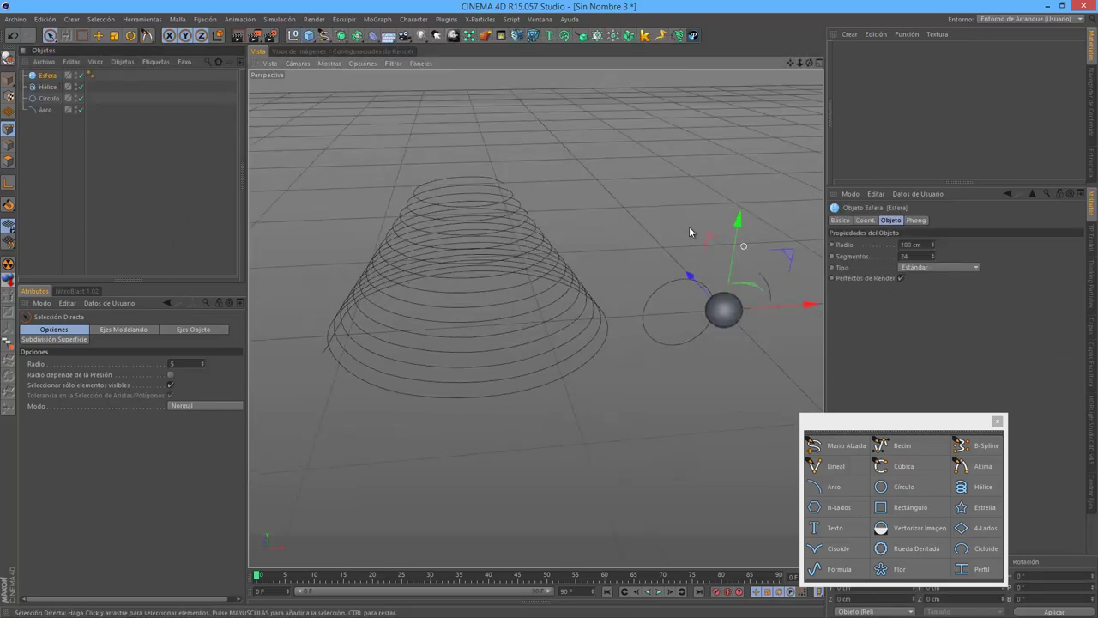
Step: Give the sphere an Align to Spline tag on the Helix at 100% position with Tangential on
right_click(41, 77)
mouse_move(81, 84)
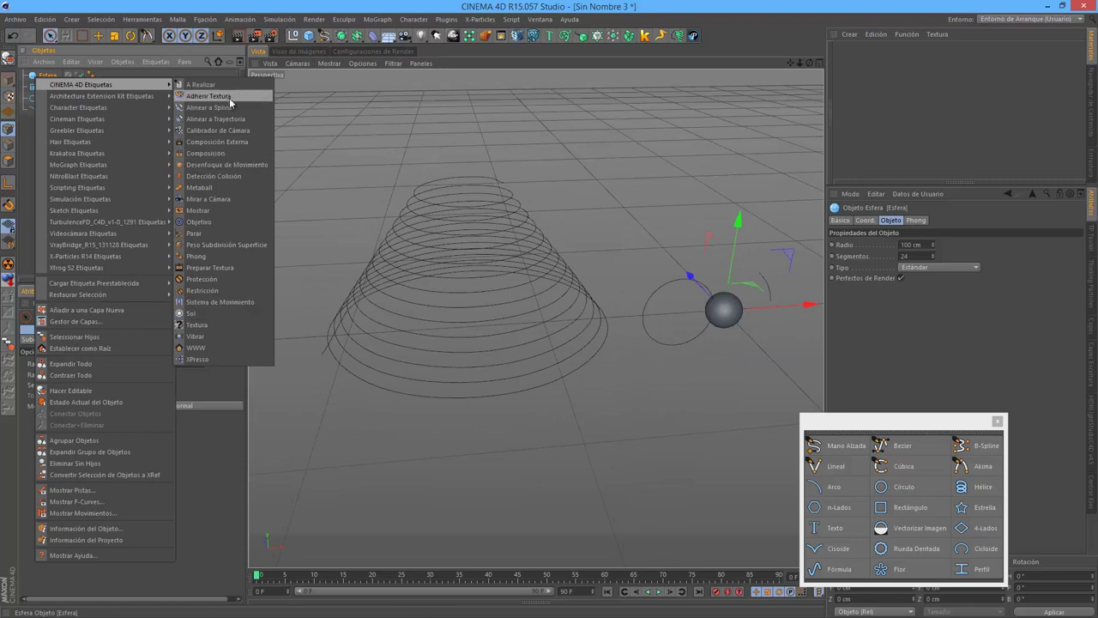
click(209, 107)
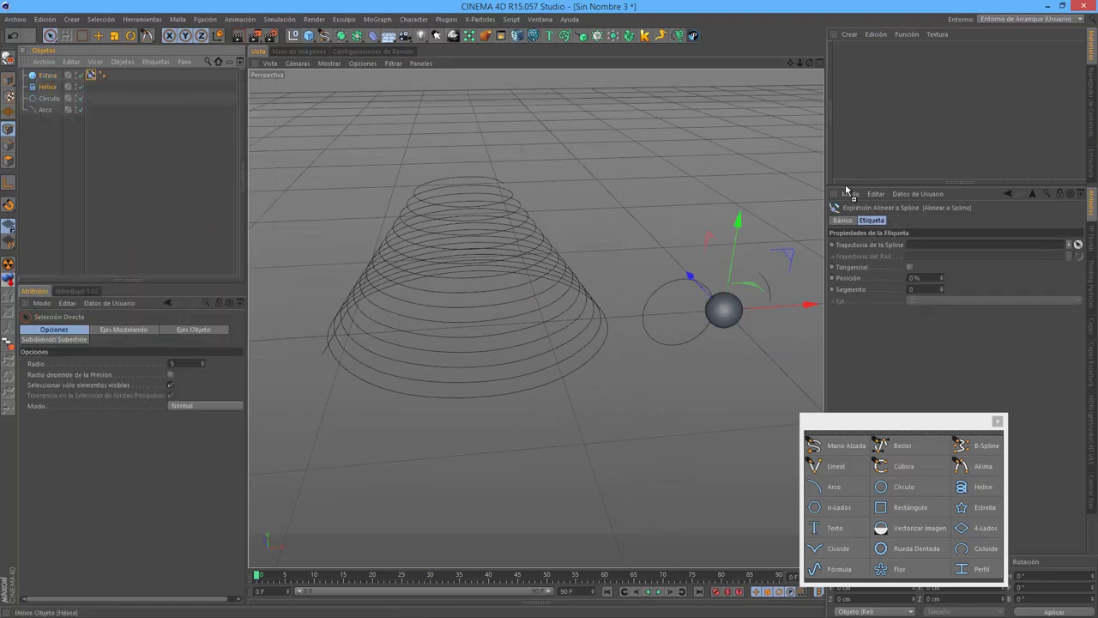
drag(935, 250, 909, 248)
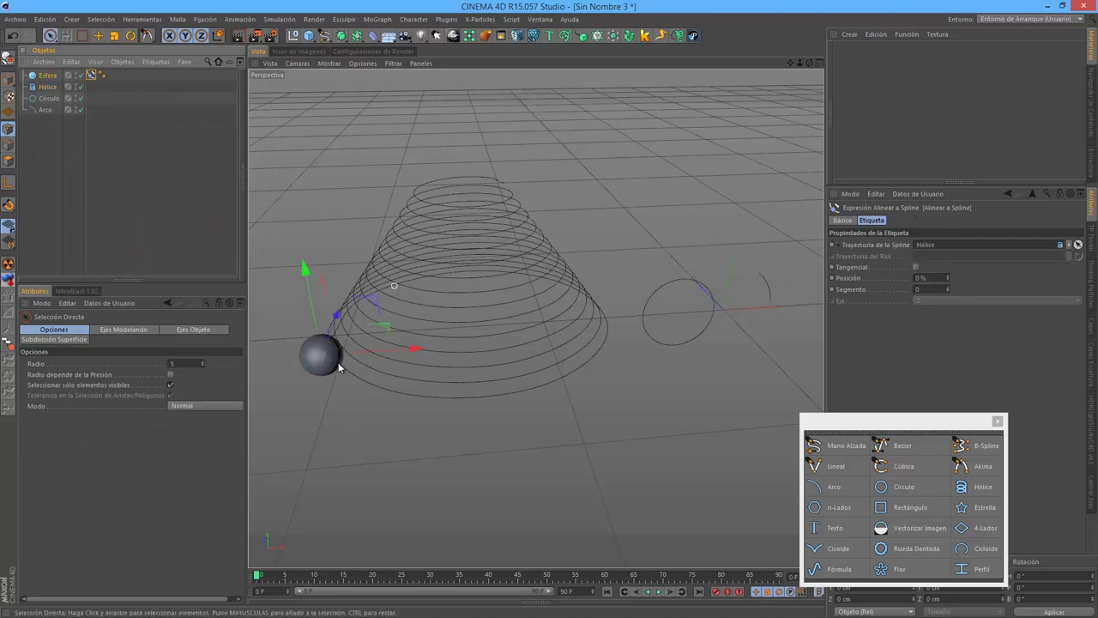
drag(948, 280, 951, 261)
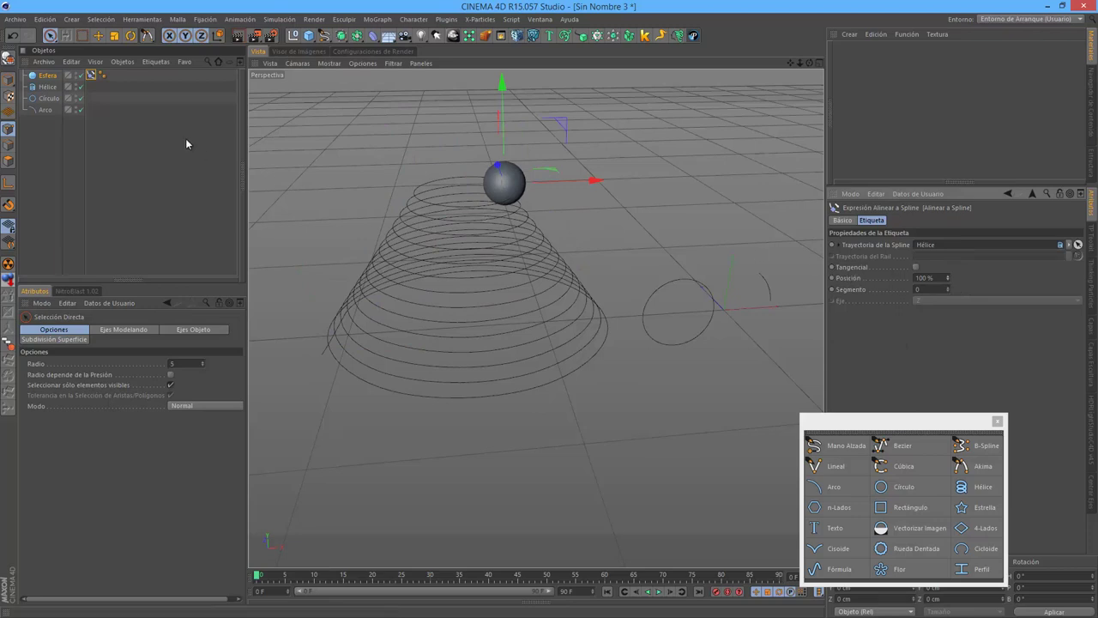
click(916, 268)
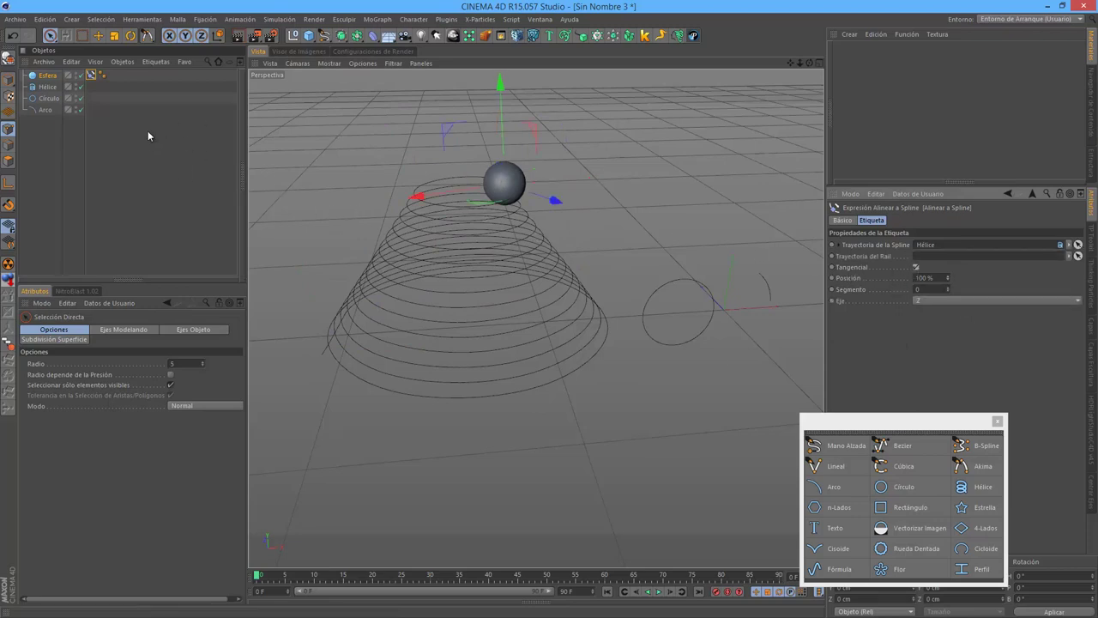
click(112, 89)
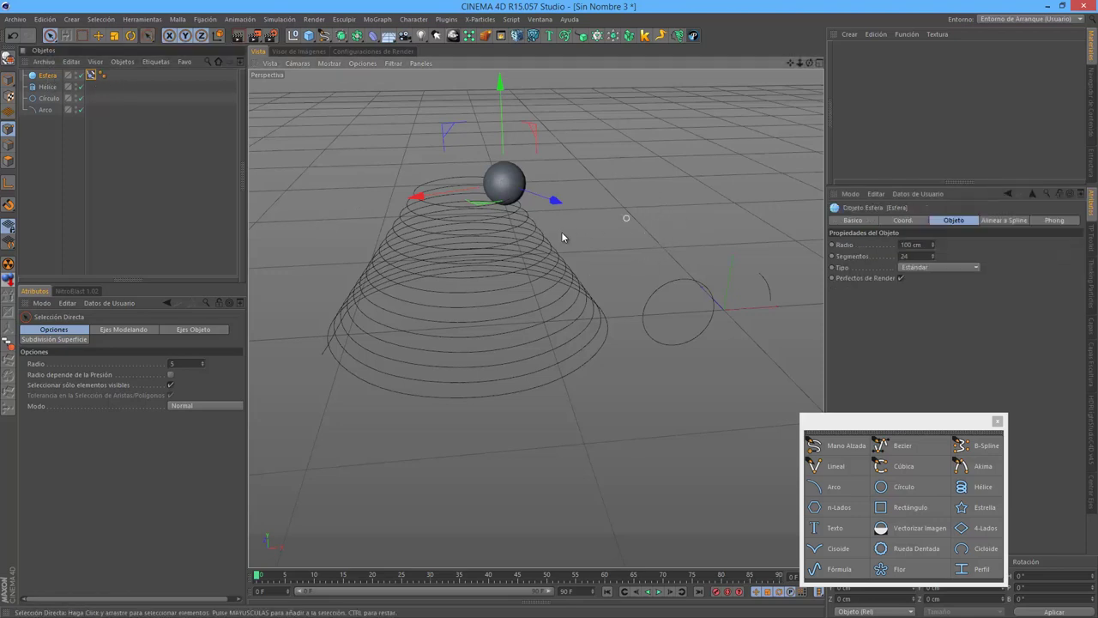
Step: Scale the sphere down to a small size
key(t)
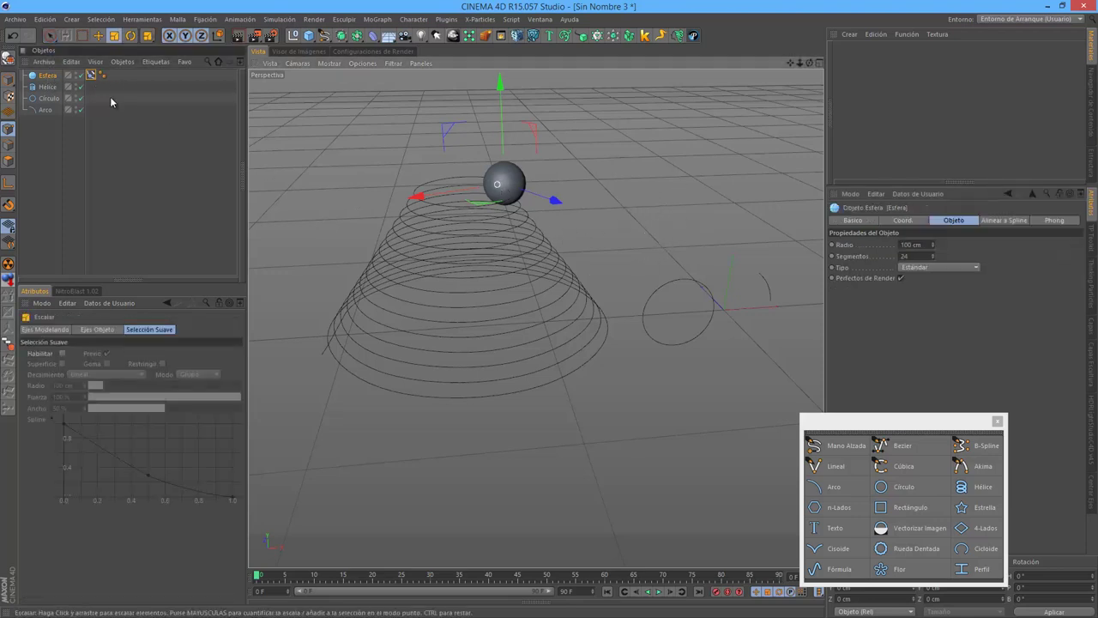
mouse_move(762, 260)
mouse_down()
mouse_move(441, 285)
mouse_move(485, 288)
mouse_move(518, 267)
mouse_move(549, 279)
mouse_up()
drag(919, 418, 948, 338)
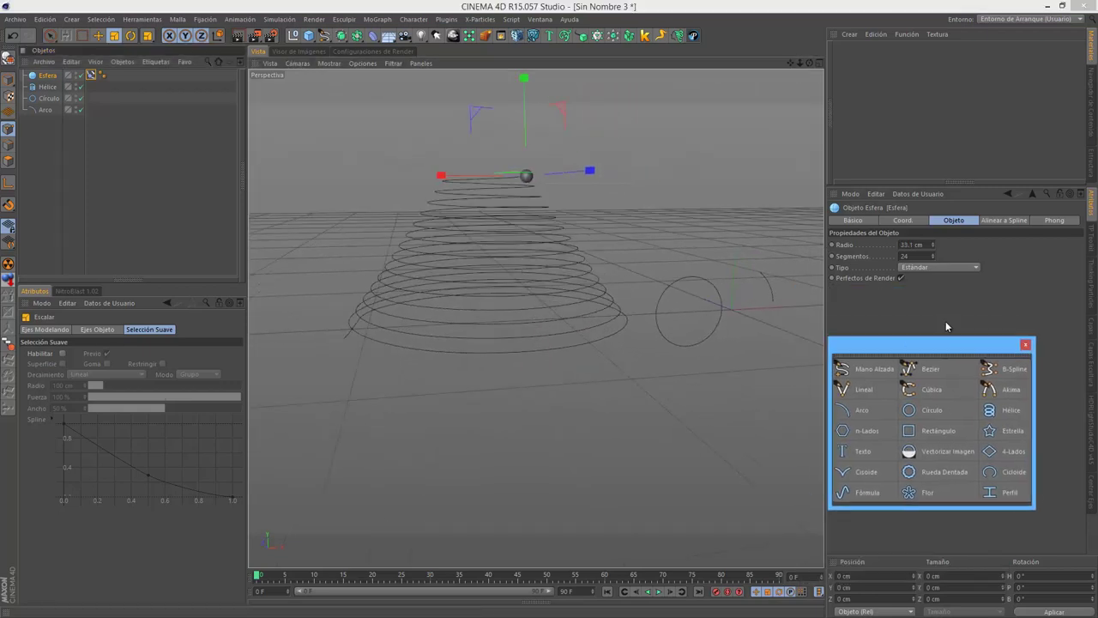
Step: Keyframe the sphere's Align to Spline position along the helix, including 0%
click(91, 74)
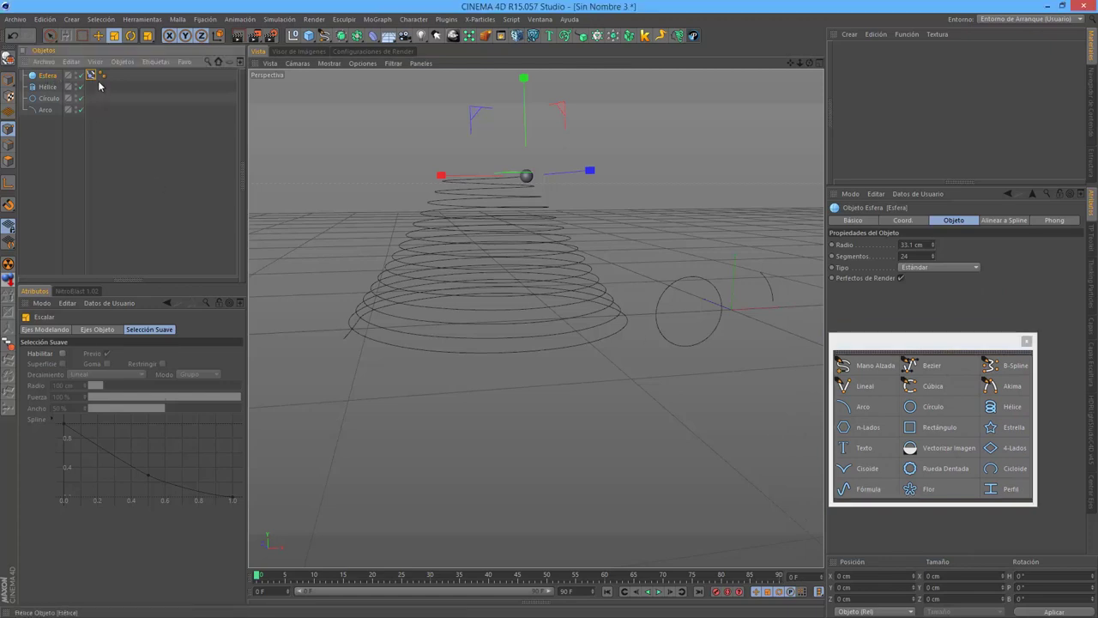
click(833, 281)
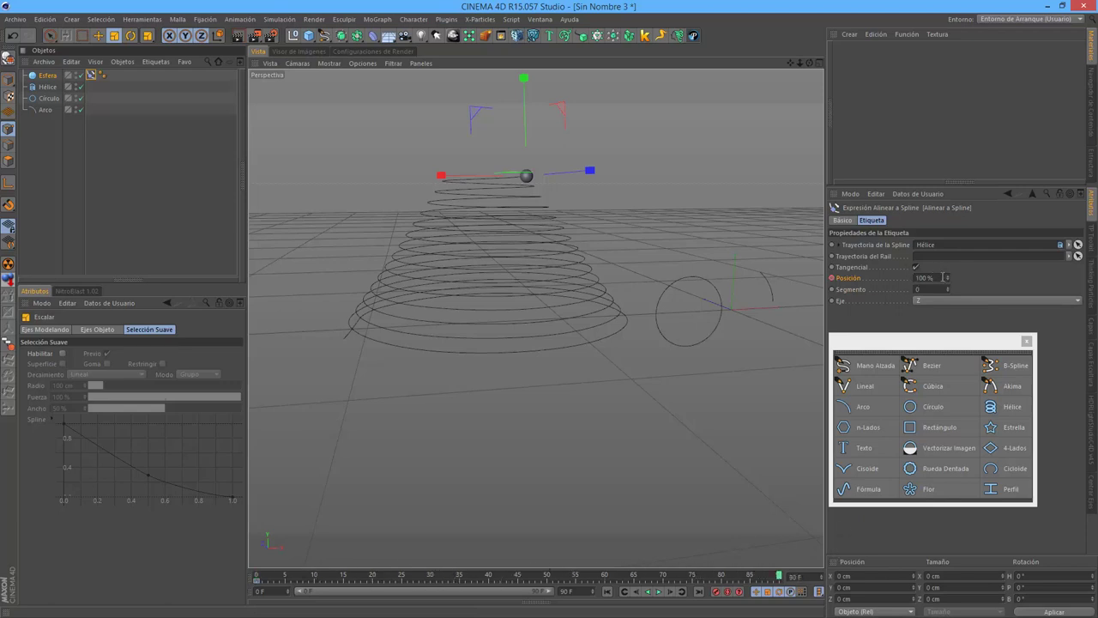
click(943, 277)
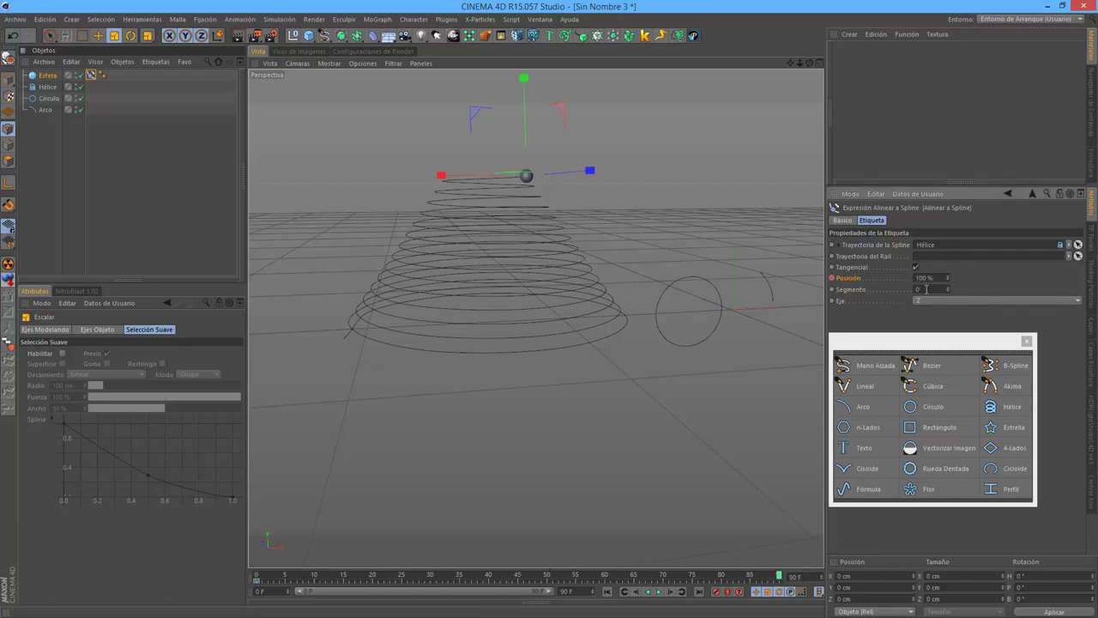
text(0)
key(Return)
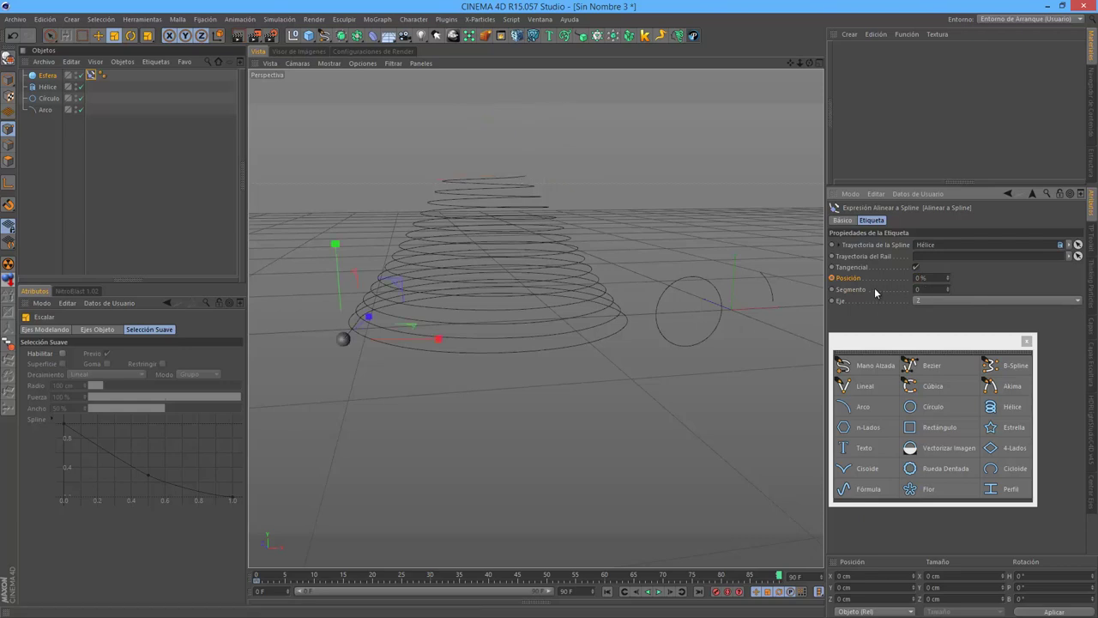
click(831, 278)
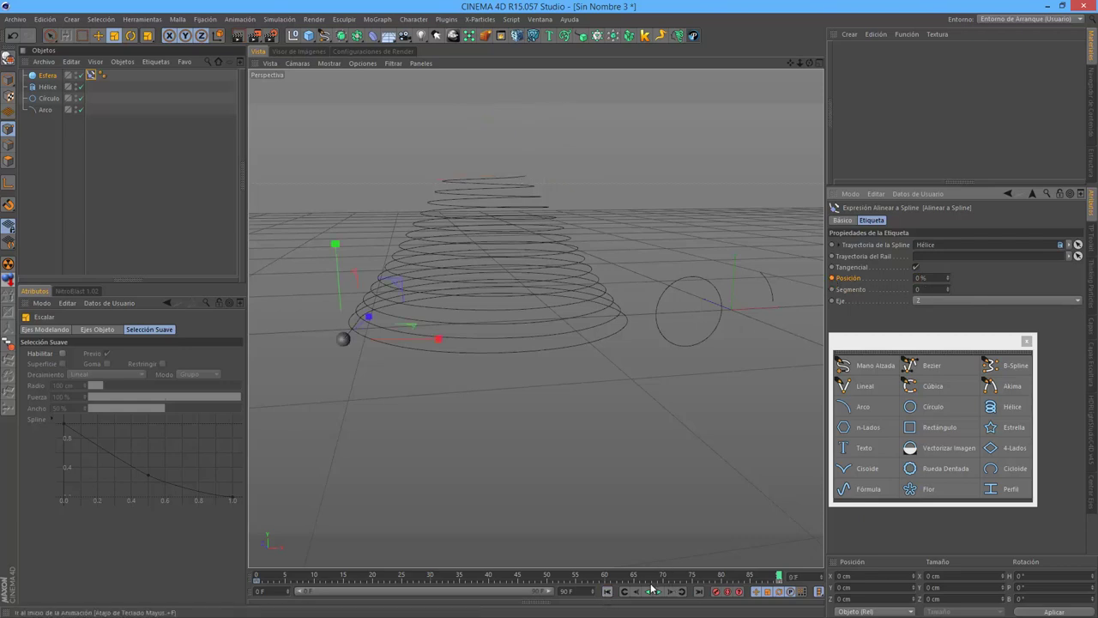
Step: Play the sphere's animation along the helix from frame 0, then rewind to the start
click(652, 589)
click(660, 592)
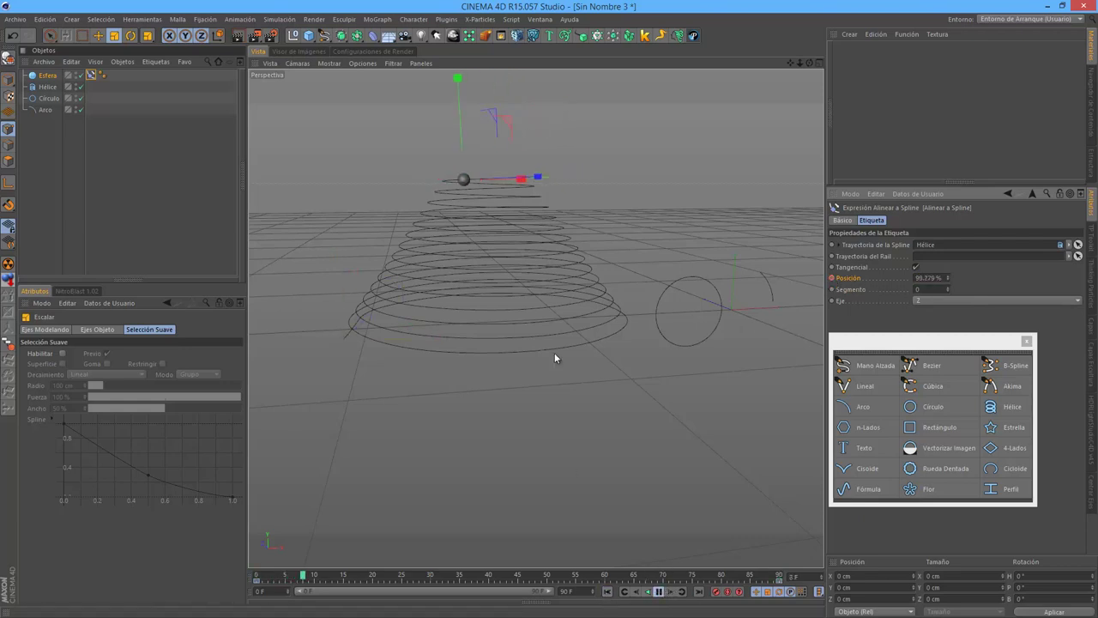
alt+drag(575, 305, 571, 314)
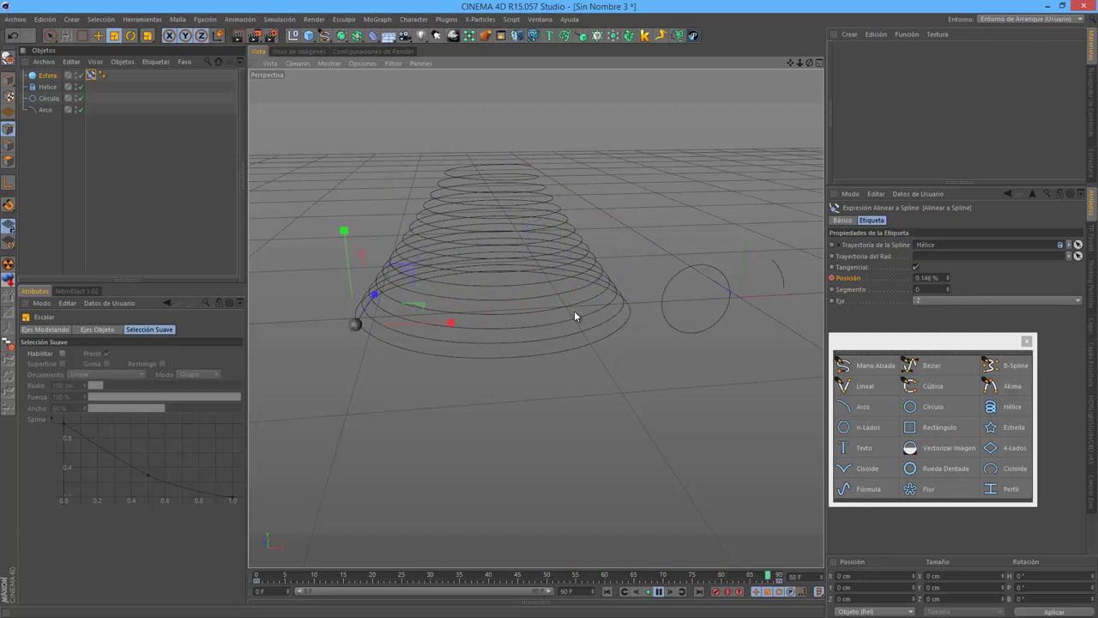
click(658, 591)
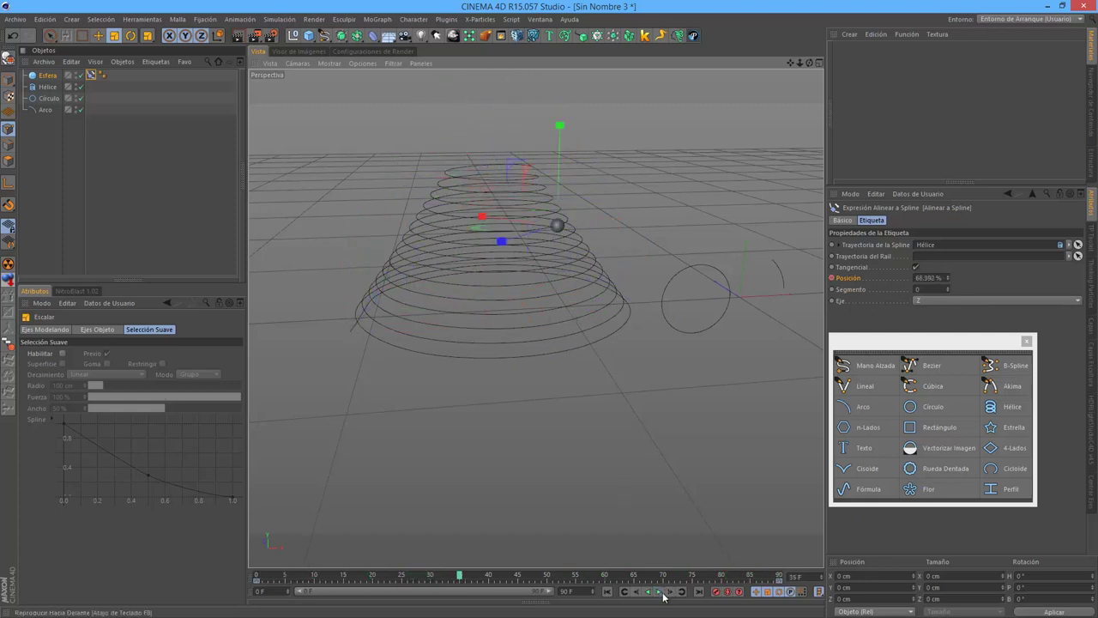
click(608, 591)
mouse_move(750, 348)
alt+middle_down()
mouse_move(647, 345)
mouse_move(658, 318)
alt+middle_up()
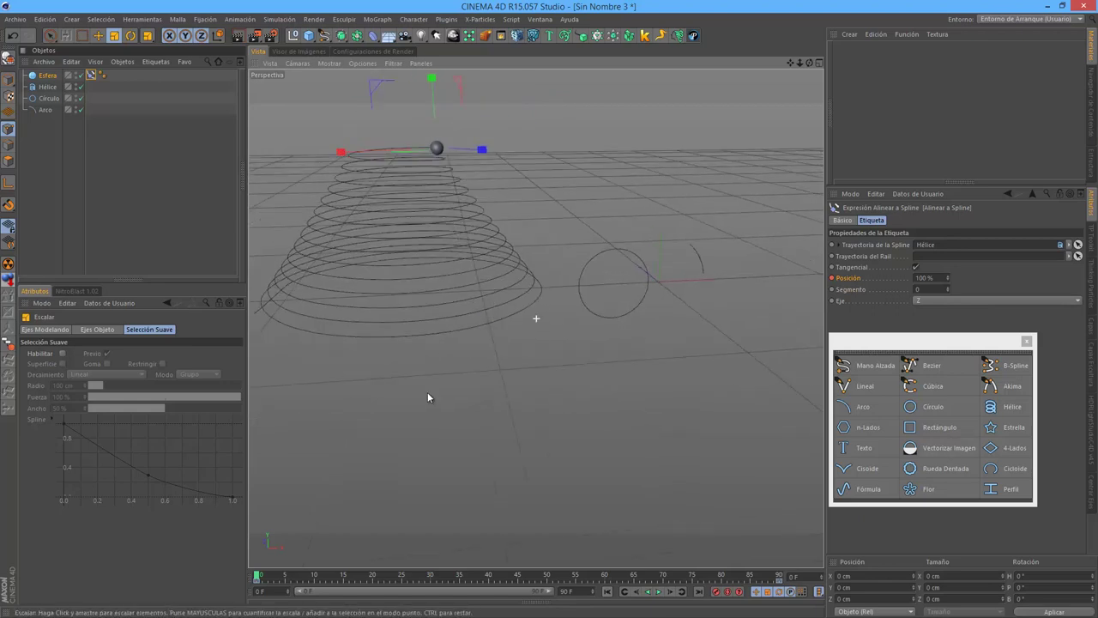
alt+middle_drag(428, 392, 270, 434)
Step: Add an n-Side spline and set it to 22 sides
click(847, 429)
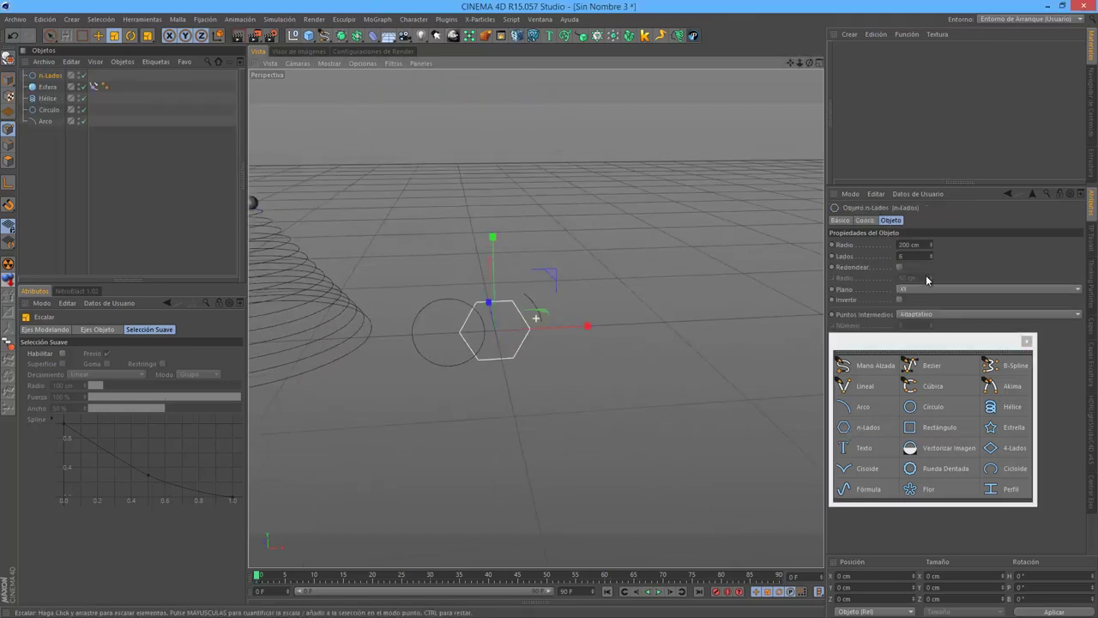
click(911, 256)
text(15)
key(Return)
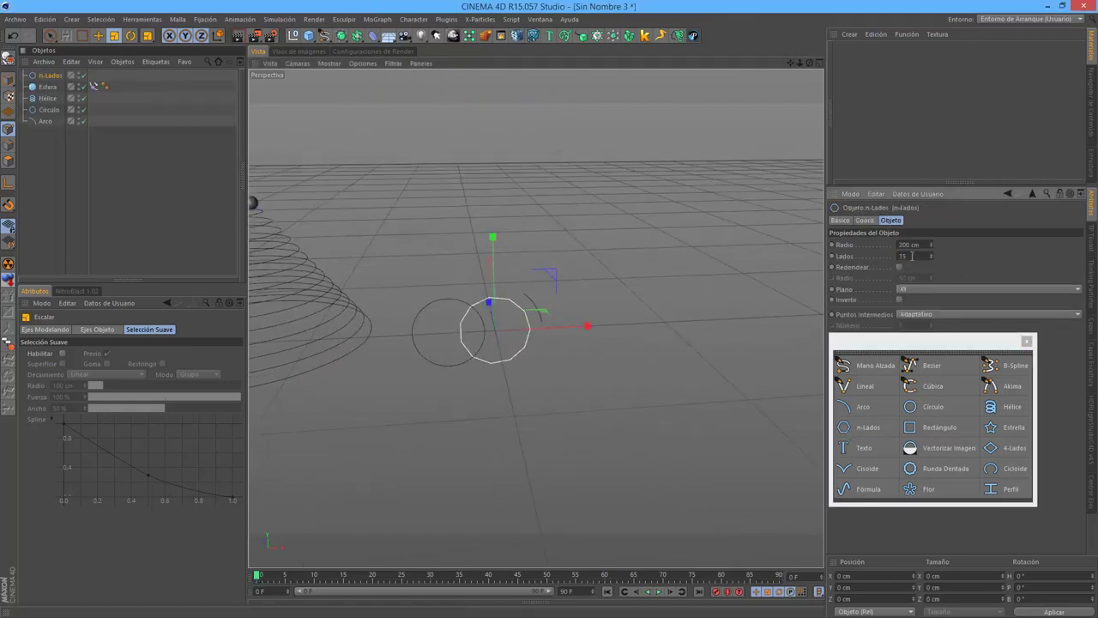
mouse_move(601, 295)
alt+mouse_down()
mouse_move(657, 251)
mouse_move(599, 295)
alt+mouse_up()
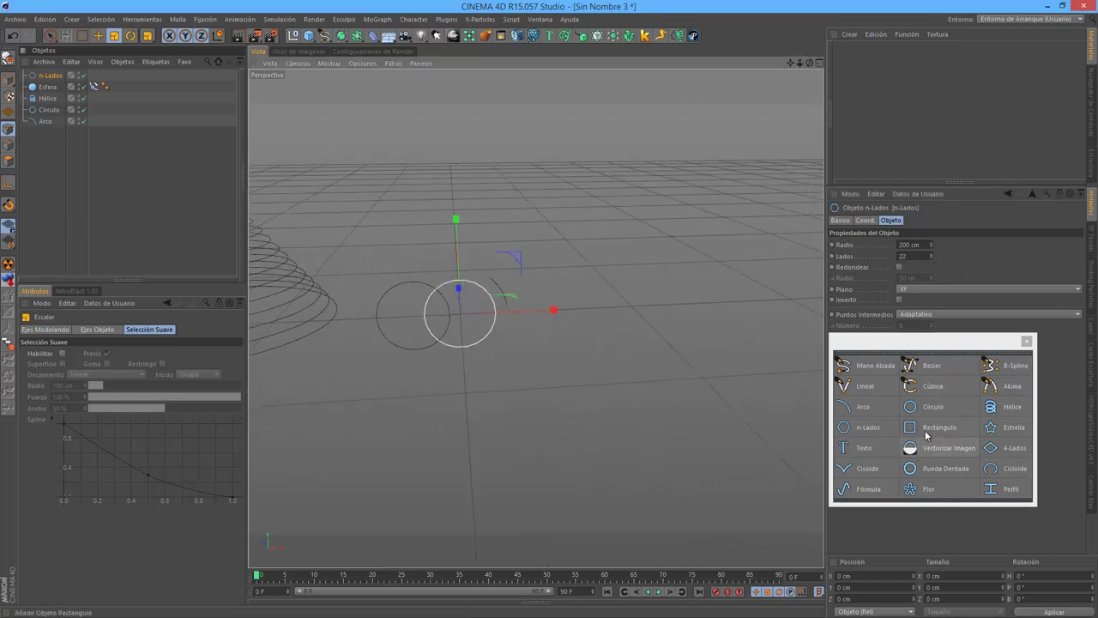
Step: Add a Rectangle spline and move it to the right of the circles
click(939, 427)
click(588, 297)
key(9)
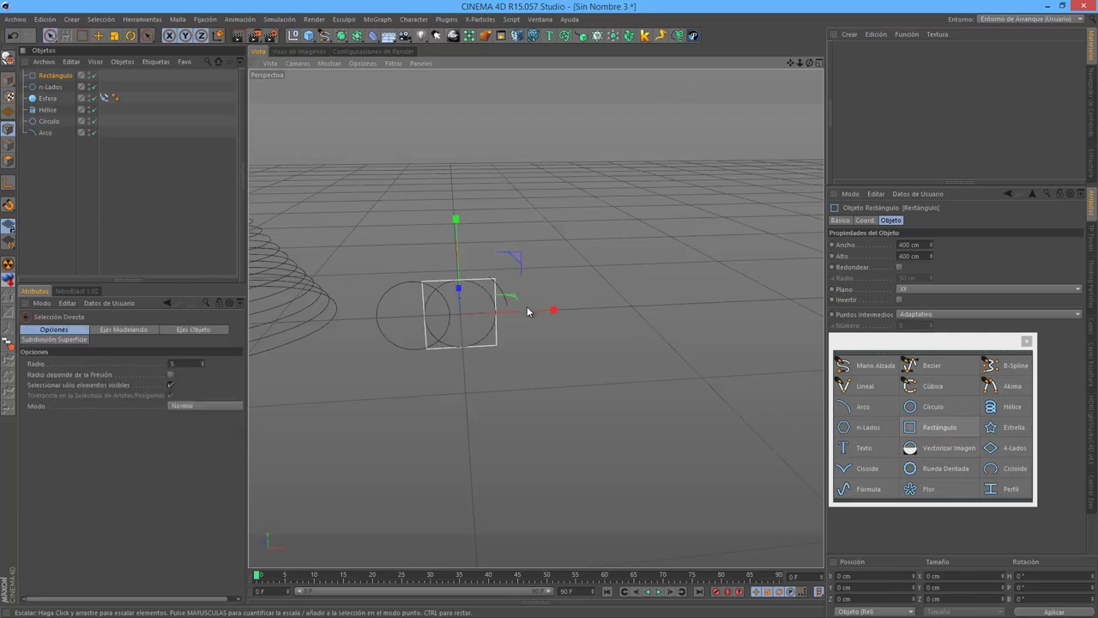
drag(545, 314, 670, 306)
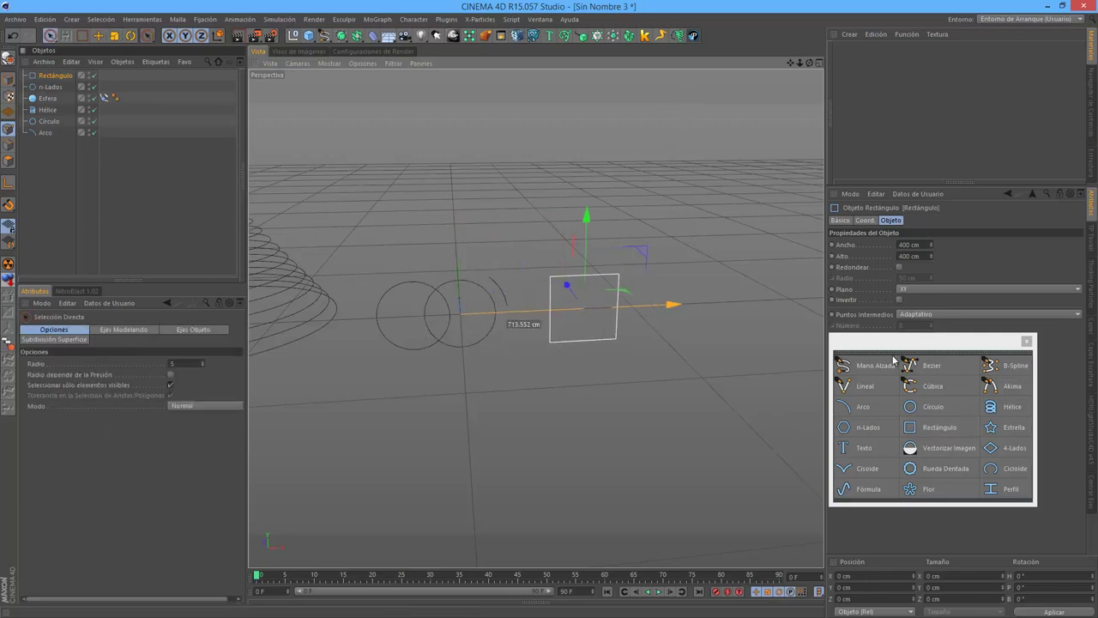
mouse_move(922, 342)
mouse_down()
mouse_move(897, 359)
mouse_move(910, 373)
mouse_up()
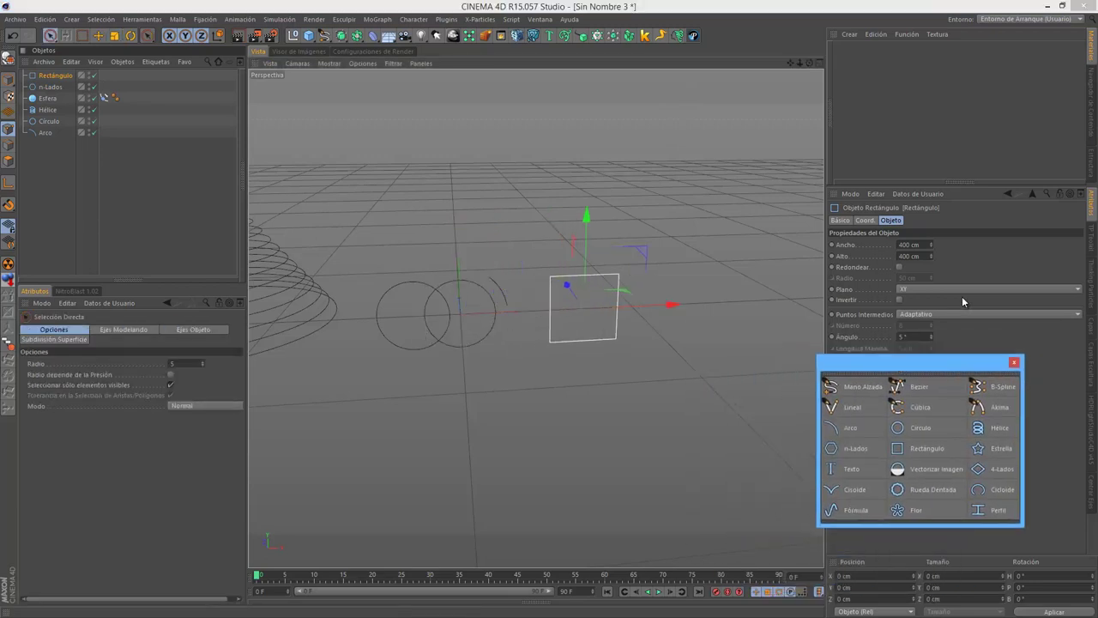
Step: Enable Rounding on the rectangle and set its corner radius to 25 cm
click(900, 268)
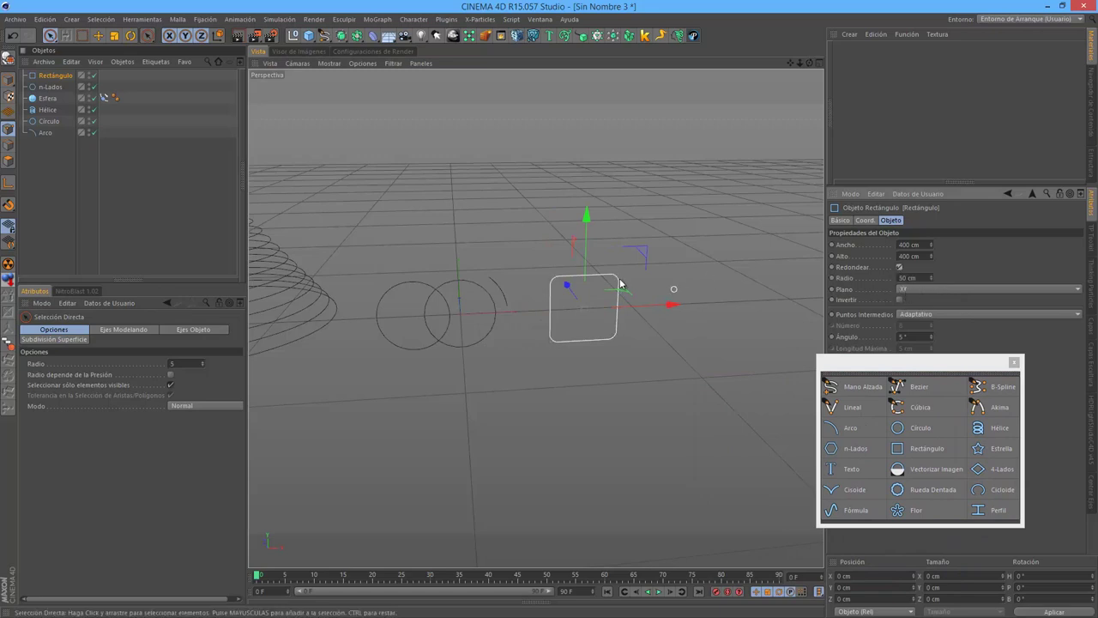
alt+right_drag(621, 279, 549, 314)
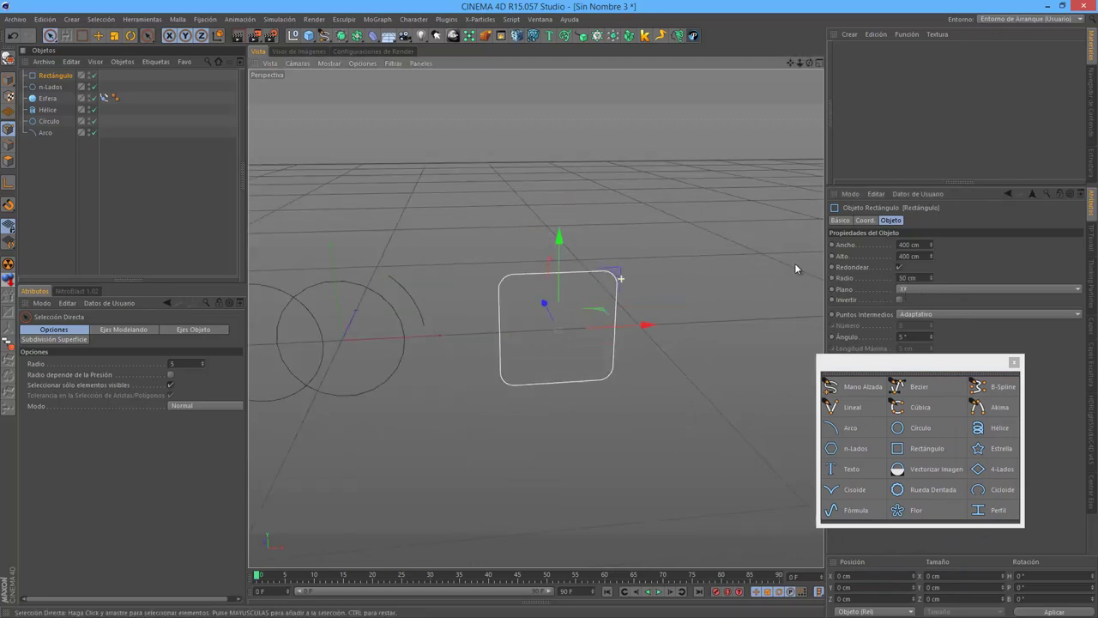
click(899, 267)
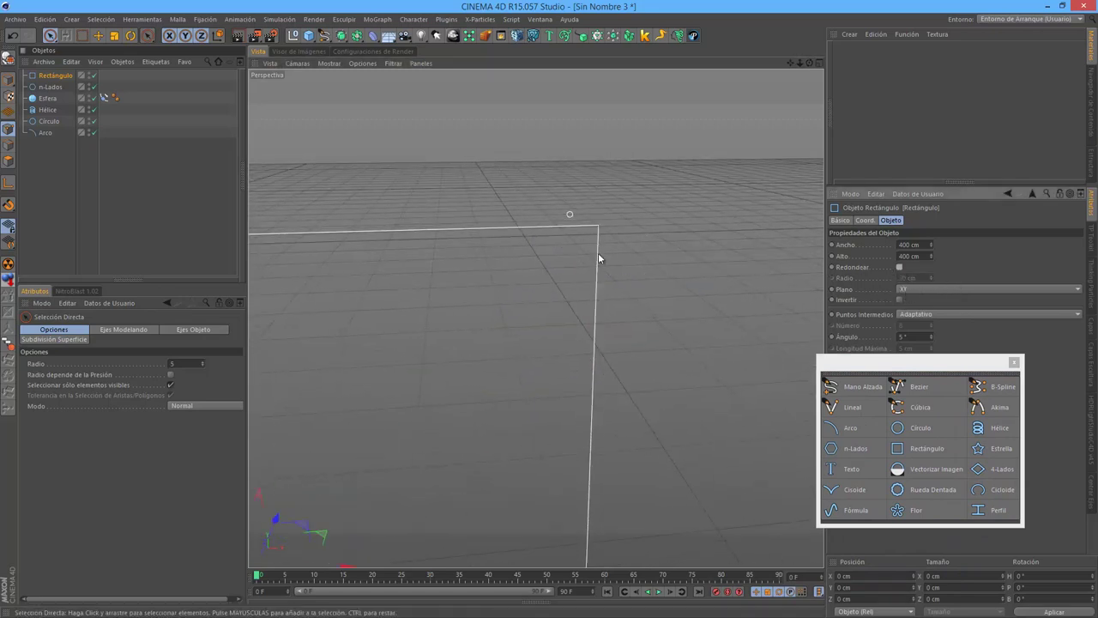
click(899, 267)
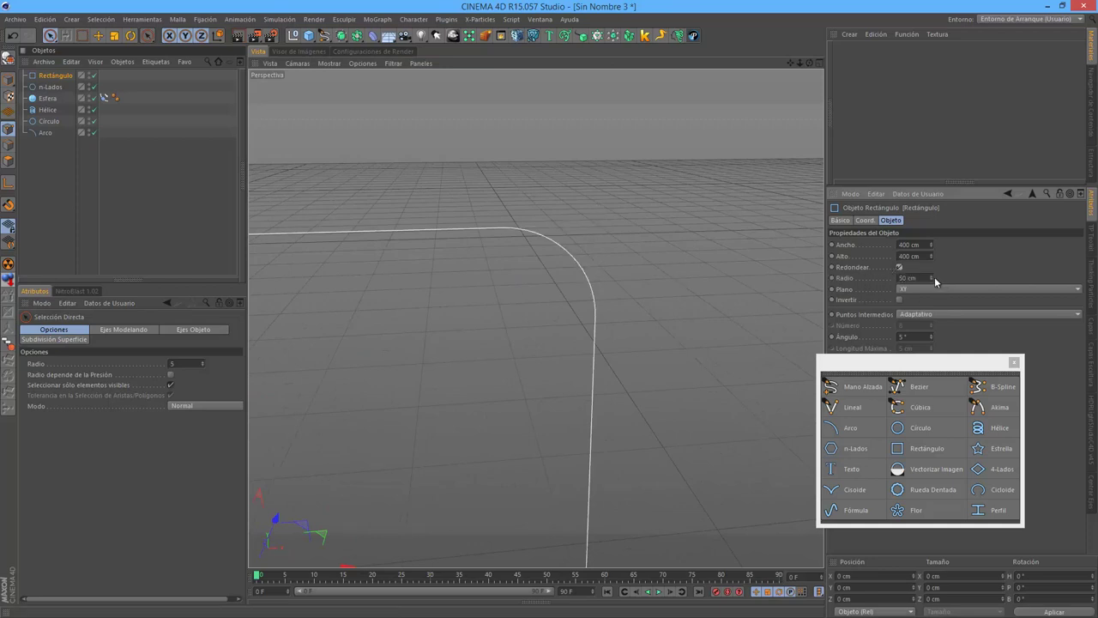
drag(931, 281, 934, 176)
alt+drag(527, 453, 488, 437)
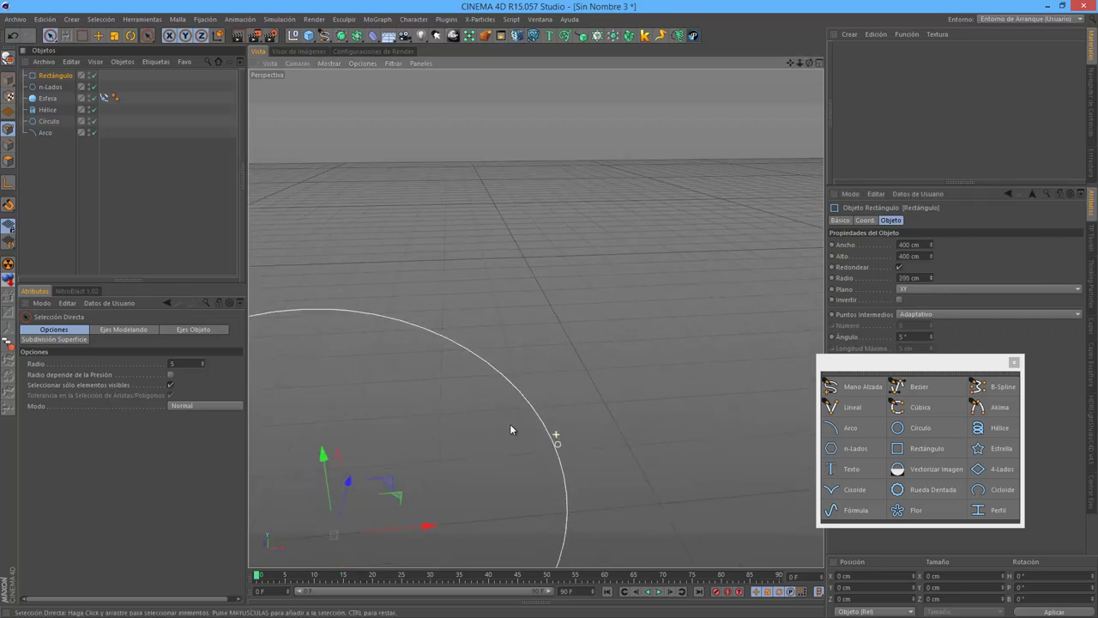
mouse_move(488, 437)
alt+middle_down()
mouse_move(679, 286)
mouse_move(746, 253)
alt+middle_up()
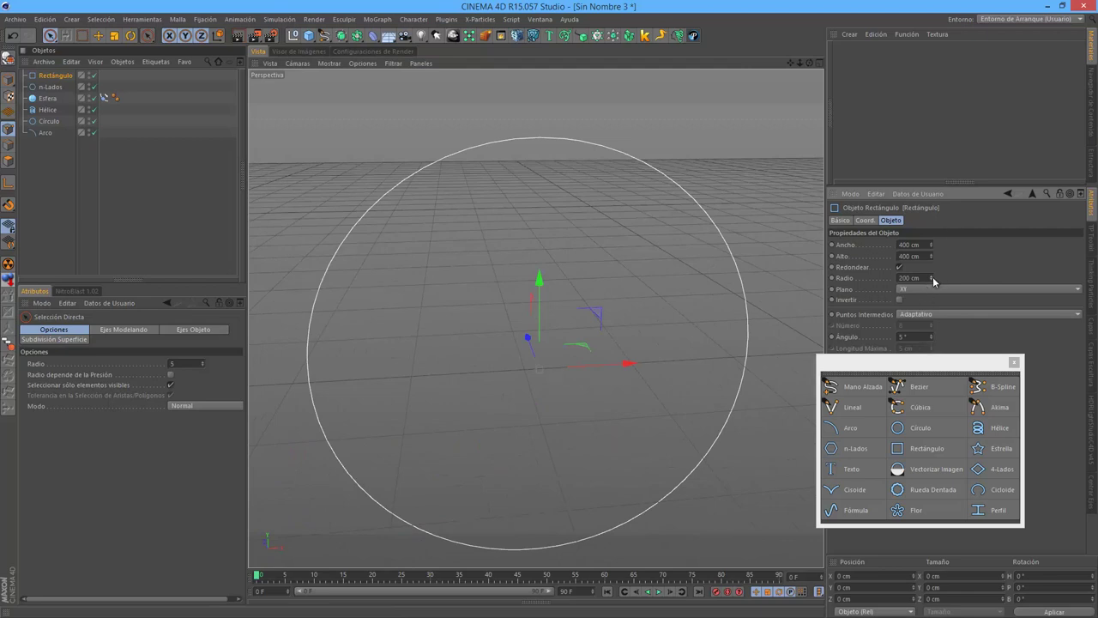
mouse_move(931, 284)
mouse_down()
mouse_move(931, 318)
mouse_move(932, 251)
mouse_up()
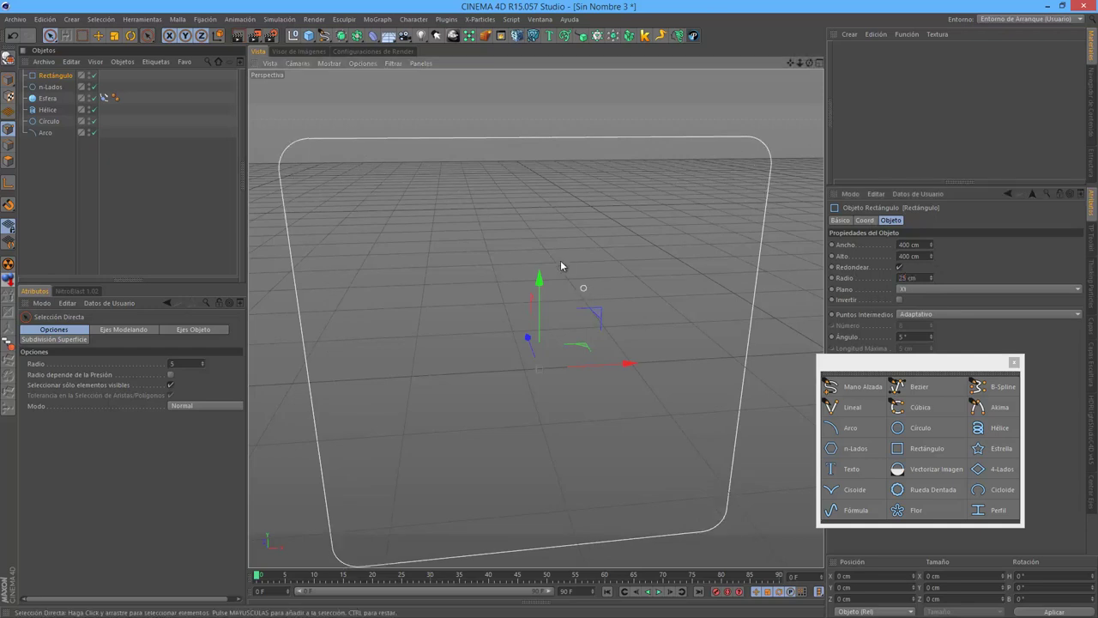
alt+drag(610, 349, 479, 349)
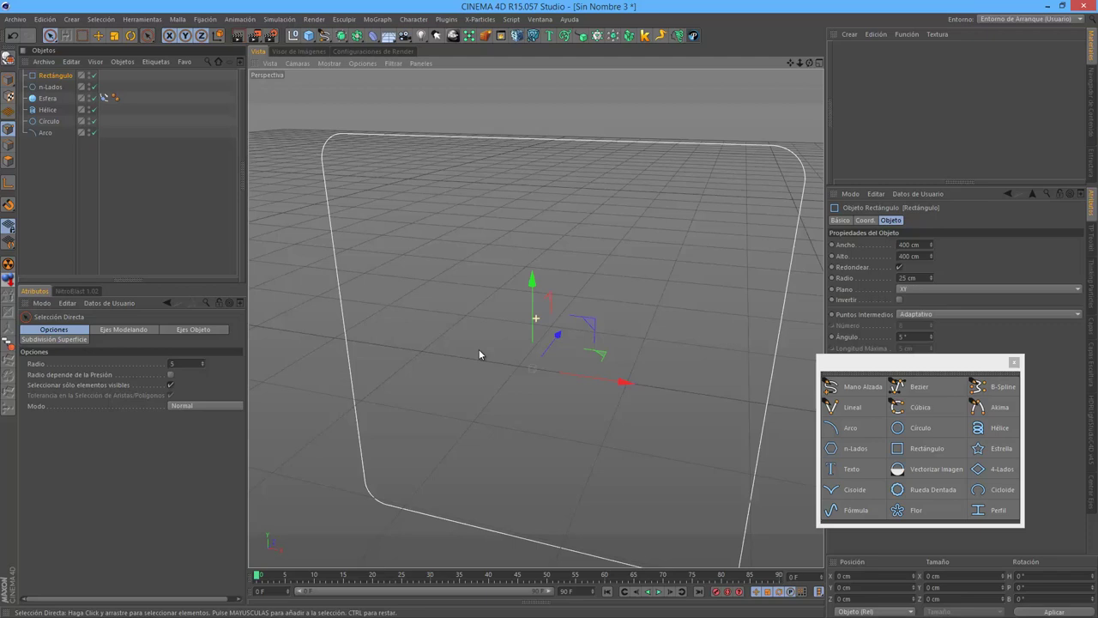
click(341, 35)
Step: Add an Extrude generator and parent the Rectangle under it to form a 20 cm rounded slab
click(472, 49)
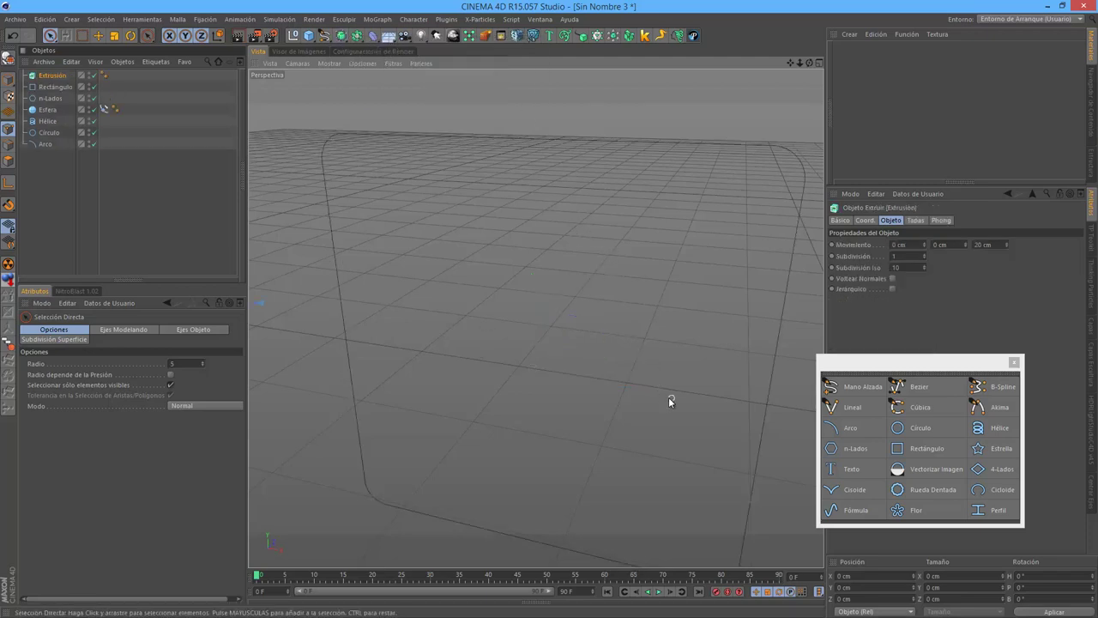
drag(55, 87, 48, 77)
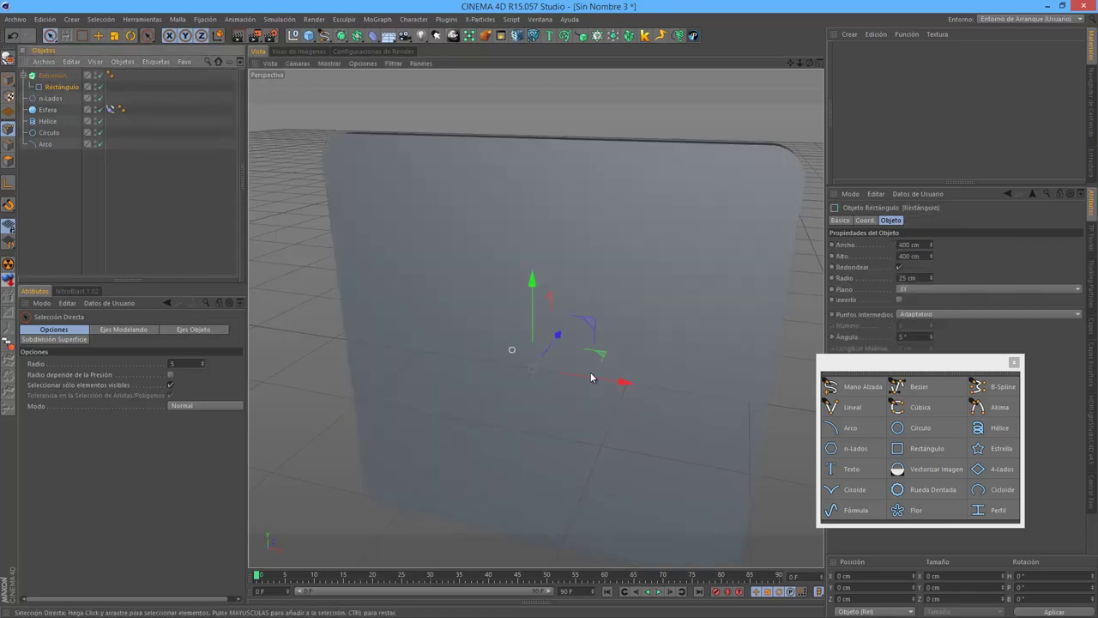
mouse_move(592, 298)
alt+mouse_down()
mouse_move(440, 308)
mouse_move(473, 339)
mouse_move(621, 323)
mouse_move(587, 331)
alt+mouse_up()
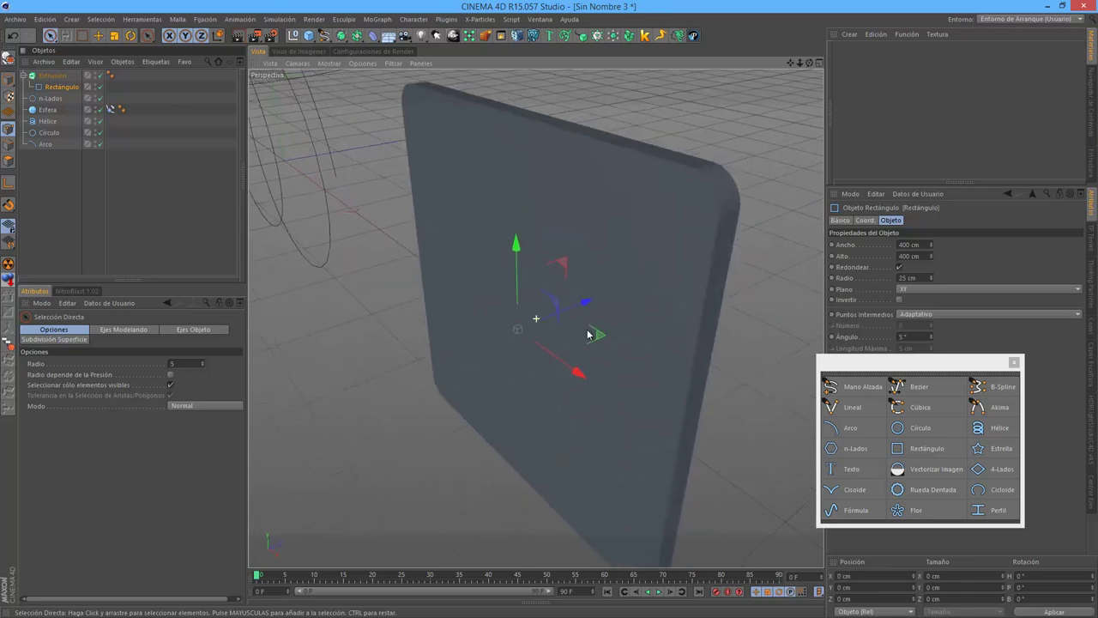
scroll(553, 315, down, 2)
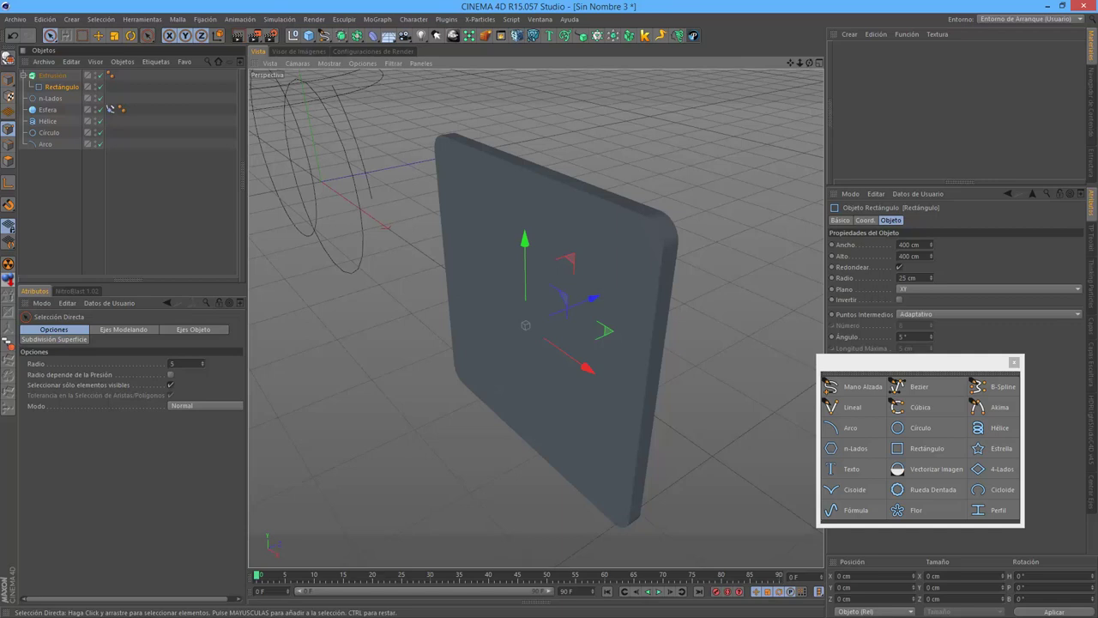
mouse_move(532, 324)
alt+mouse_down()
mouse_move(589, 260)
mouse_move(781, 448)
alt+mouse_up()
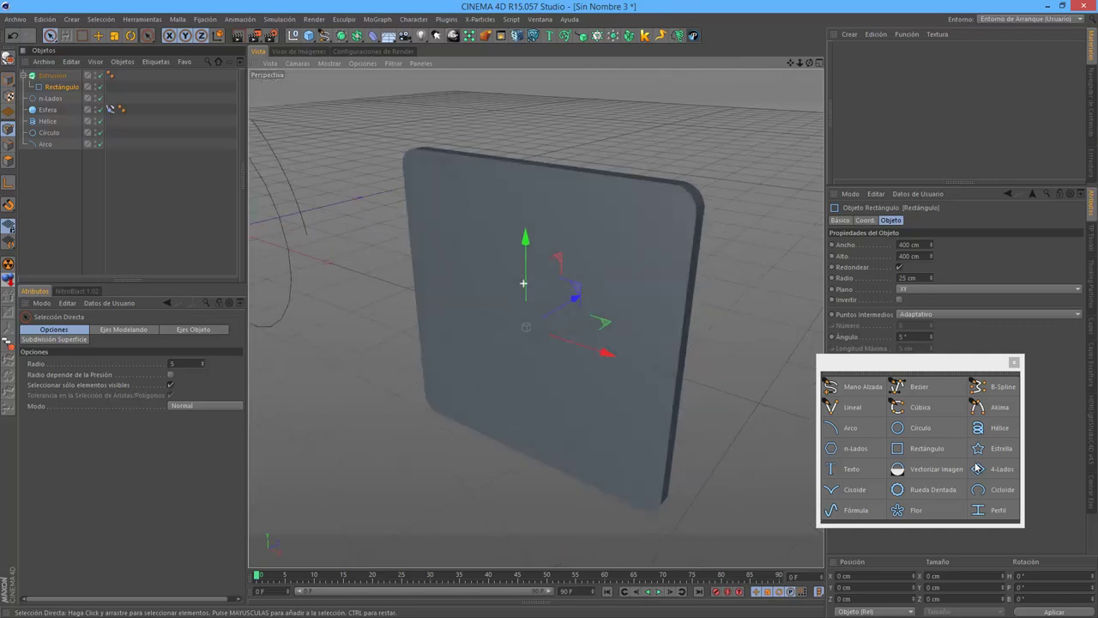
Step: Add a Flower spline with 104 cm inner radius, 105 cm outer radius and 7 petals
click(903, 512)
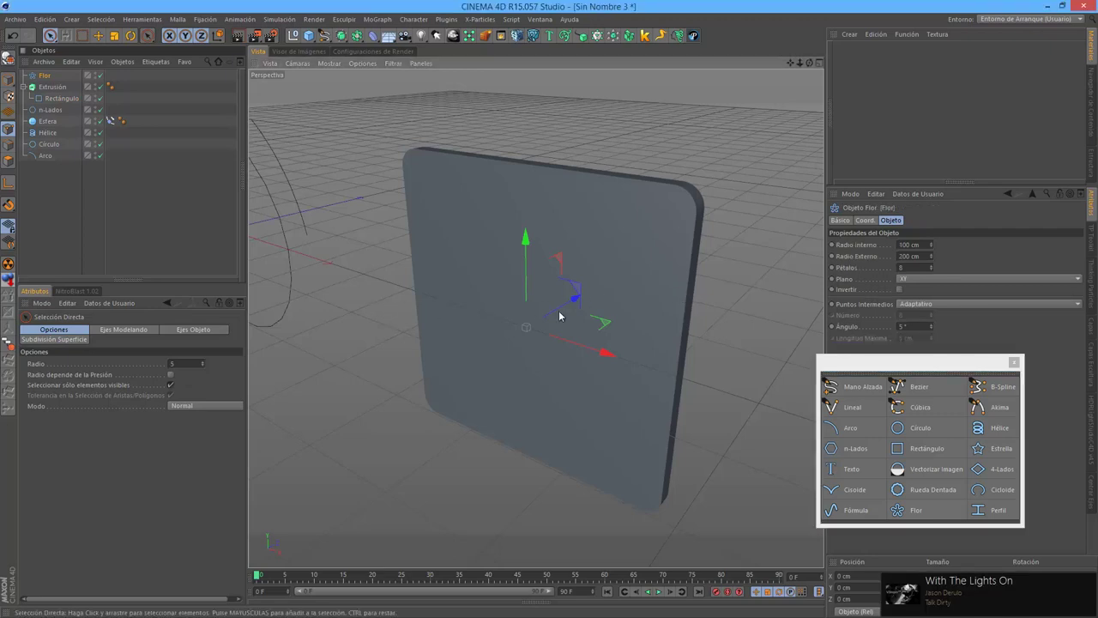
key(o)
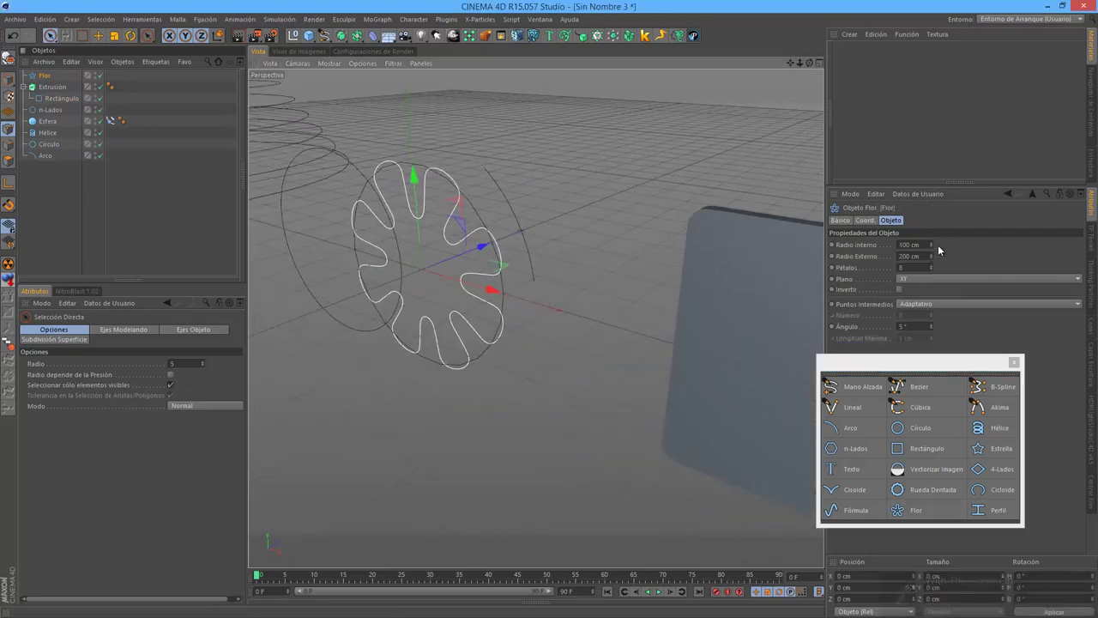
click(930, 245)
key(Up)
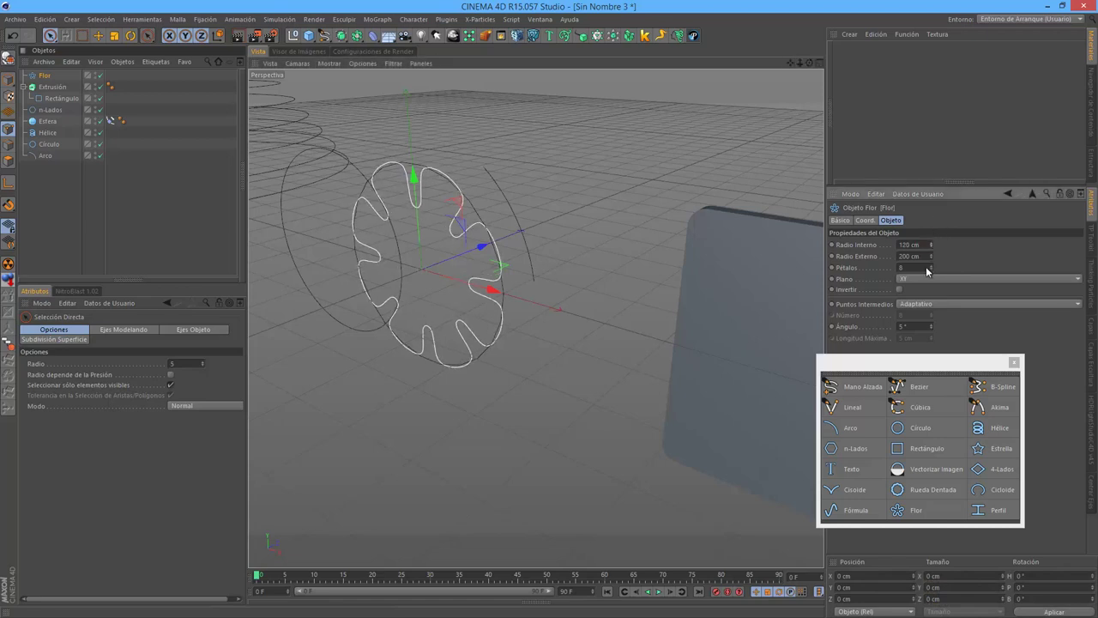
key(Up)
key(Up)
mouse_move(931, 260)
mouse_down()
mouse_move(940, 277)
mouse_move(931, 263)
mouse_up()
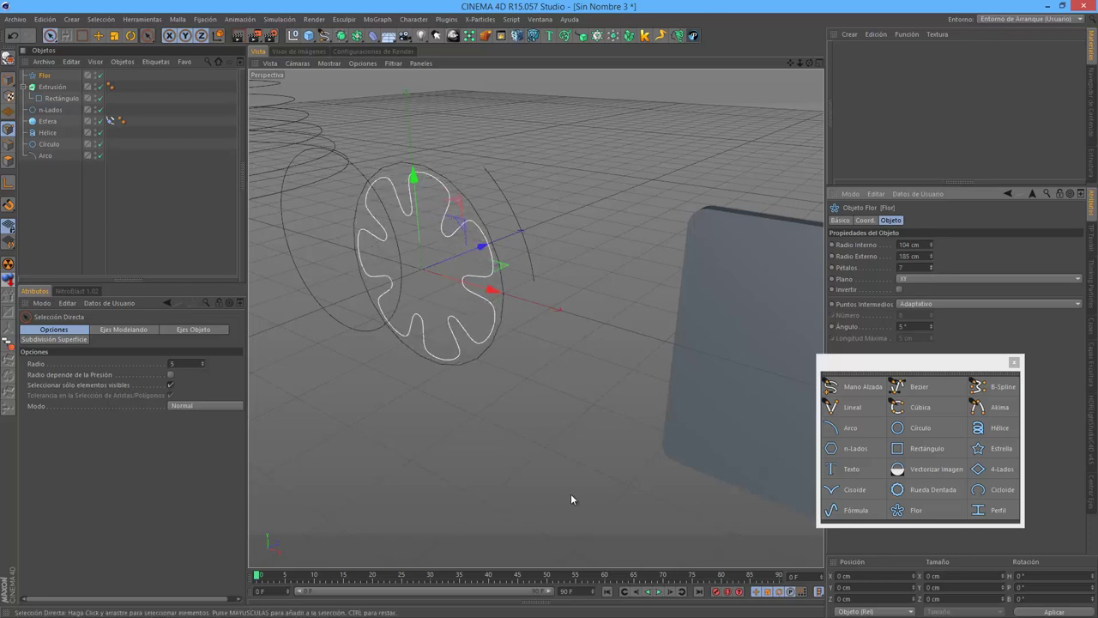
mouse_move(493, 369)
alt+mouse_down()
mouse_move(605, 316)
mouse_move(791, 367)
mouse_move(556, 314)
alt+mouse_up()
mouse_move(477, 353)
alt+mouse_down()
mouse_move(763, 370)
mouse_move(436, 328)
mouse_move(709, 346)
mouse_move(654, 329)
alt+mouse_up()
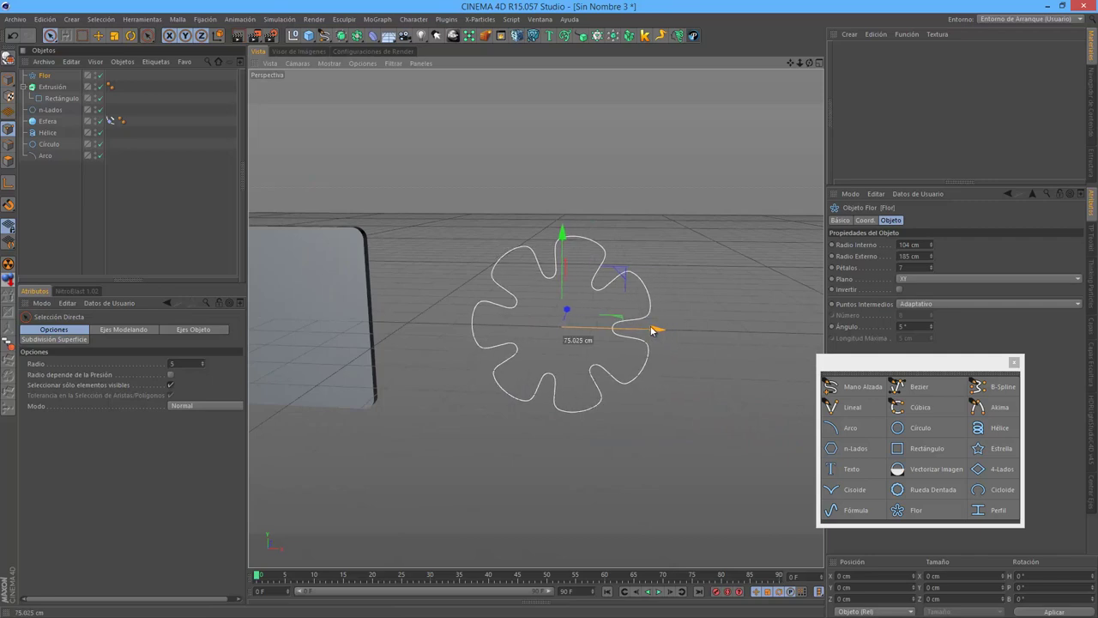
Step: Add a Gear spline and move it along X beside the flower
click(931, 490)
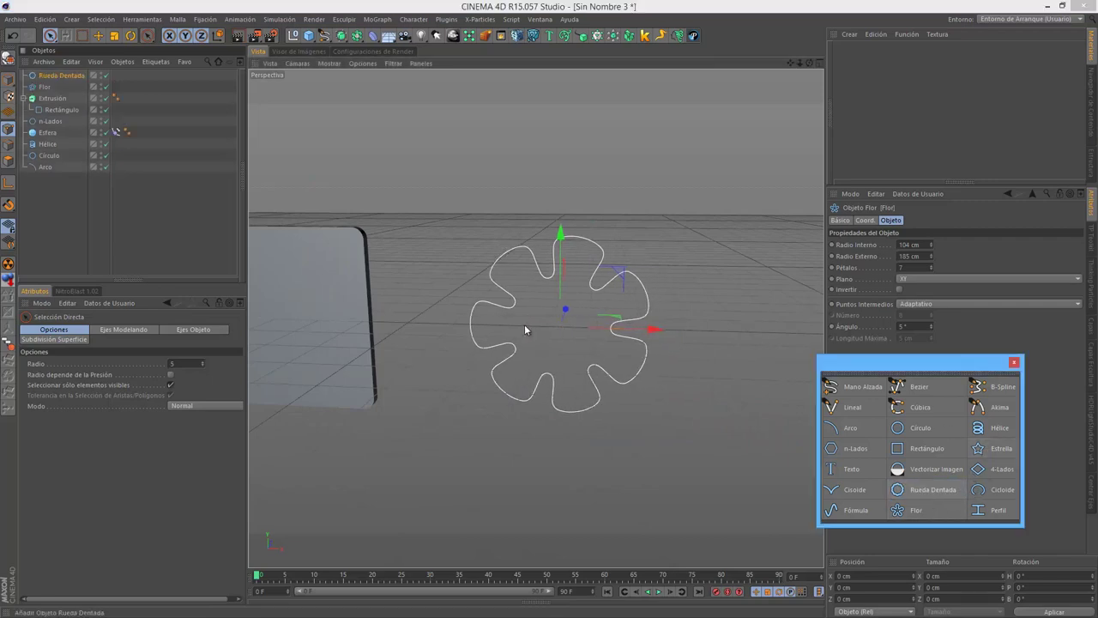
scroll(519, 322, down, 2)
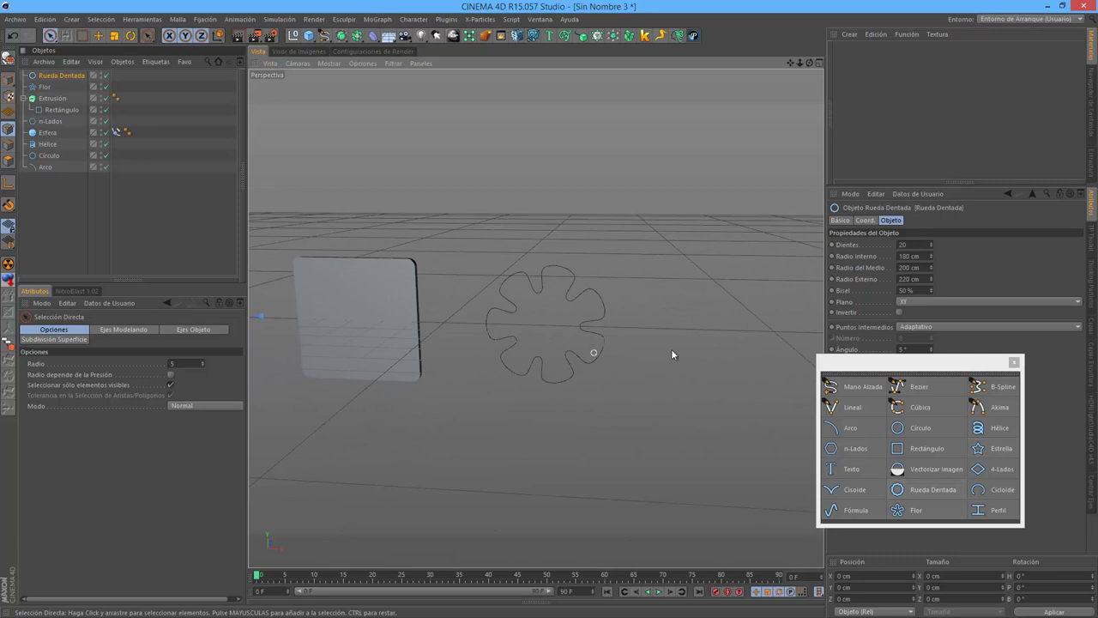
key(h)
drag(419, 333, 253, 355)
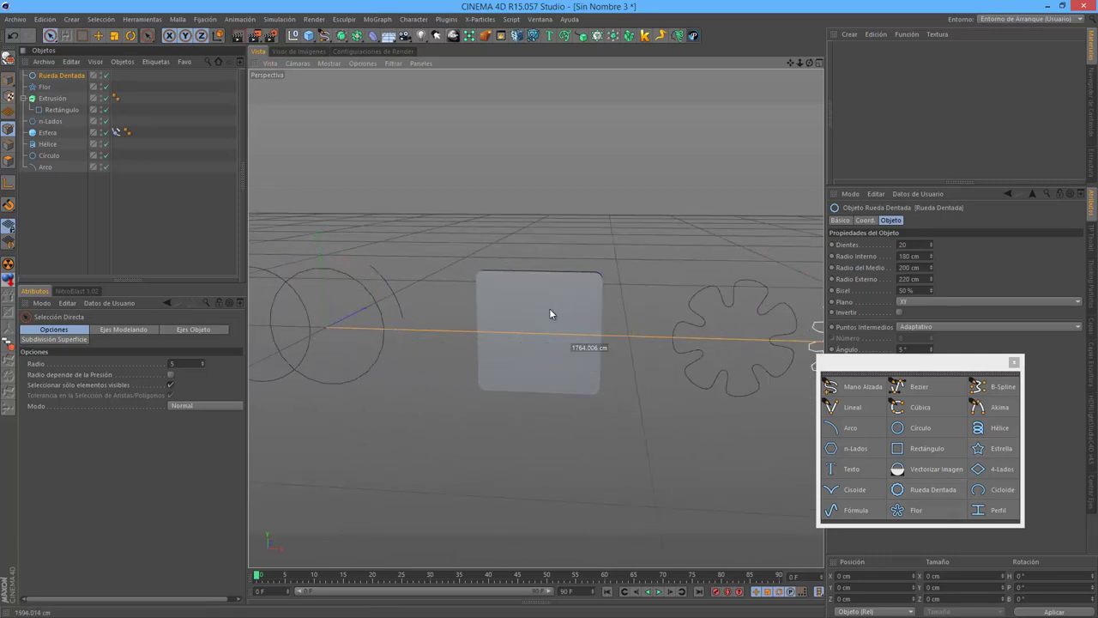
alt+middle_drag(646, 379, 597, 332)
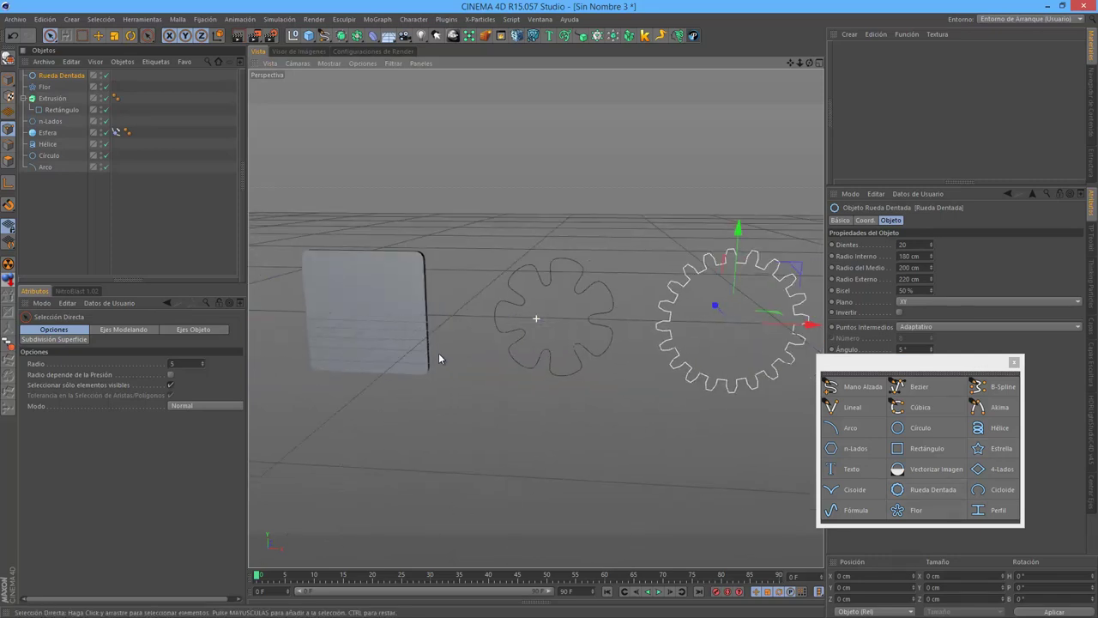
mouse_move(597, 331)
alt+mouse_down()
mouse_move(606, 143)
mouse_move(642, 283)
alt+mouse_up()
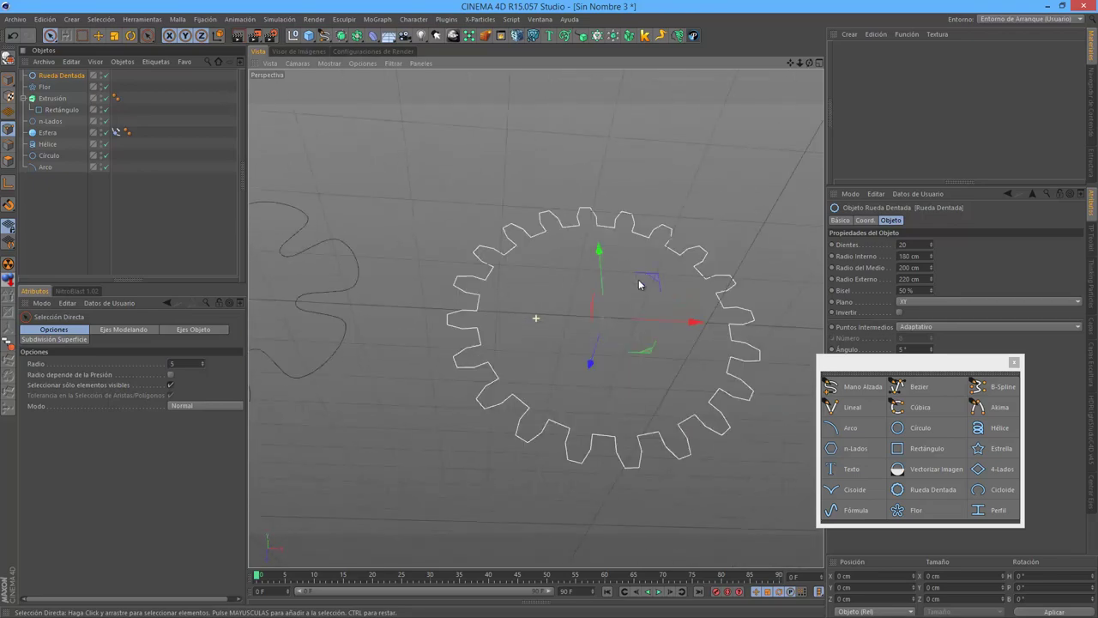
Step: Set the gear to 11 teeth, 182/196/284 cm radii and 41% bevel
click(923, 245)
text(1)
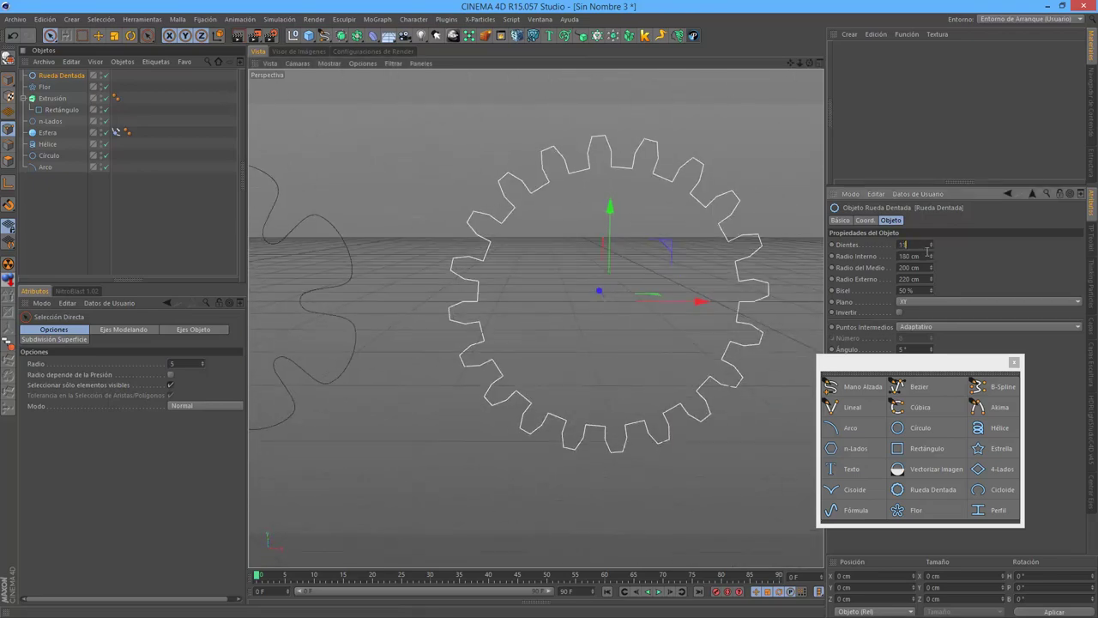
key(Return)
drag(931, 255, 930, 300)
scroll(610, 366, down, 2)
alt+drag(611, 366, 534, 319)
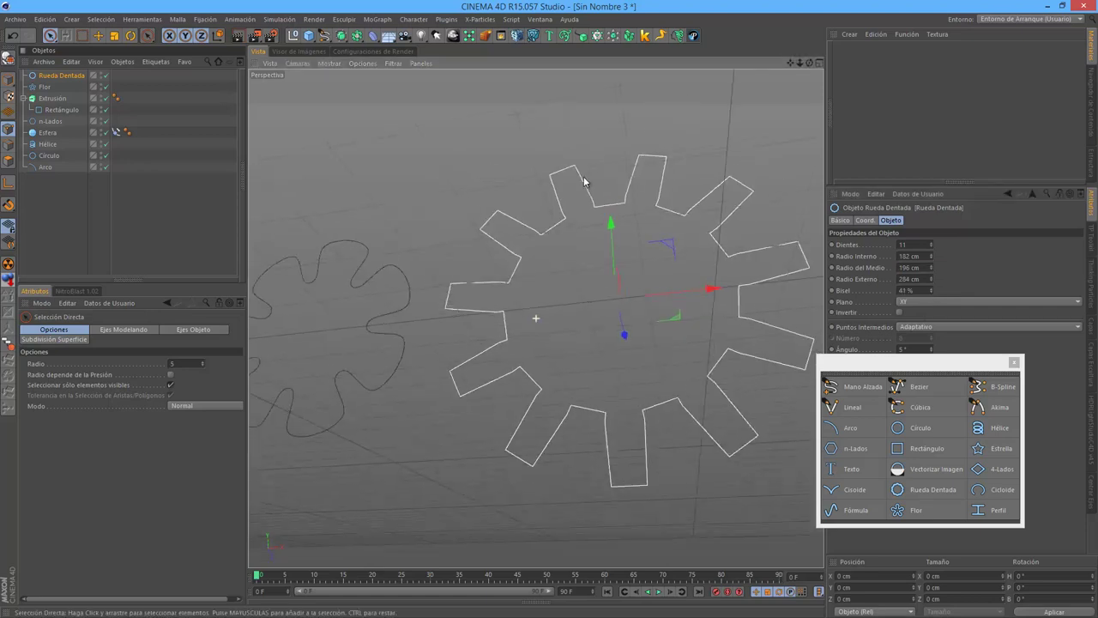
mouse_move(534, 167)
alt+mouse_down()
mouse_move(600, 353)
mouse_move(555, 347)
alt+mouse_up()
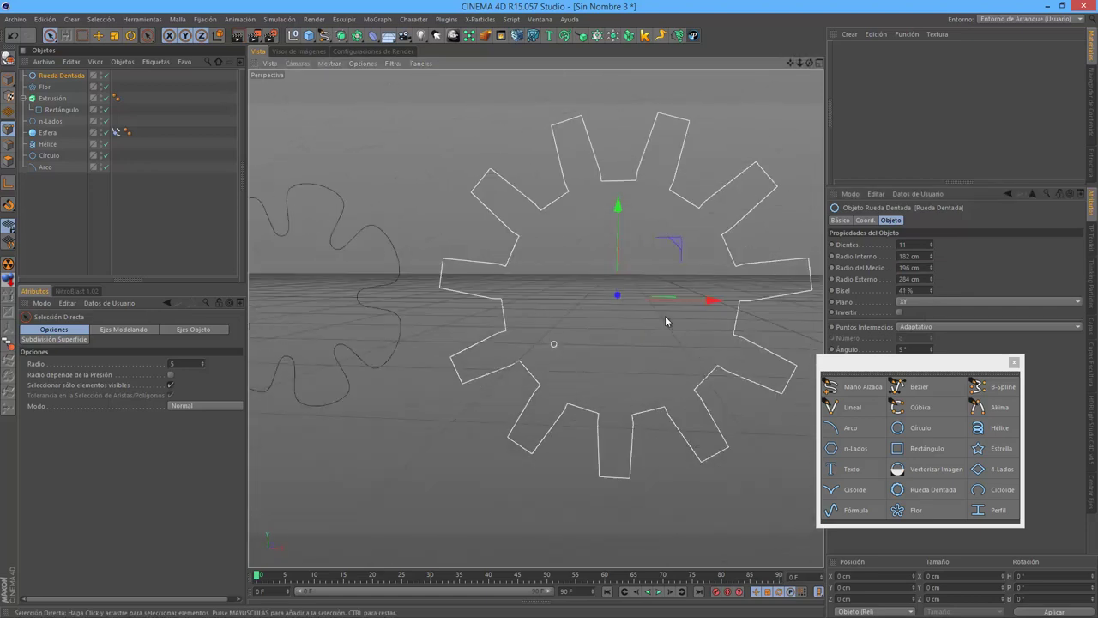
mouse_move(566, 304)
alt+mouse_down()
mouse_move(729, 311)
mouse_move(625, 323)
mouse_move(657, 309)
mouse_move(641, 421)
alt+mouse_up()
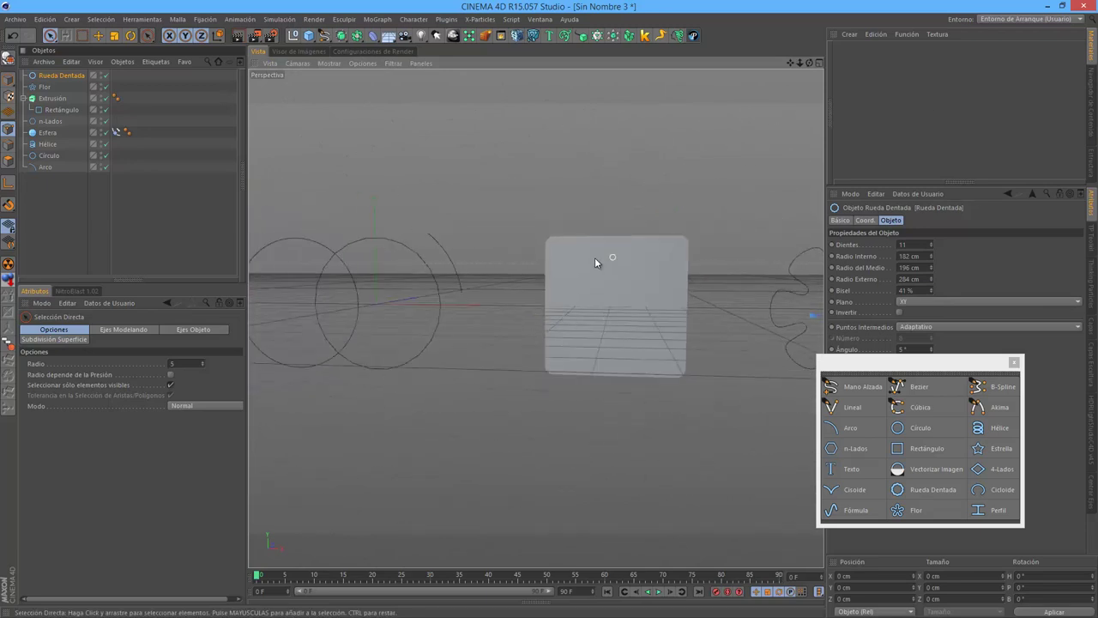
middle_drag(594, 258, 588, 257)
middle_click(603, 272)
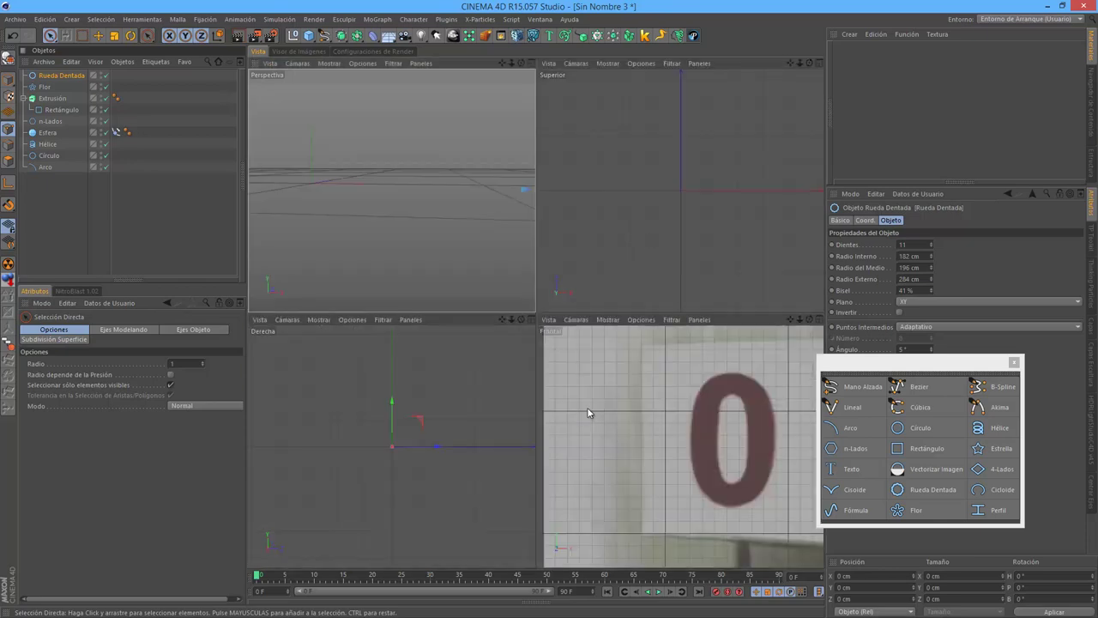
middle_click(636, 380)
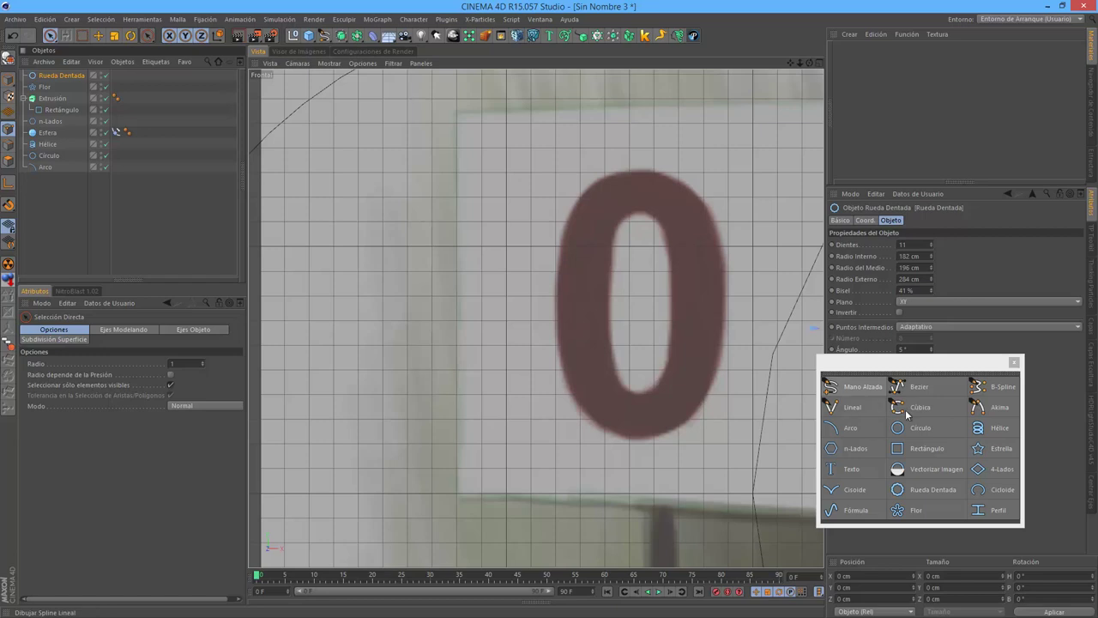
scroll(618, 314, down, 2)
scroll(728, 357, down, 2)
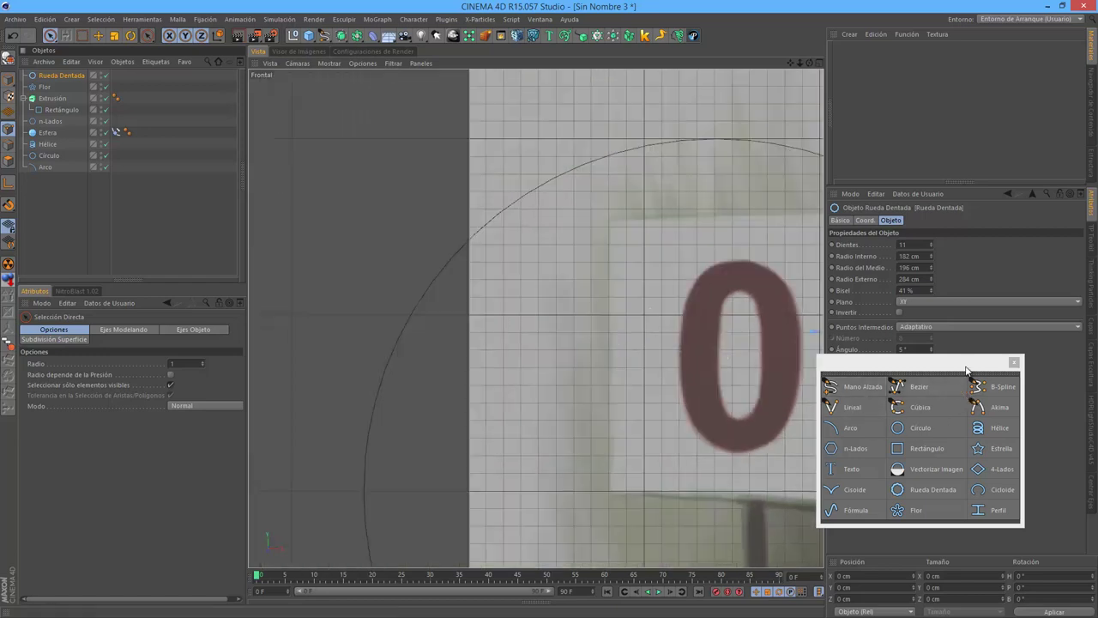
mouse_move(932, 363)
mouse_down()
mouse_move(794, 199)
mouse_move(968, 236)
mouse_up()
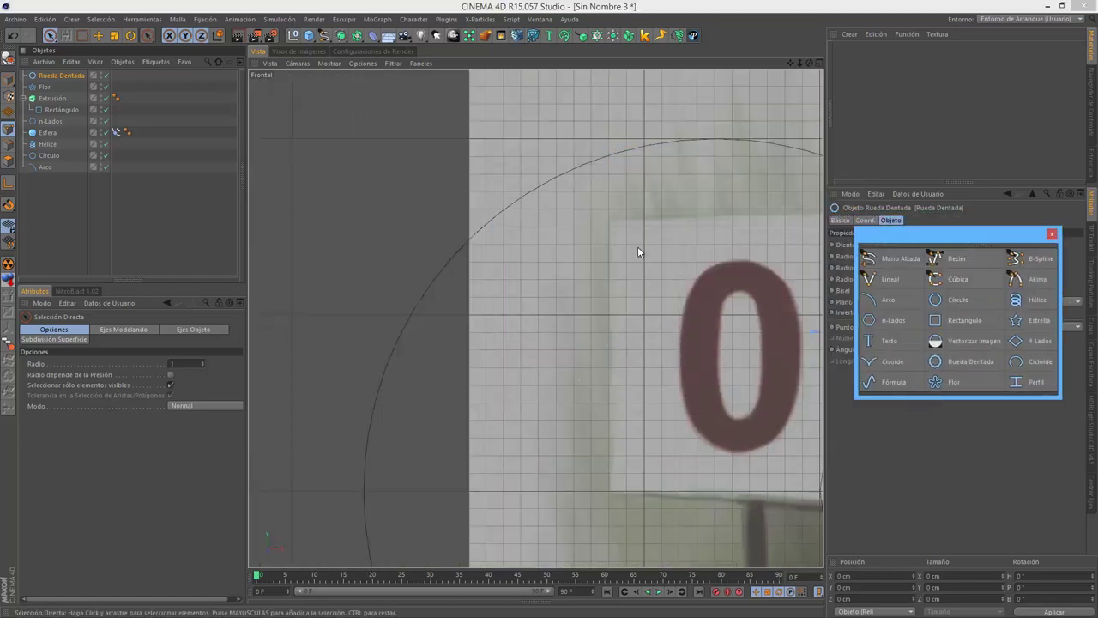
middle_click(580, 271)
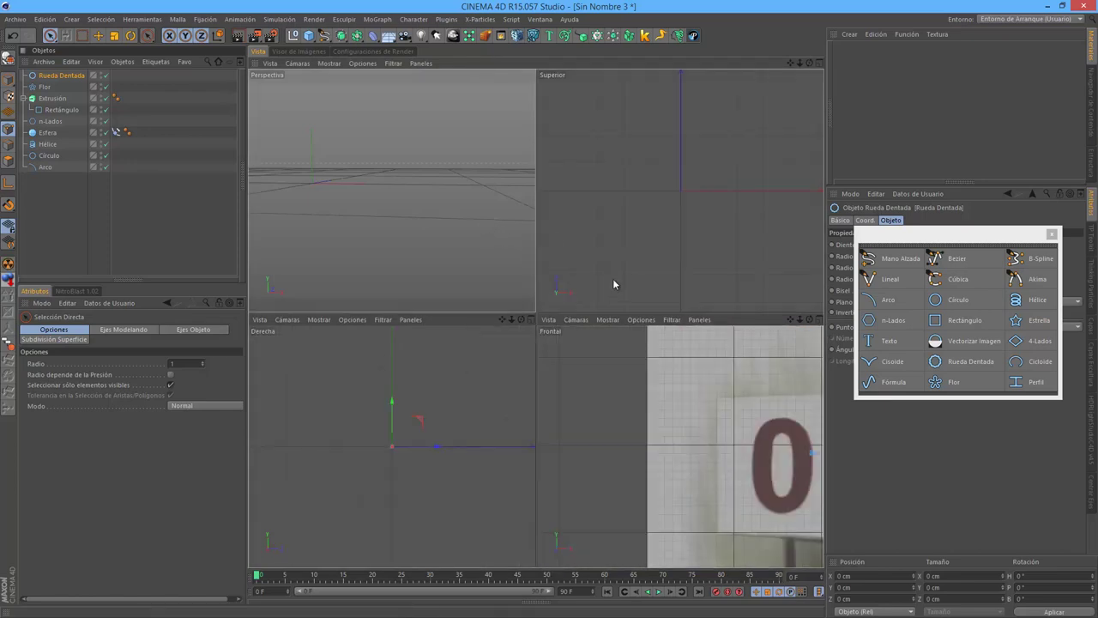
middle_click(613, 278)
alt+drag(632, 325, 649, 271)
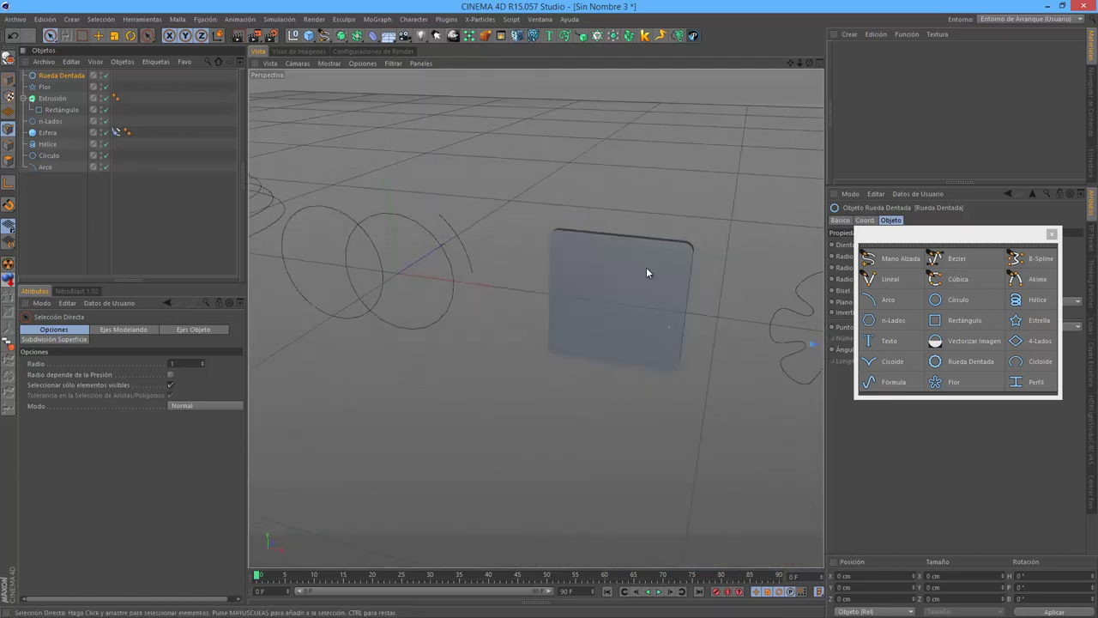
alt+drag(601, 333, 629, 304)
drag(983, 240, 894, 384)
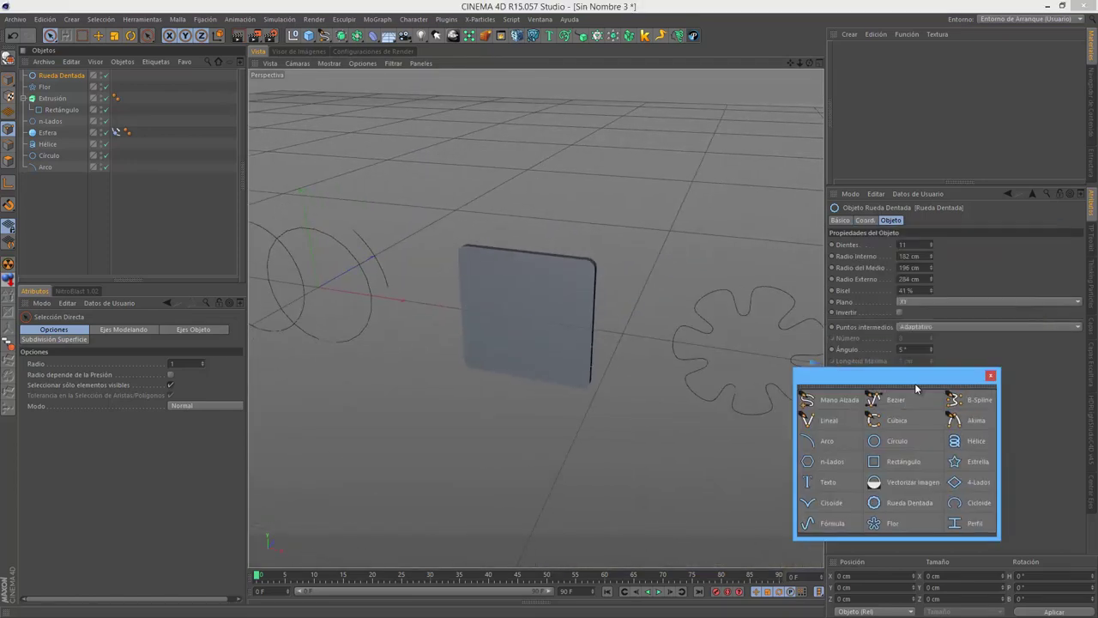
Step: Set the Extrude movement to X 100 cm, Y 55 cm and Z 37 cm
click(51, 98)
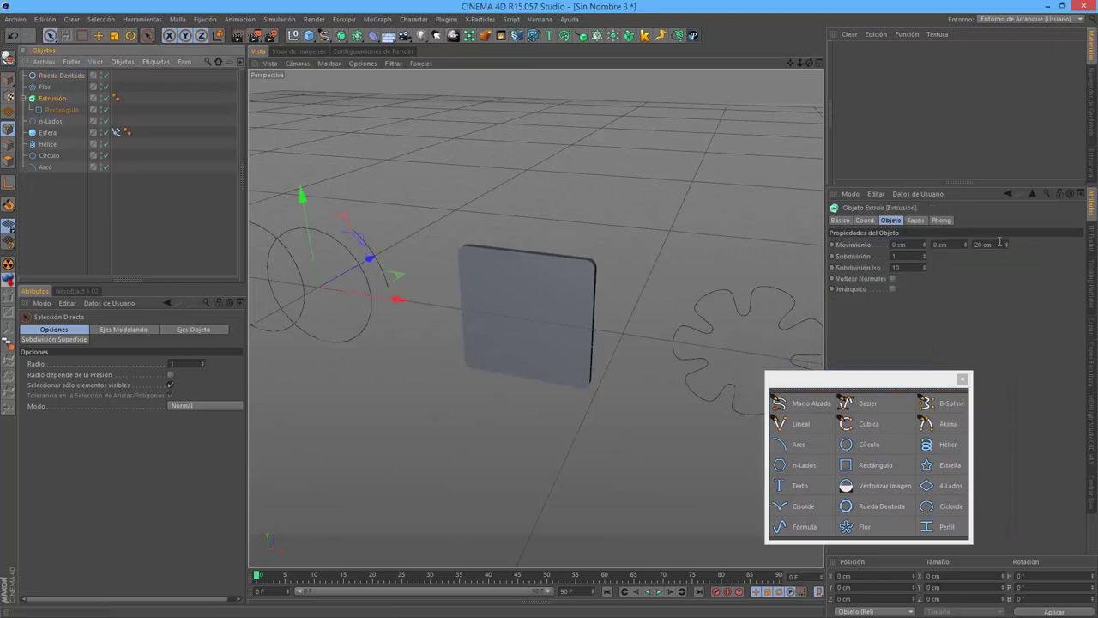
drag(1006, 245, 998, 271)
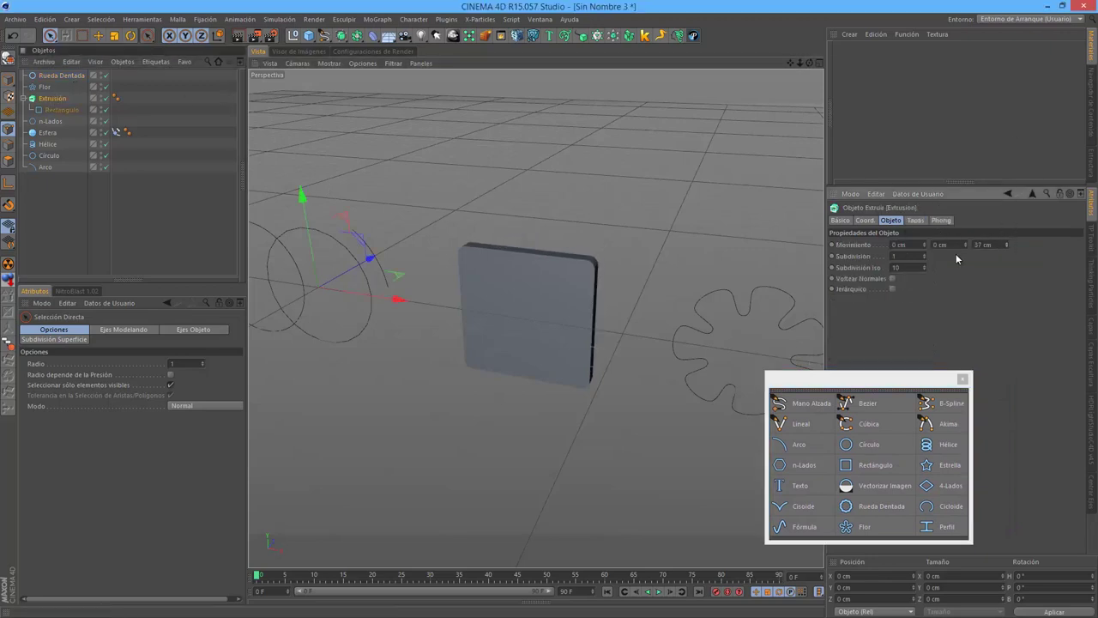
mouse_move(968, 237)
mouse_down()
mouse_move(965, 225)
mouse_move(964, 247)
mouse_up()
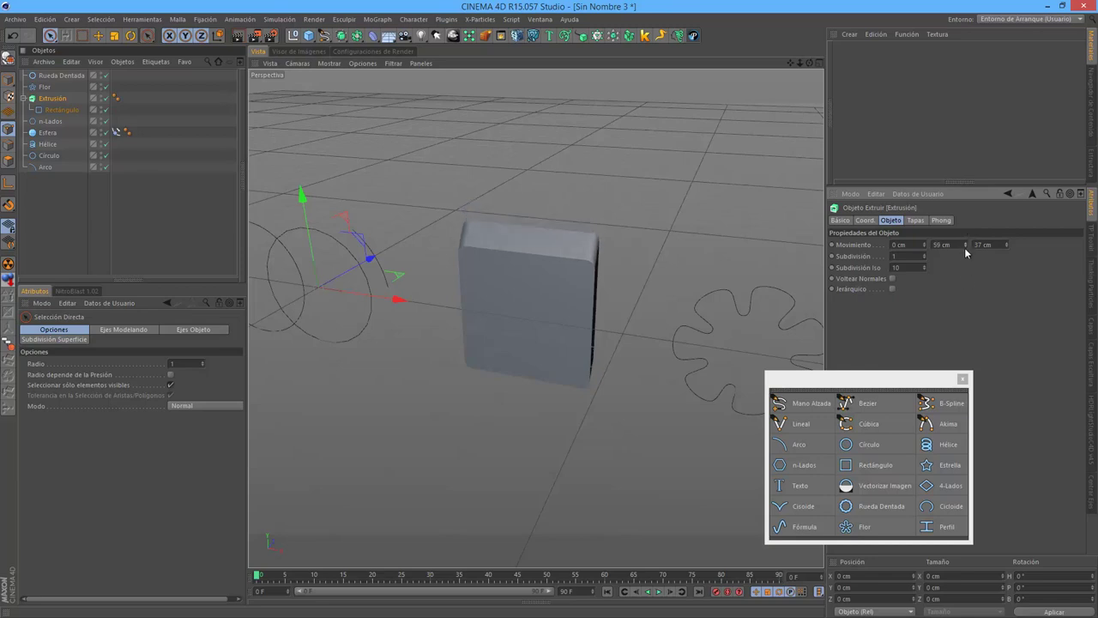
mouse_move(633, 267)
alt+mouse_down()
mouse_move(440, 230)
mouse_move(515, 249)
alt+mouse_up()
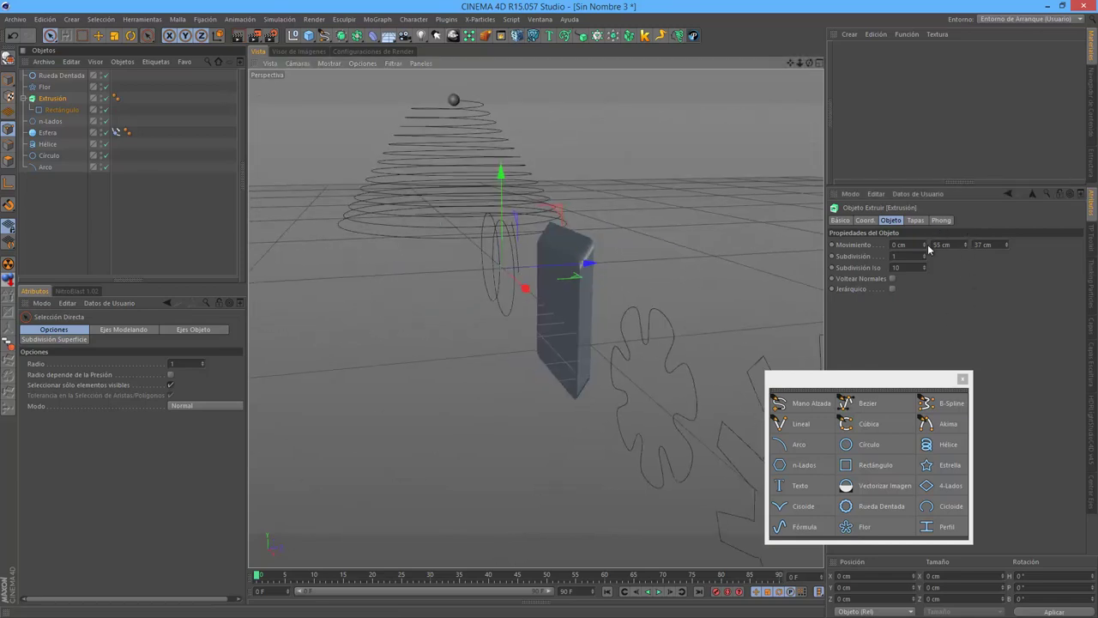
drag(924, 242, 923, 239)
mouse_move(593, 366)
alt+mouse_down()
mouse_move(753, 537)
mouse_move(736, 476)
mouse_move(836, 452)
mouse_move(584, 502)
mouse_move(575, 409)
mouse_move(580, 429)
alt+mouse_up()
click(590, 452)
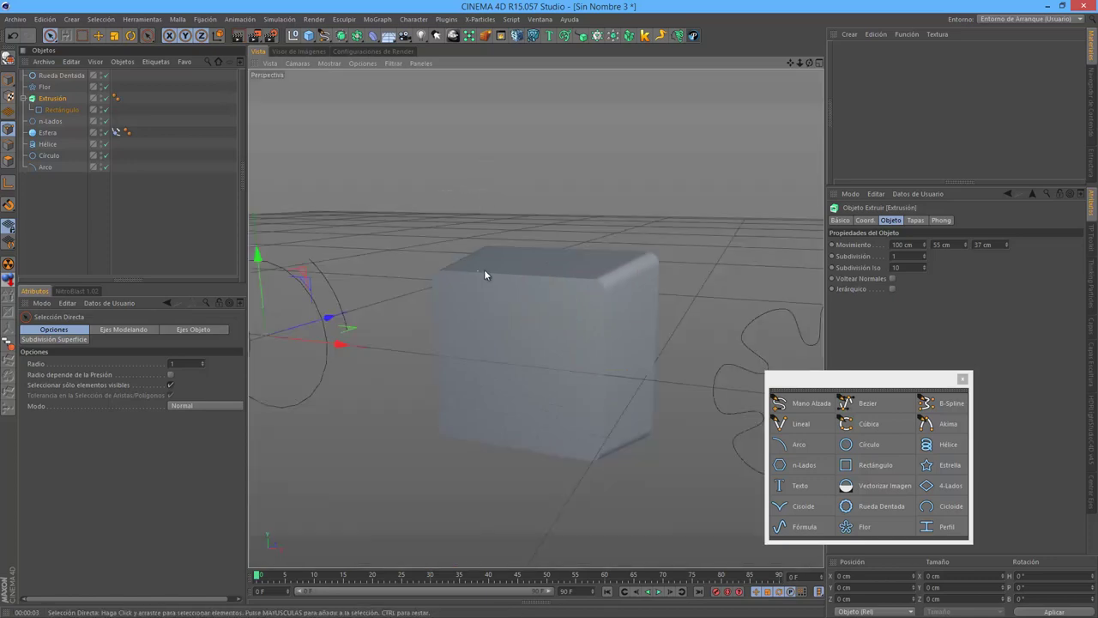
alt+drag(484, 269, 561, 271)
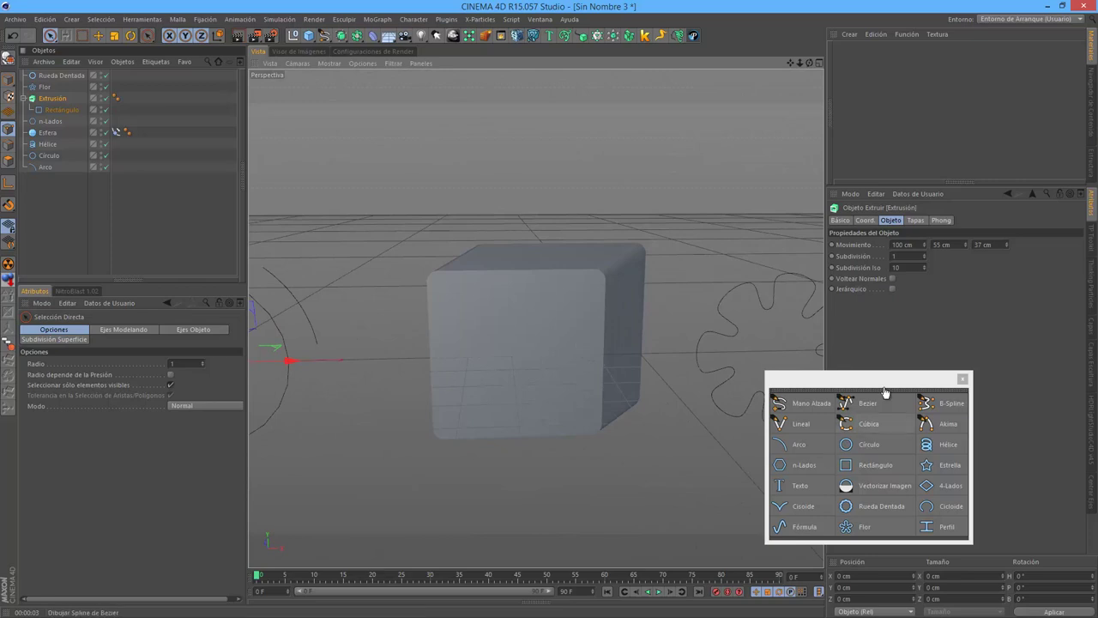
drag(883, 381, 878, 241)
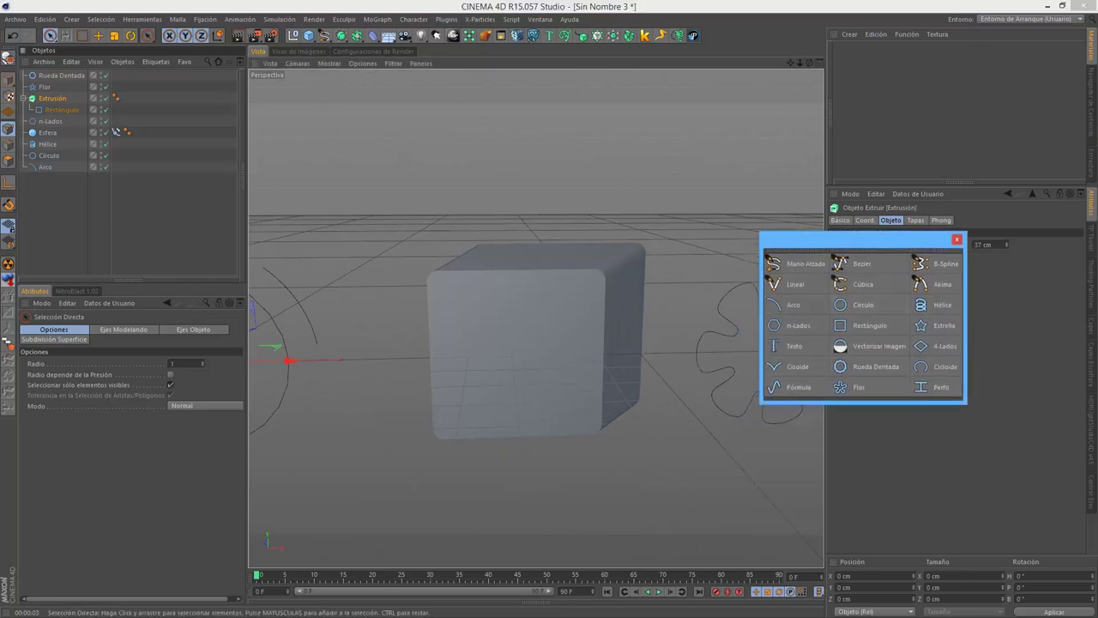